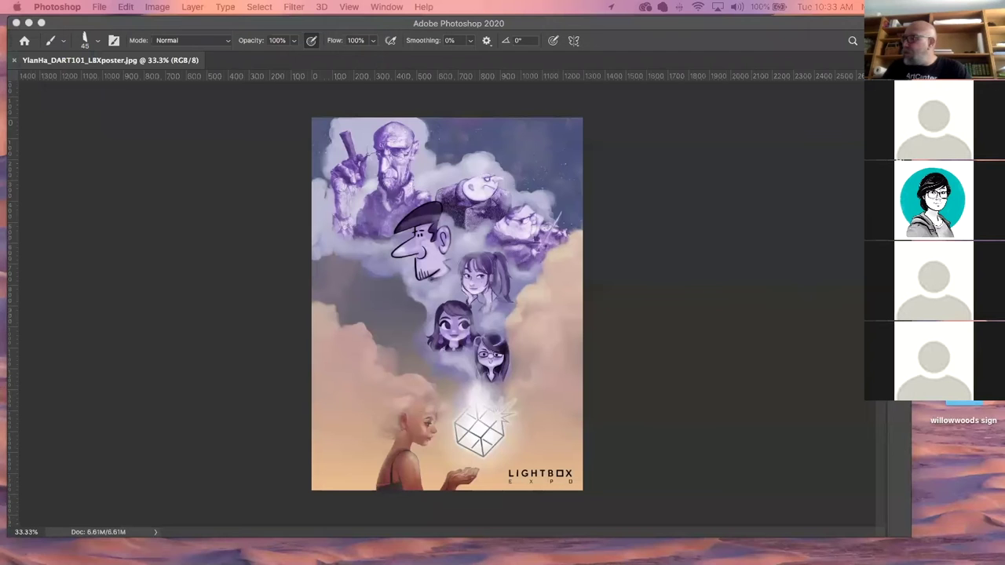
# Reveal the hidden panels and trace a rough Polygonal Lasso selection through the purple clouds around the upper characters
pyautogui.press('Tab')
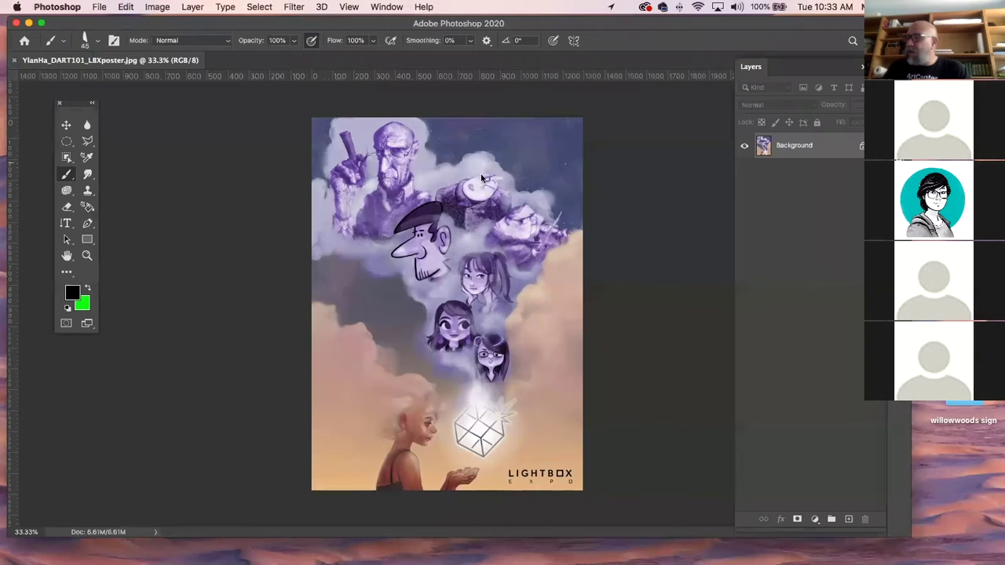
pyautogui.click(87, 255)
pyautogui.moveTo(487, 283); pyautogui.dragTo(476, 303)
pyautogui.press('super+r')
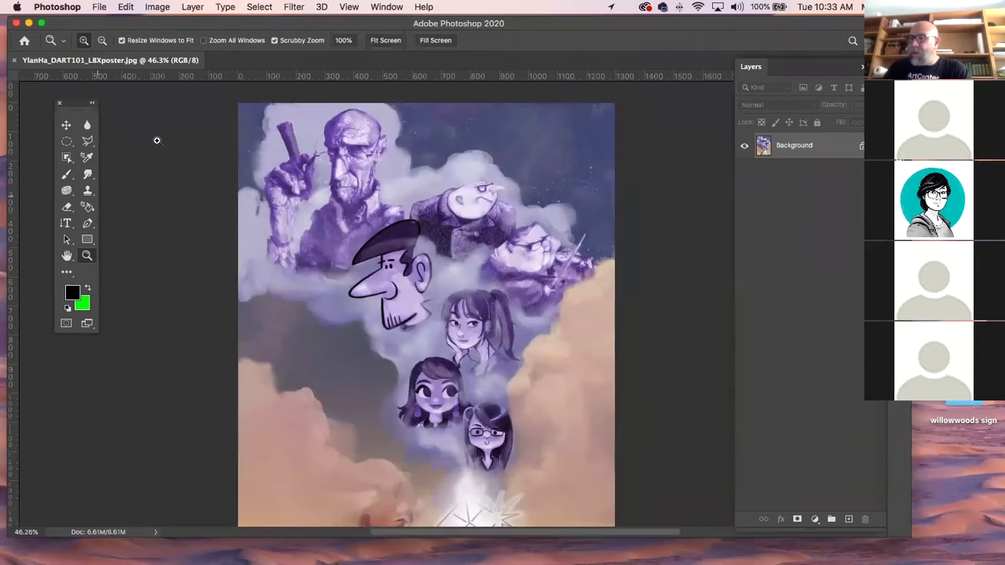
pyautogui.click(89, 142)
pyautogui.click(273, 103)
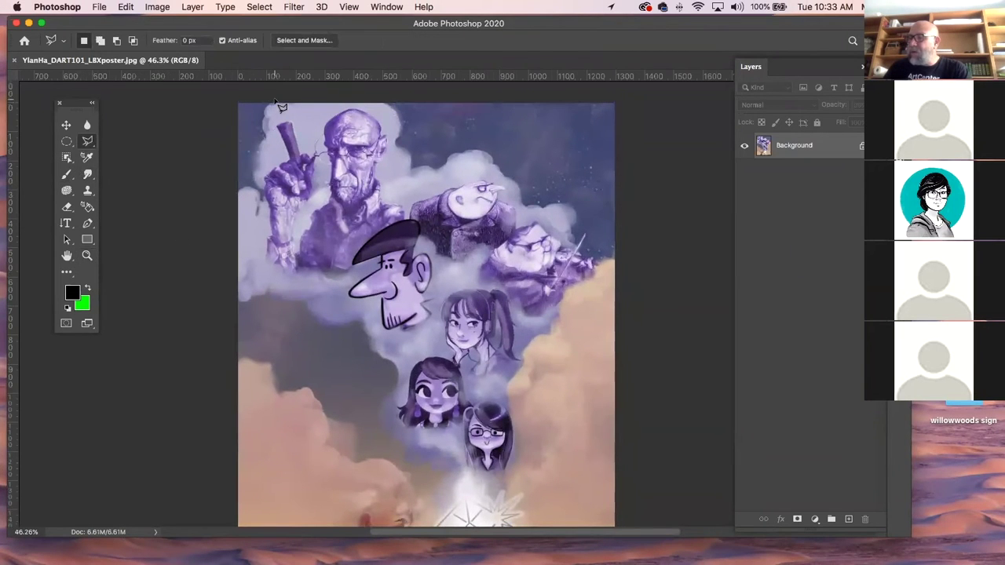
pyautogui.click(265, 140)
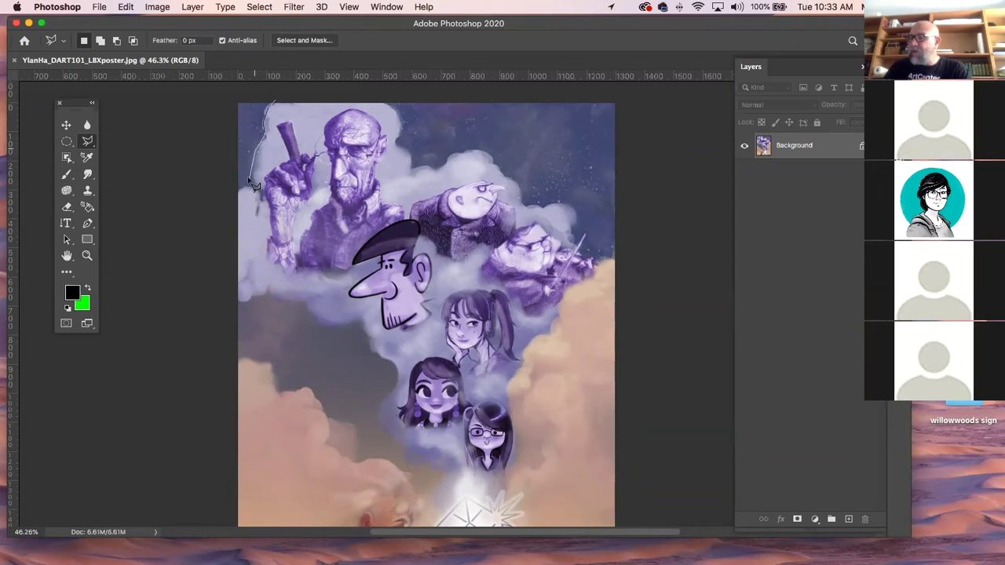
pyautogui.click(252, 182)
pyautogui.click(244, 188)
pyautogui.click(234, 237)
pyautogui.click(240, 303)
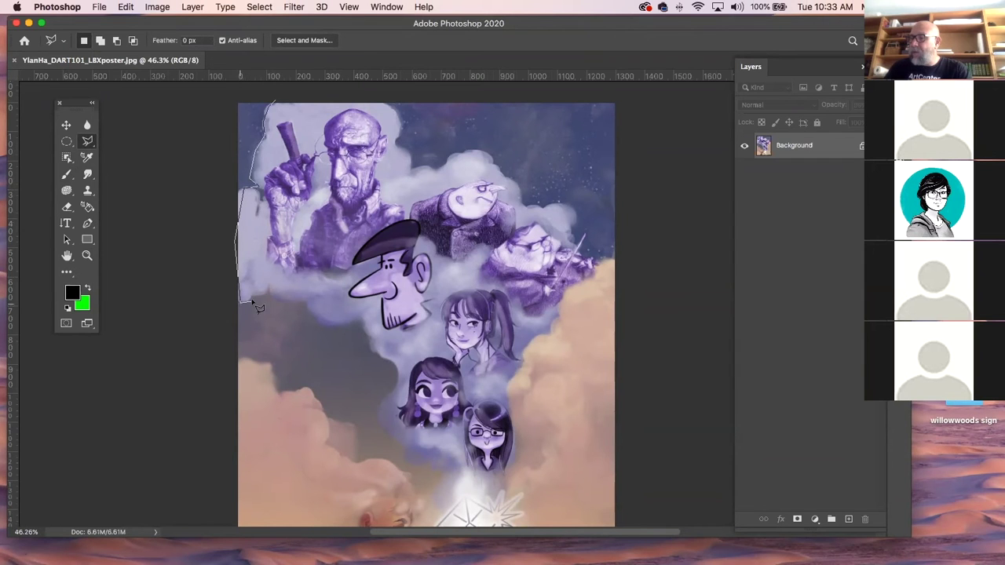
pyautogui.click(266, 267)
pyautogui.click(269, 277)
pyautogui.click(384, 261)
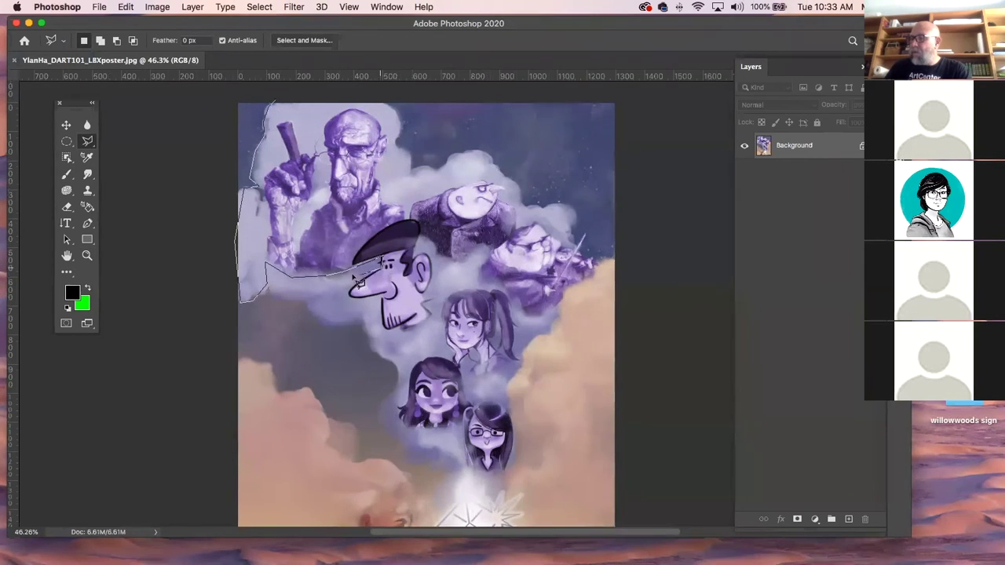
pyautogui.click(349, 294)
pyautogui.click(377, 300)
pyautogui.click(384, 328)
pyautogui.click(408, 327)
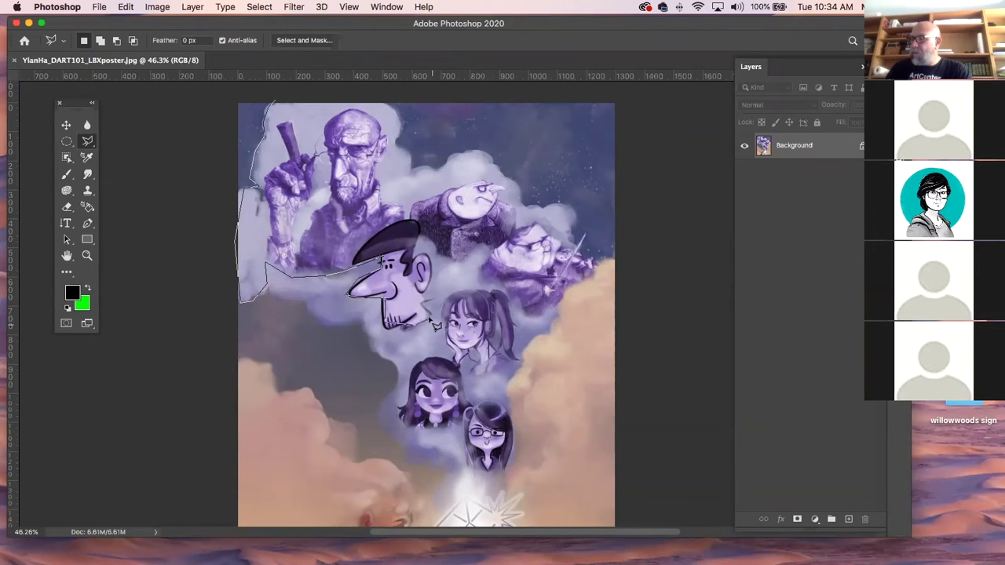
pyautogui.click(429, 313)
pyautogui.click(434, 267)
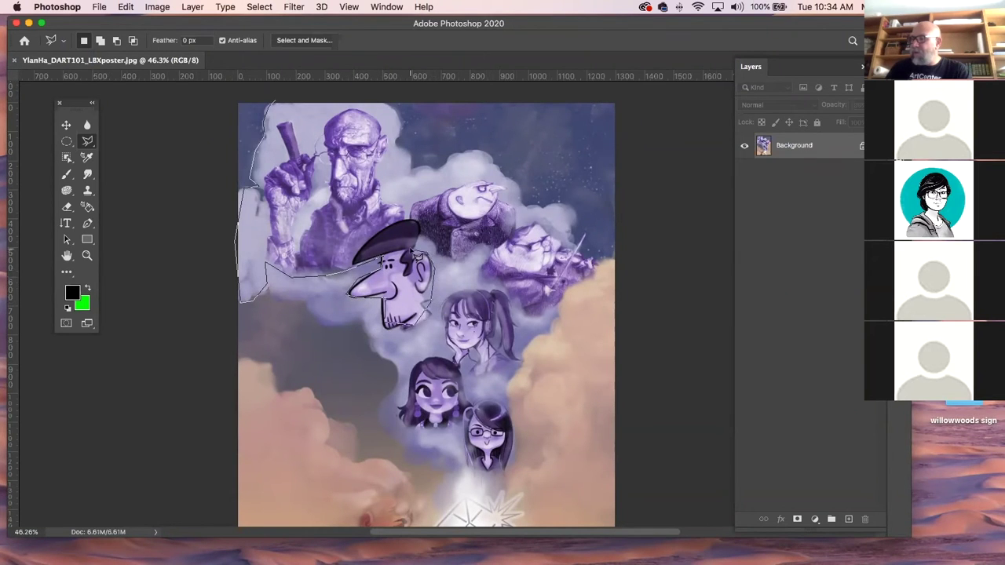
pyautogui.click(451, 264)
pyautogui.click(481, 248)
pyautogui.click(474, 275)
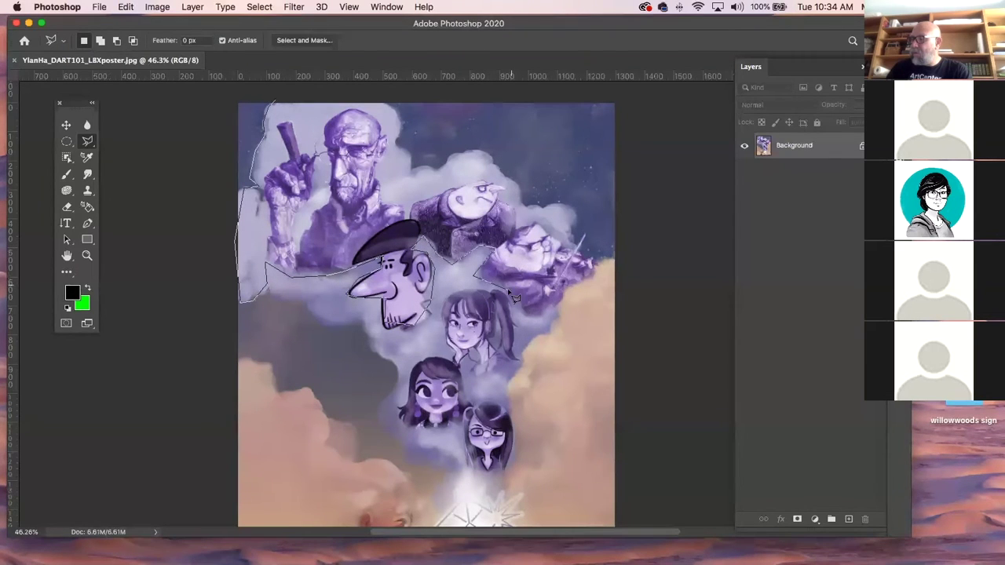
pyautogui.click(559, 309)
pyautogui.click(524, 333)
pyautogui.click(520, 357)
pyautogui.click(441, 308)
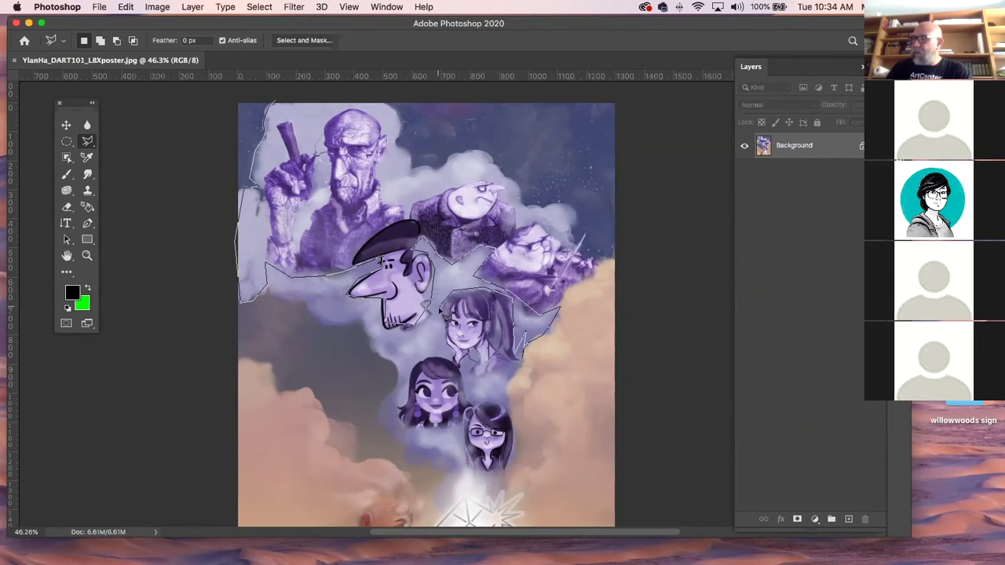
pyautogui.click(454, 359)
pyautogui.click(405, 399)
pyautogui.click(384, 392)
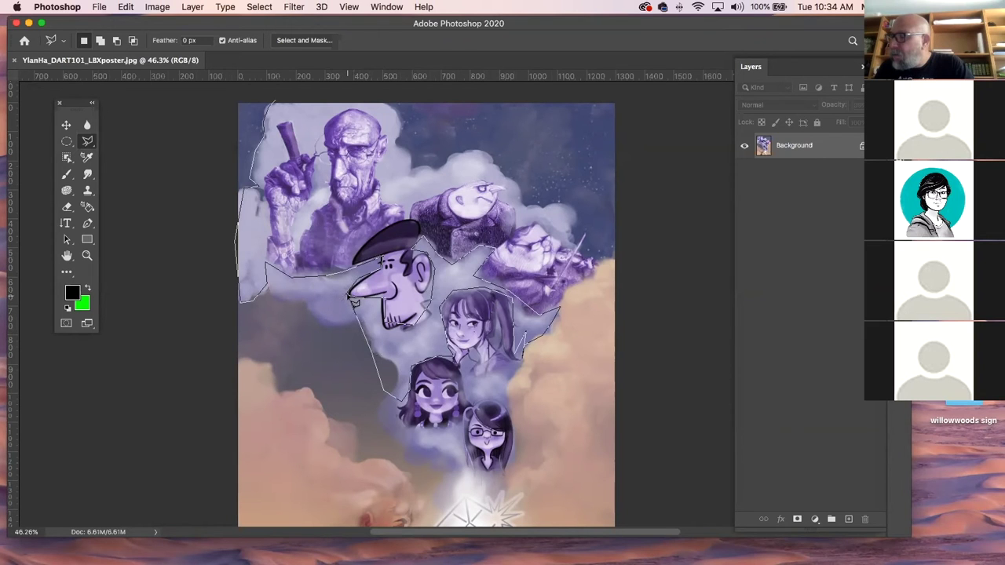
pyautogui.doubleClick(349, 296)
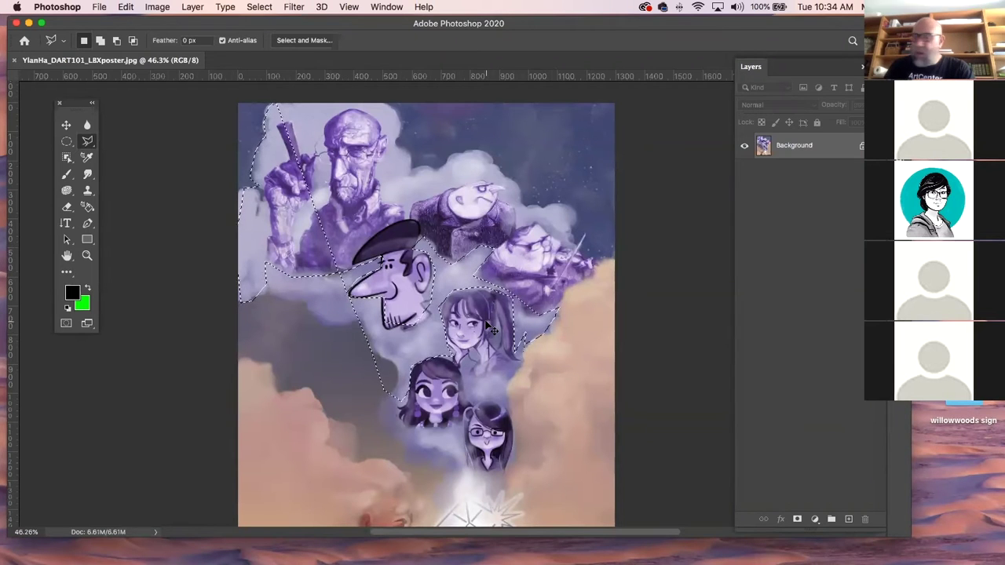
# Copy the selected cloud area to a new layer and inspect it by briefly hiding the Background layer
pyautogui.press('super+j')
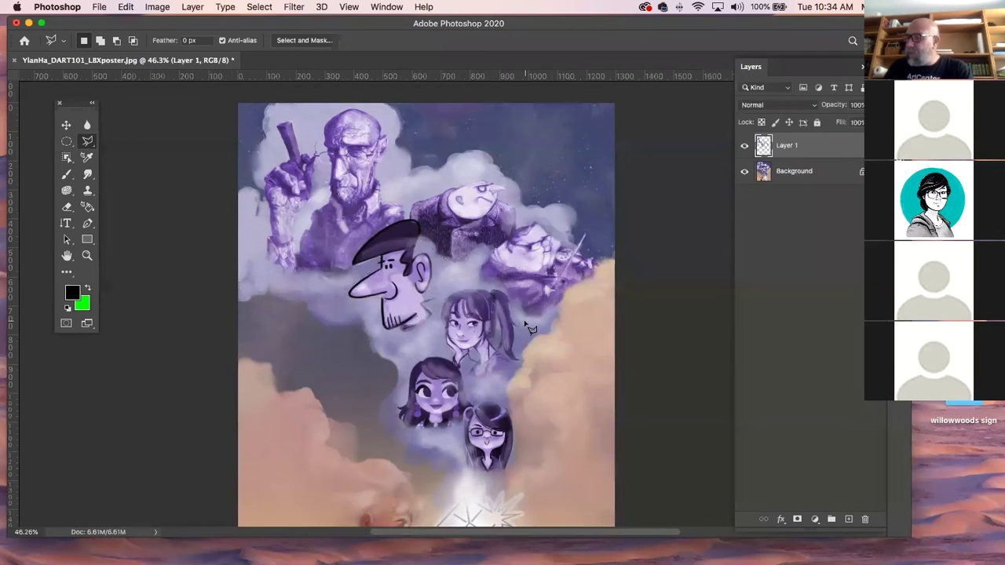
pyautogui.click(745, 171)
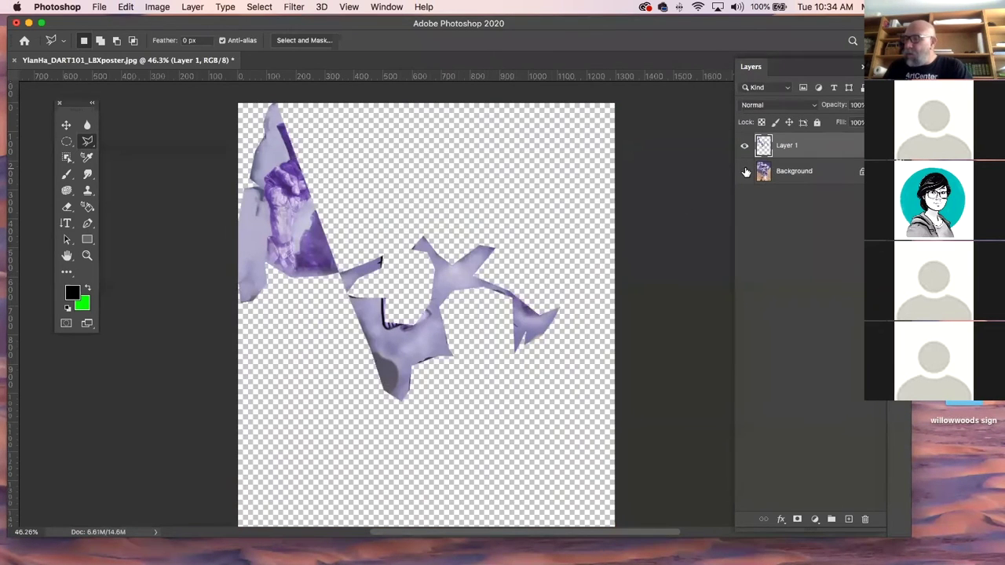
pyautogui.click(745, 171)
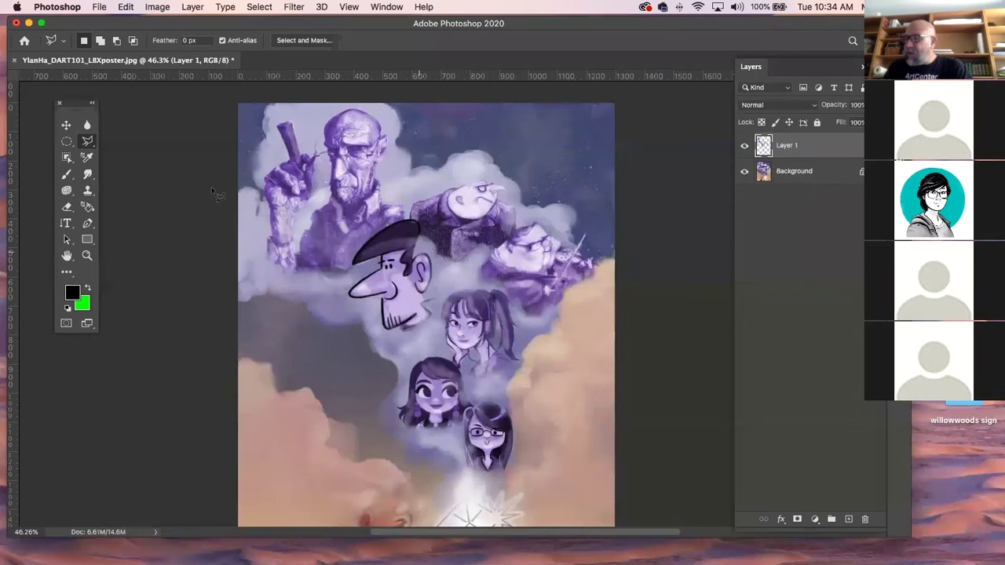
# Sample the pink of the lower cloud as the foreground color with the Eyedropper
pyautogui.click(66, 124)
pyautogui.click(66, 124)
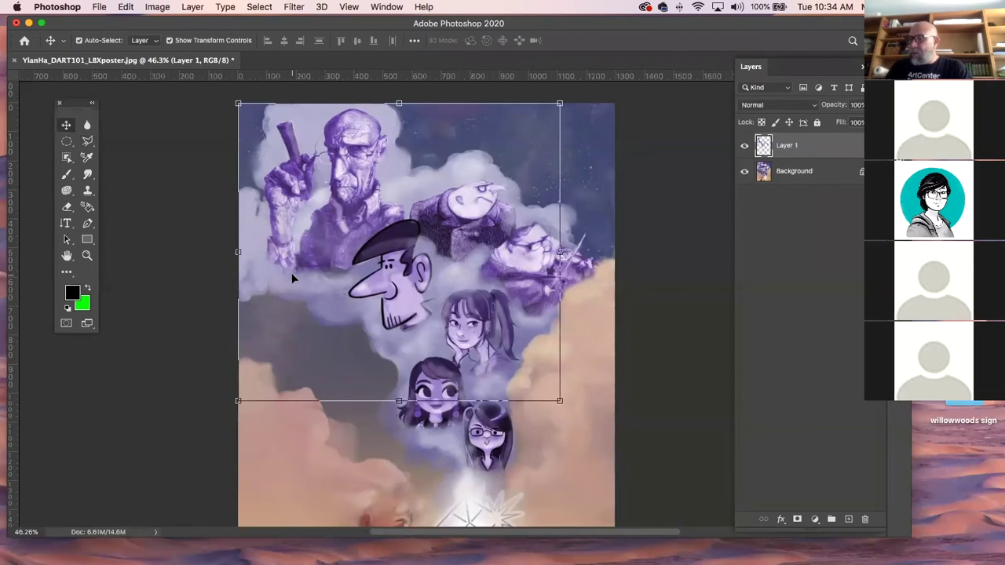
pyautogui.click(87, 159)
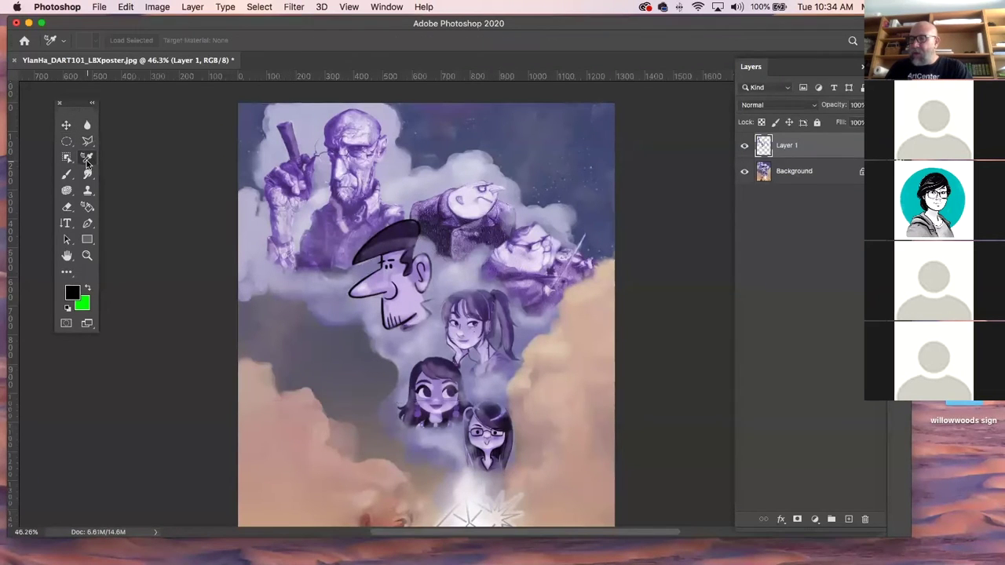
pyautogui.click(66, 173)
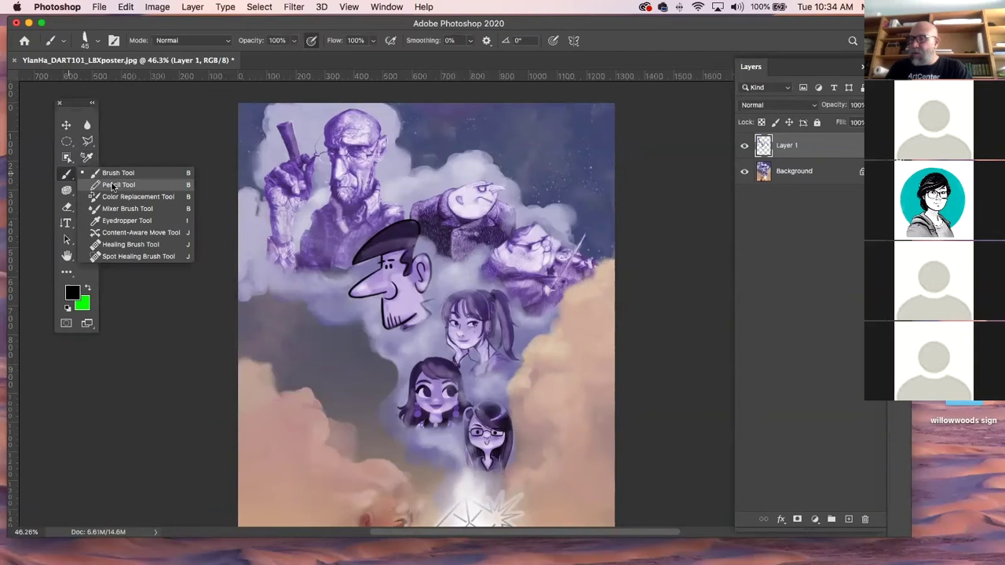
pyautogui.click(123, 220)
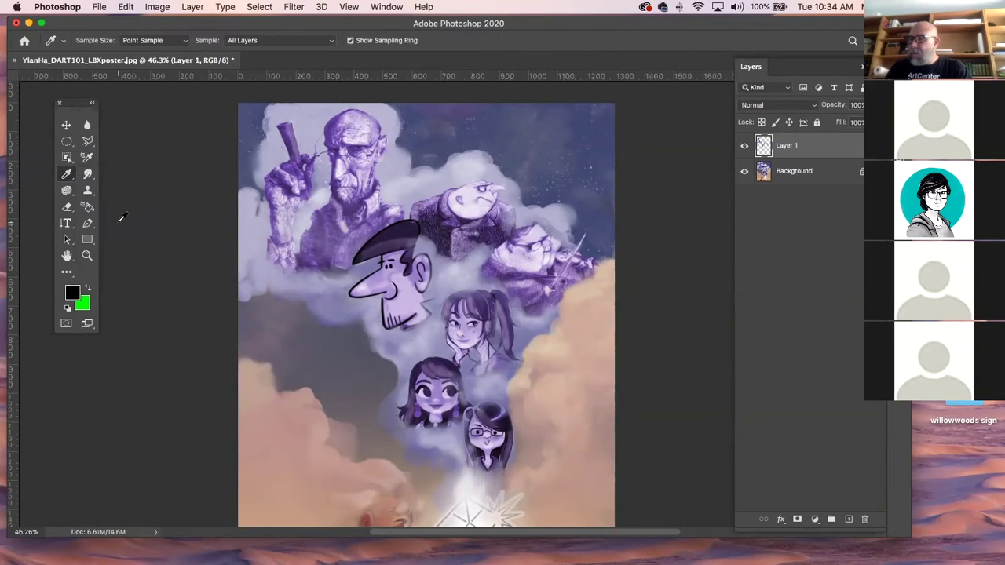
pyautogui.click(285, 449)
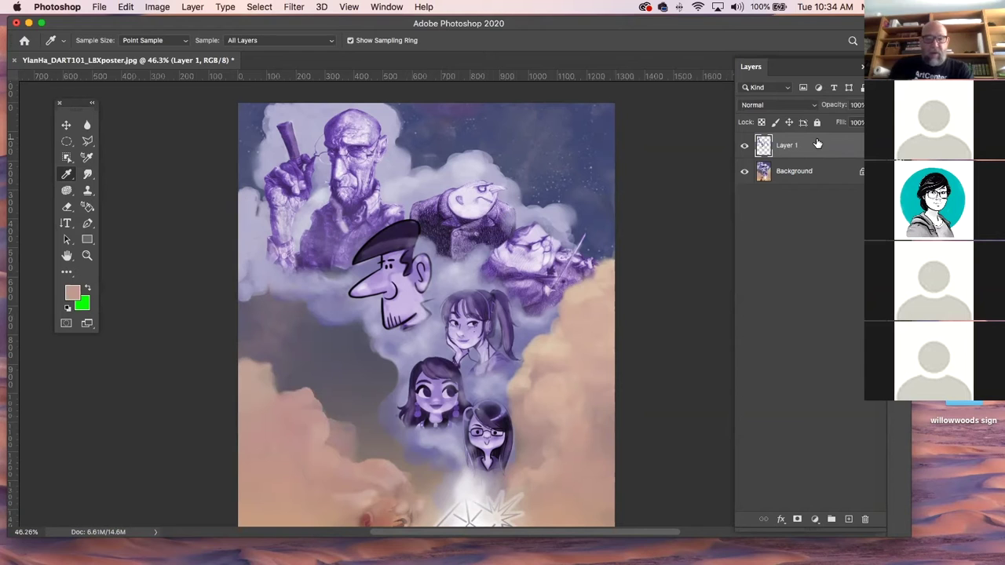
# Try a Hue/Saturation colorize on the copied cloud layer with hue 13 and saturation 18
pyautogui.press('super+u')
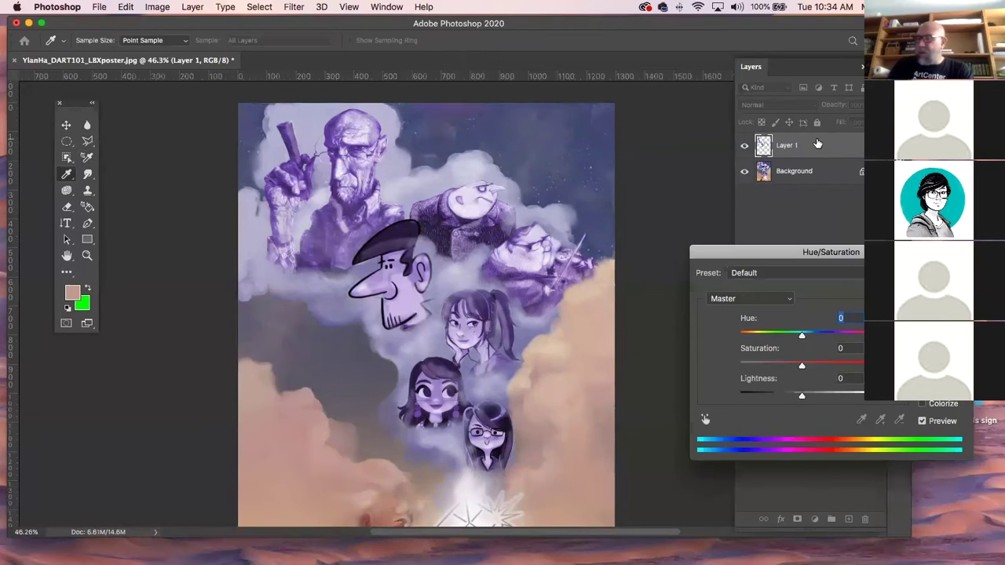
pyautogui.click(923, 404)
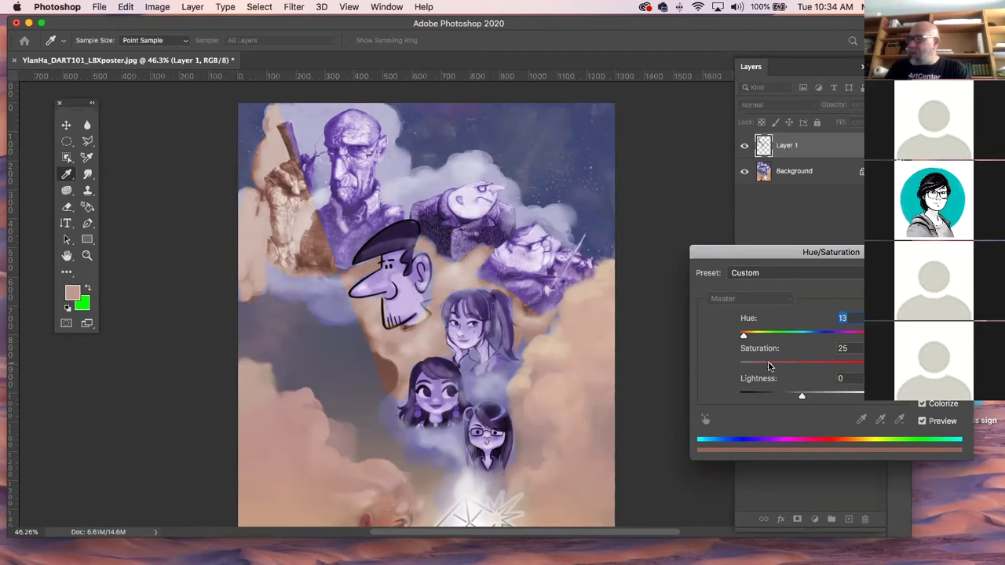
pyautogui.moveTo(769, 366); pyautogui.dragTo(760, 366)
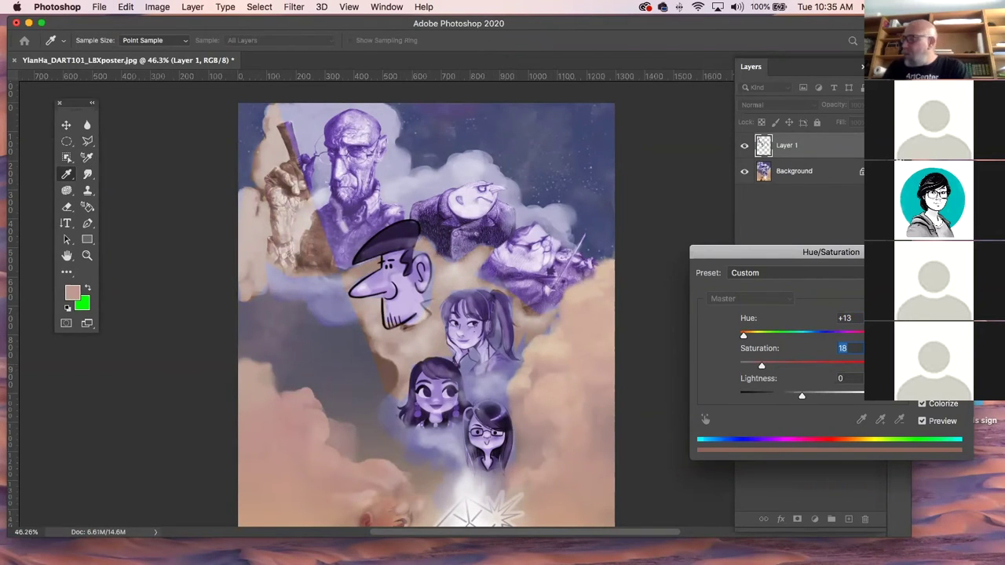
pyautogui.press('Return')
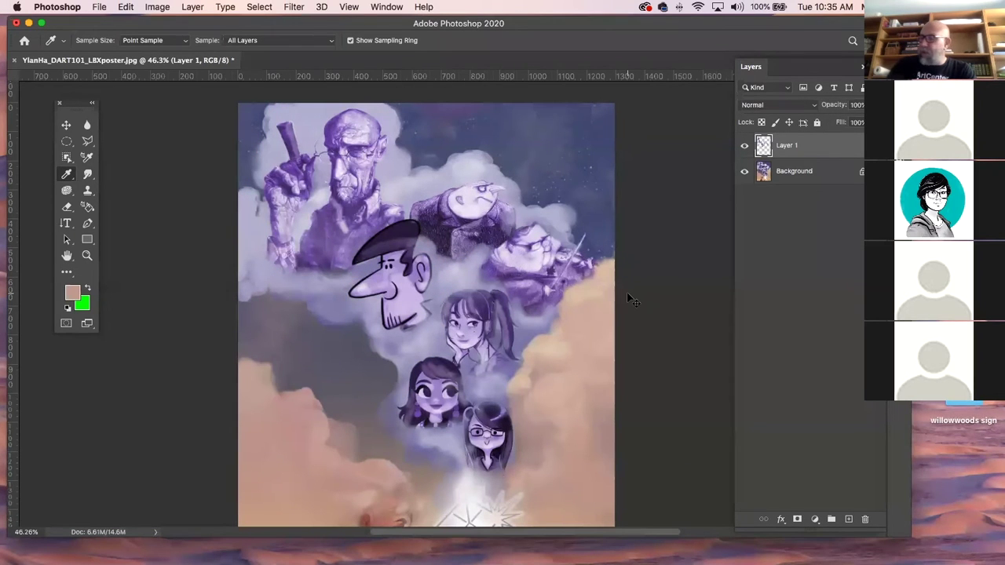
# Trace a Polygonal Lasso selection around the pink cloud, the woman and the glowing box in the lower part of the poster
pyautogui.press('super+minus')
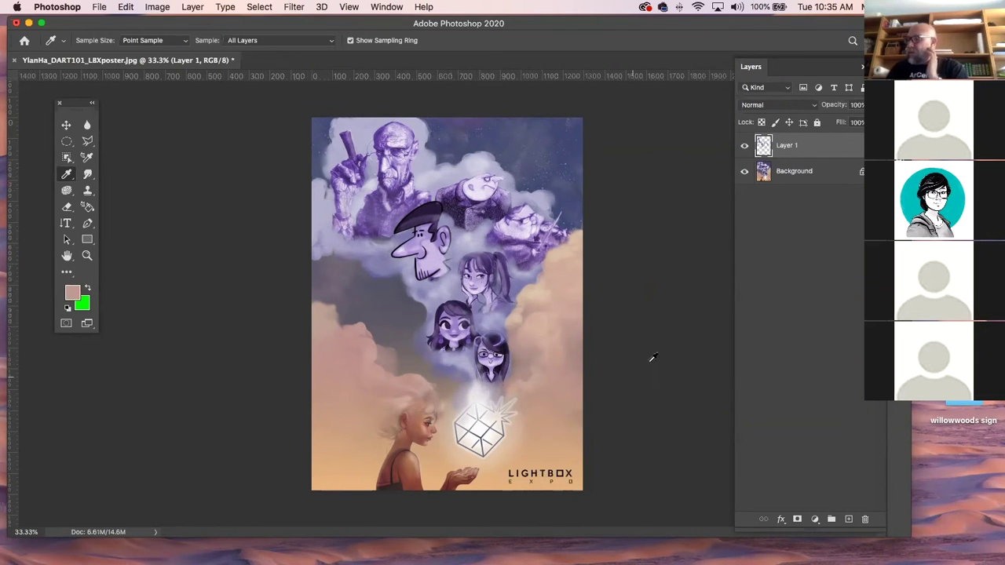
pyautogui.click(67, 126)
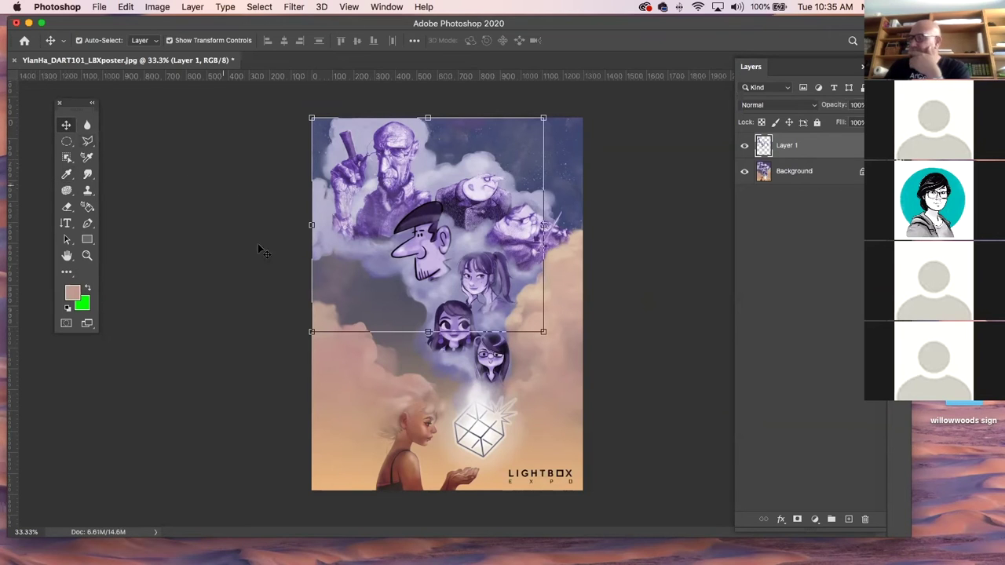
pyautogui.click(202, 200)
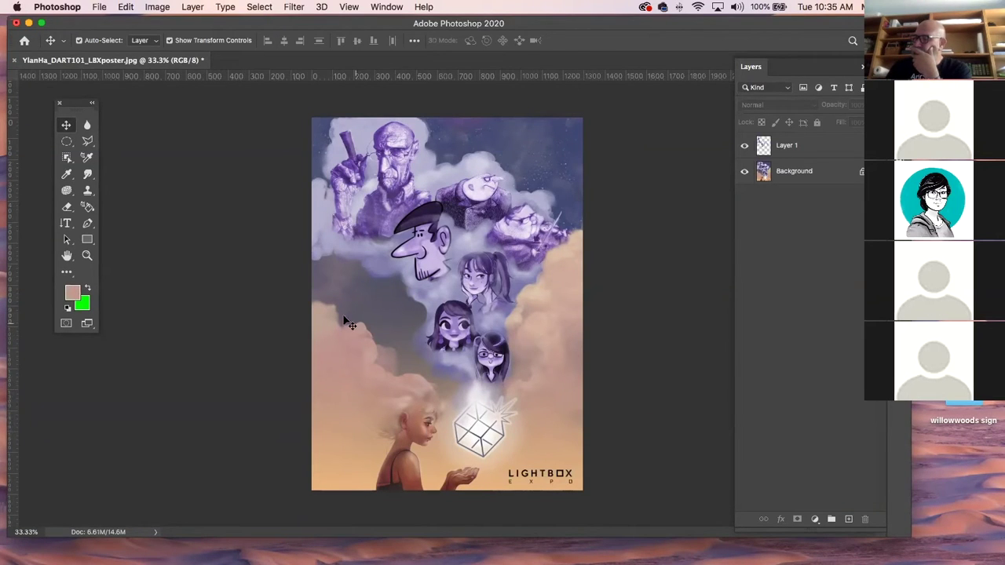
pyautogui.click(86, 141)
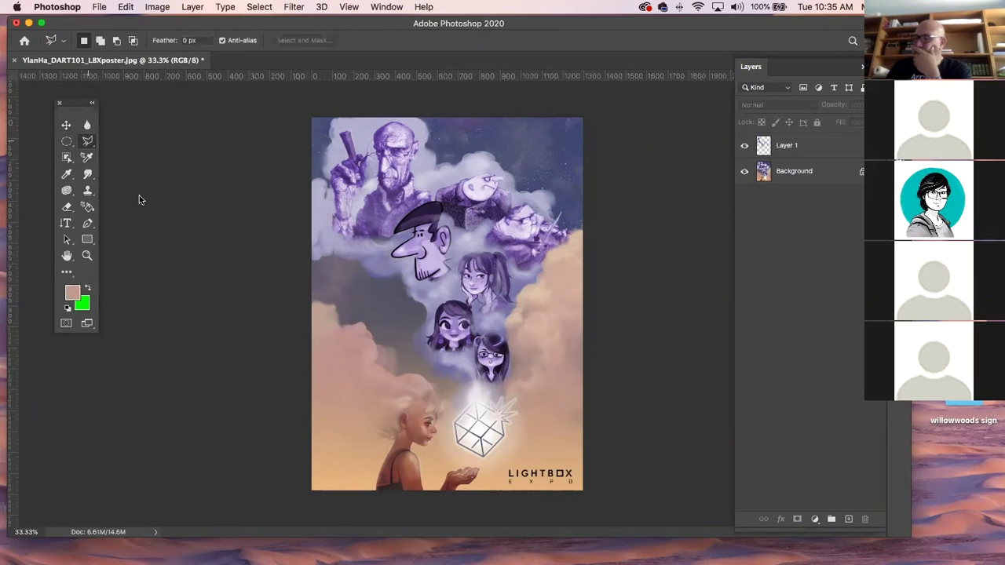
pyautogui.click(302, 302)
pyautogui.click(323, 300)
pyautogui.click(333, 309)
pyautogui.click(339, 321)
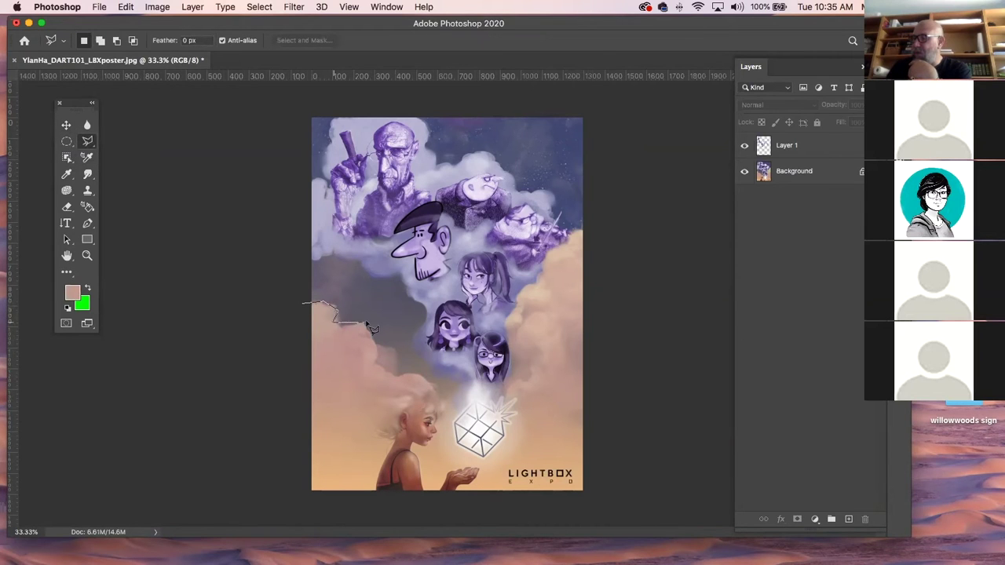
pyautogui.click(366, 318)
pyautogui.click(377, 345)
pyautogui.click(392, 353)
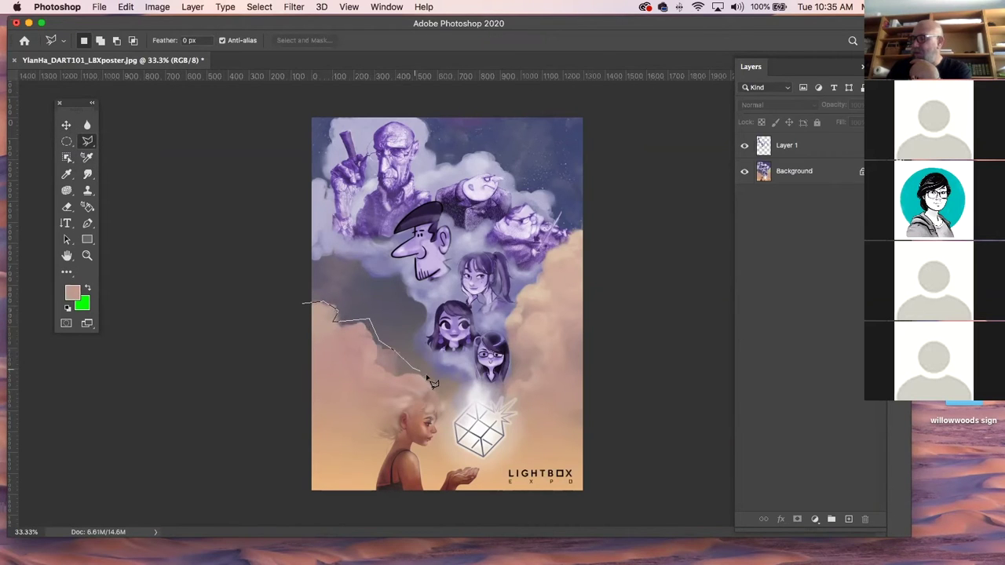
pyautogui.click(451, 418)
pyautogui.click(475, 393)
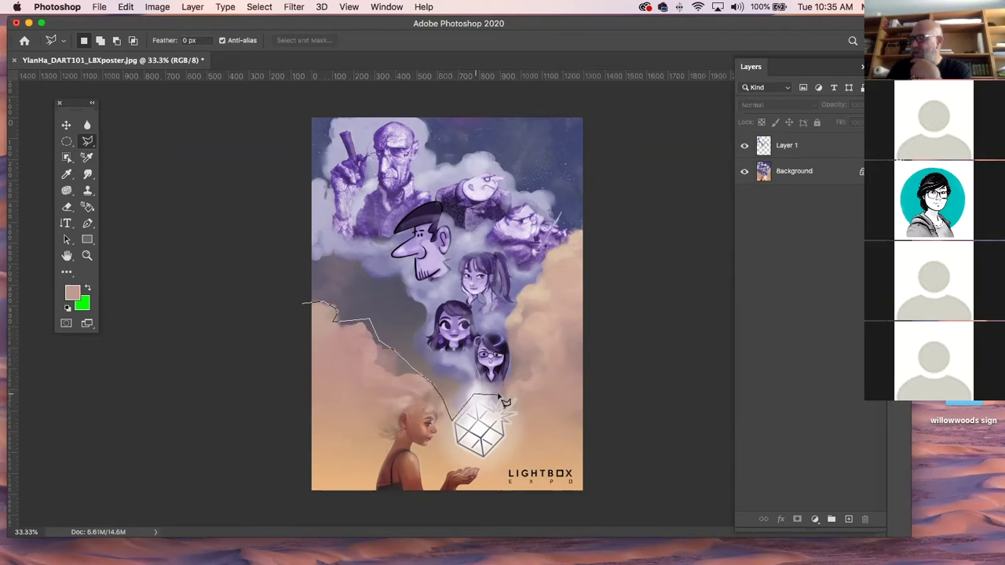
pyautogui.click(514, 394)
pyautogui.click(521, 403)
pyautogui.click(516, 437)
pyautogui.click(482, 490)
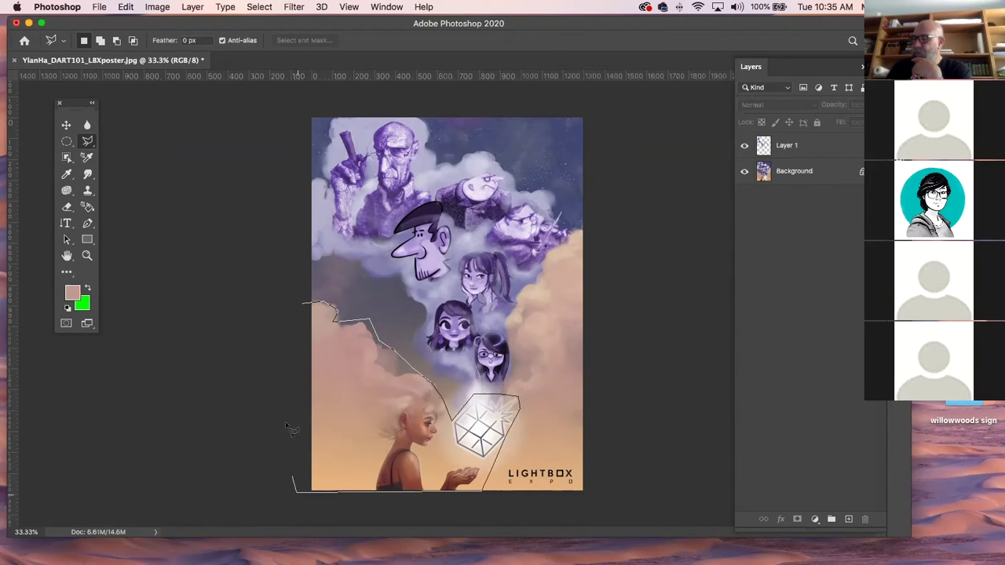
pyautogui.click(297, 492)
pyautogui.click(310, 304)
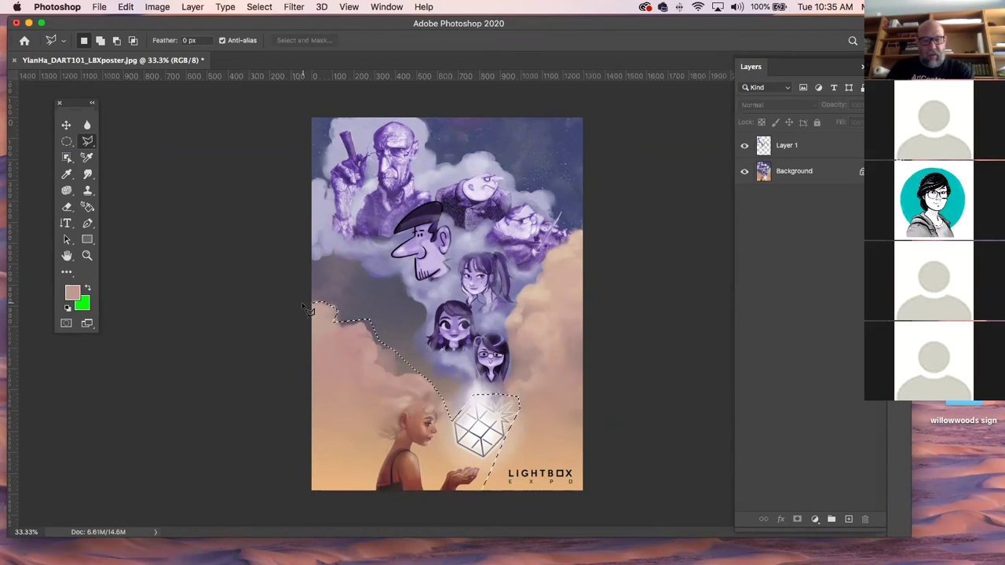
# Try copying the selected lower area onto its own layer, and undo the copy
pyautogui.press('super+c')
pyautogui.press('super+v')
pyautogui.moveTo(306, 309); pyautogui.dragTo(220, 229)
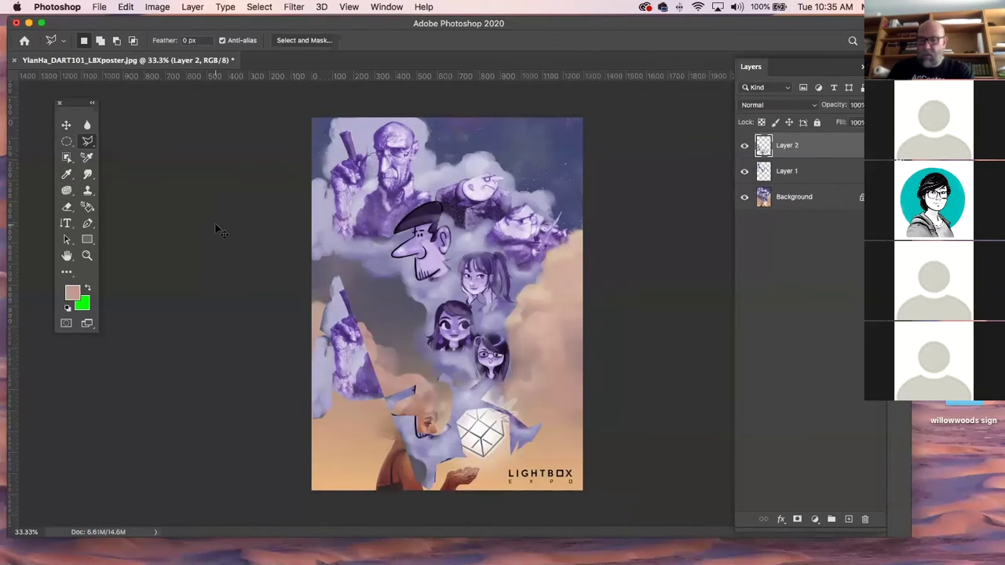
pyautogui.press('super+z')
pyautogui.press('super+z')
# Try copying the selected lower area of the Background onto its own layer and moving it aside, and remove the copy
pyautogui.click(768, 175)
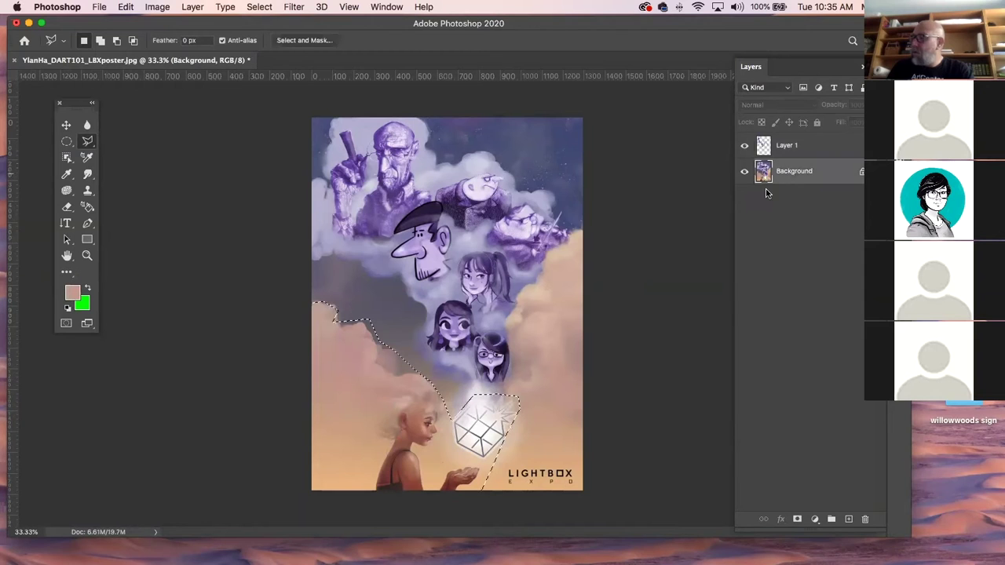
pyautogui.press('super+j')
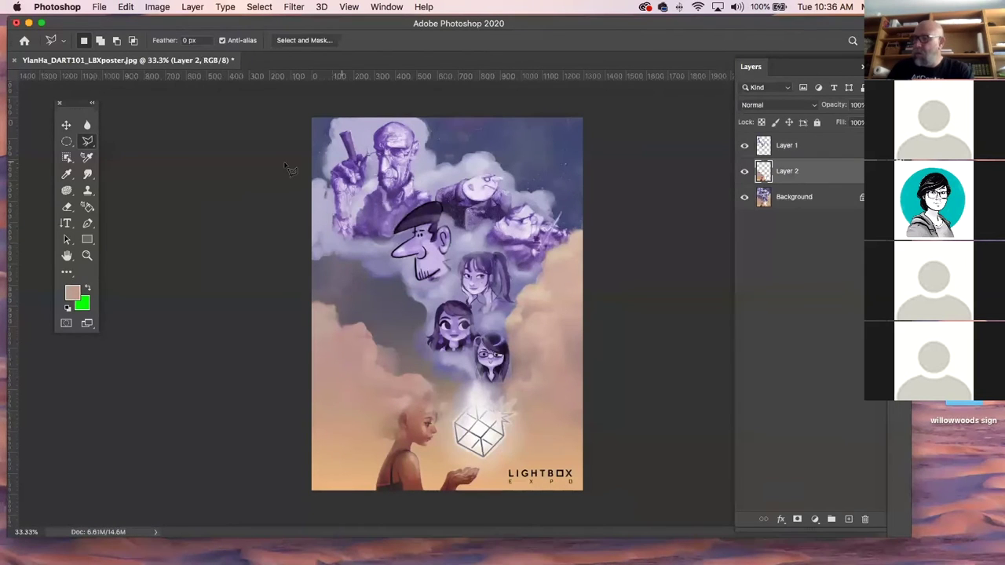
pyautogui.click(66, 124)
pyautogui.moveTo(375, 450); pyautogui.dragTo(493, 442)
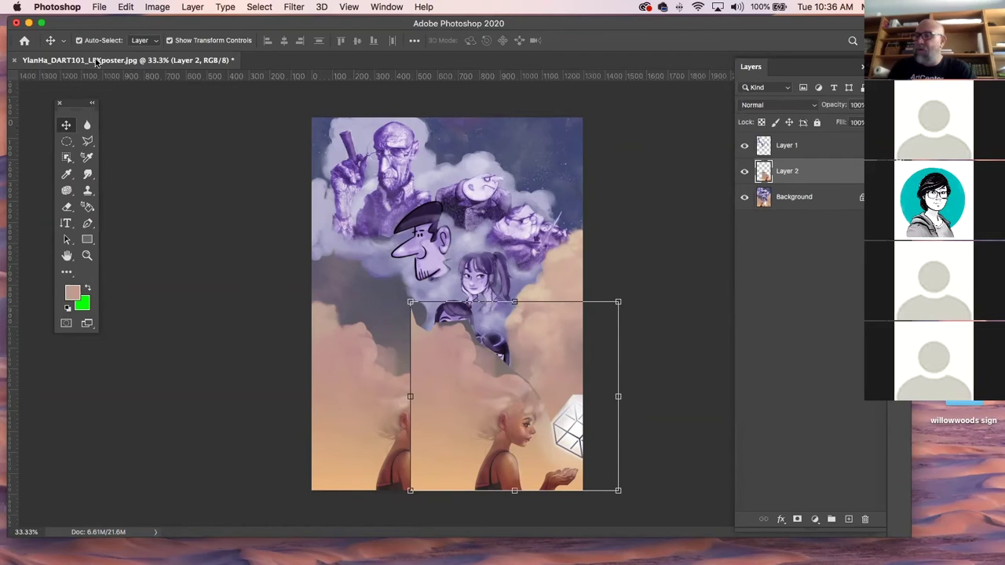
pyautogui.press('Delete')
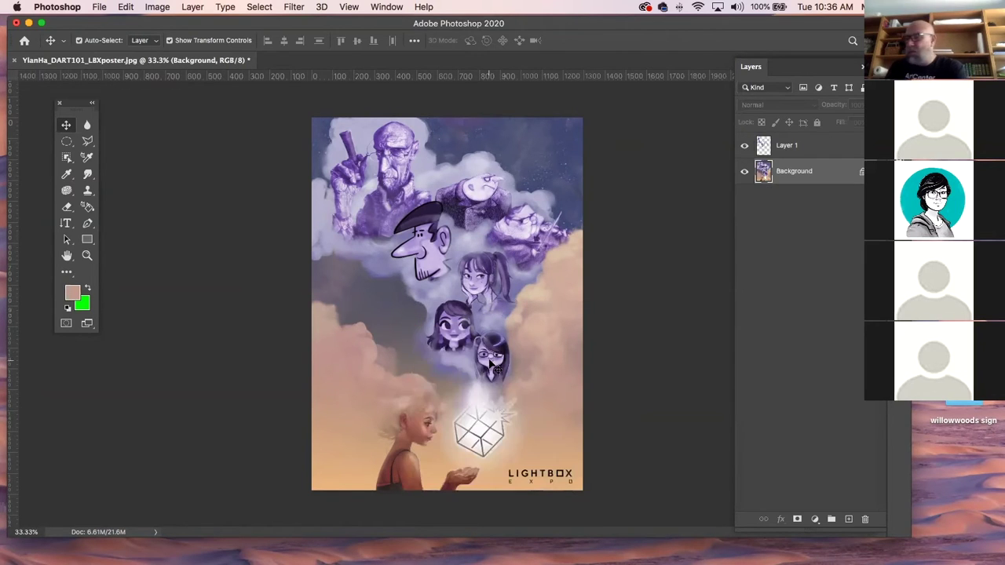
pyautogui.click(247, 293)
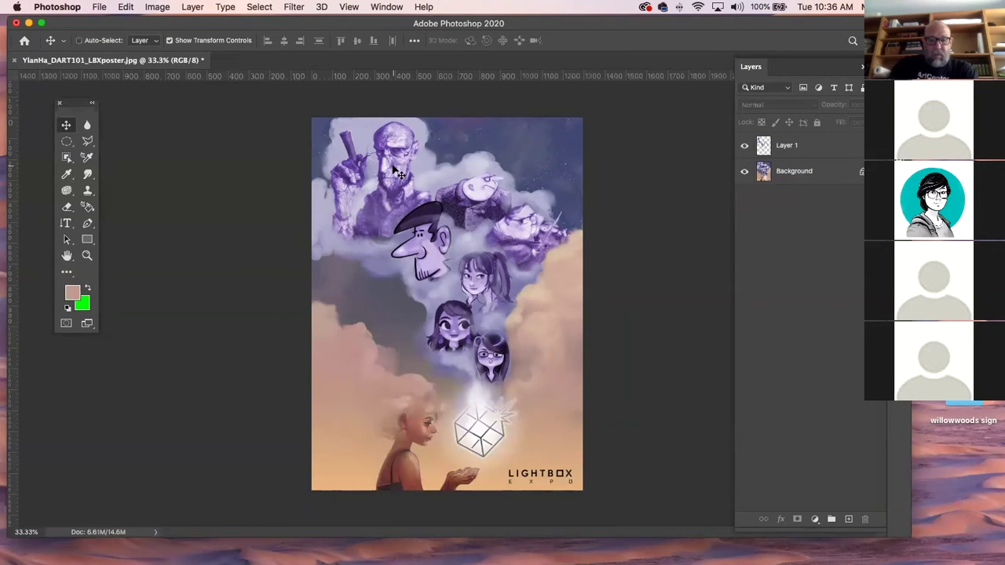
# Hide Layer 1 and try a Hue/Saturation colorize on the Background layer with hue 13 and saturation 22, cancelling the adjustment
pyautogui.click(807, 169)
pyautogui.click(744, 146)
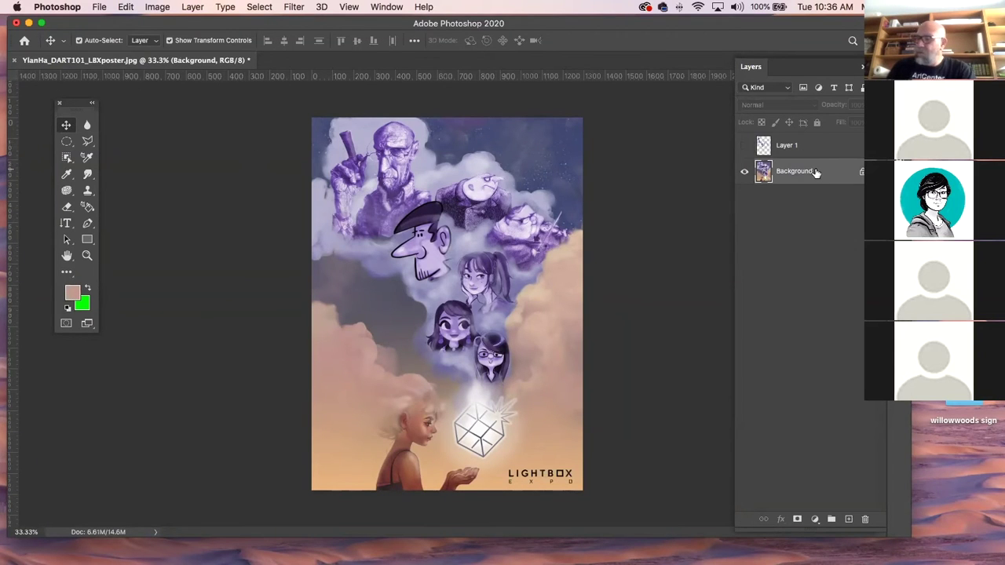
pyautogui.press('super+u')
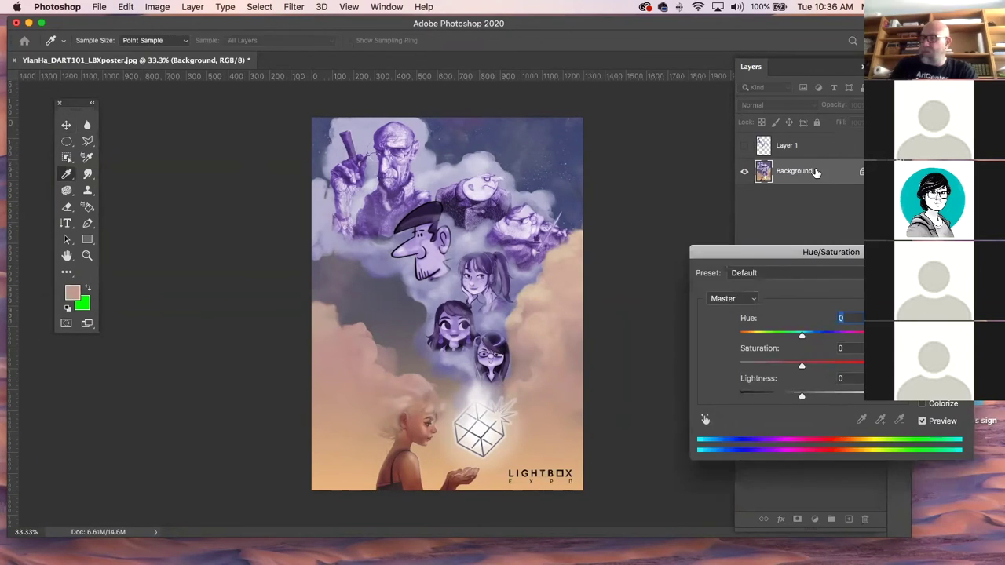
pyautogui.click(923, 404)
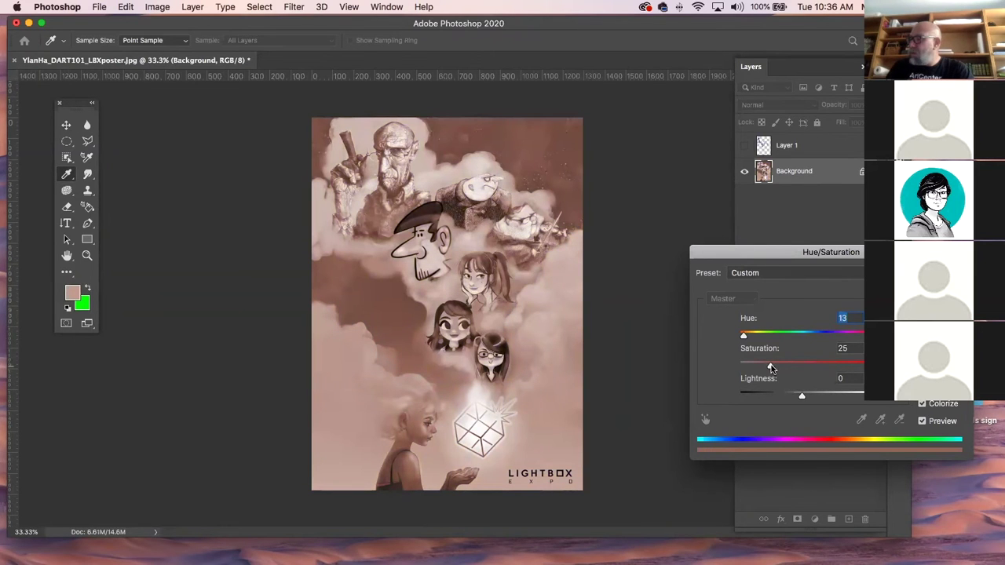
pyautogui.moveTo(772, 367); pyautogui.dragTo(769, 367)
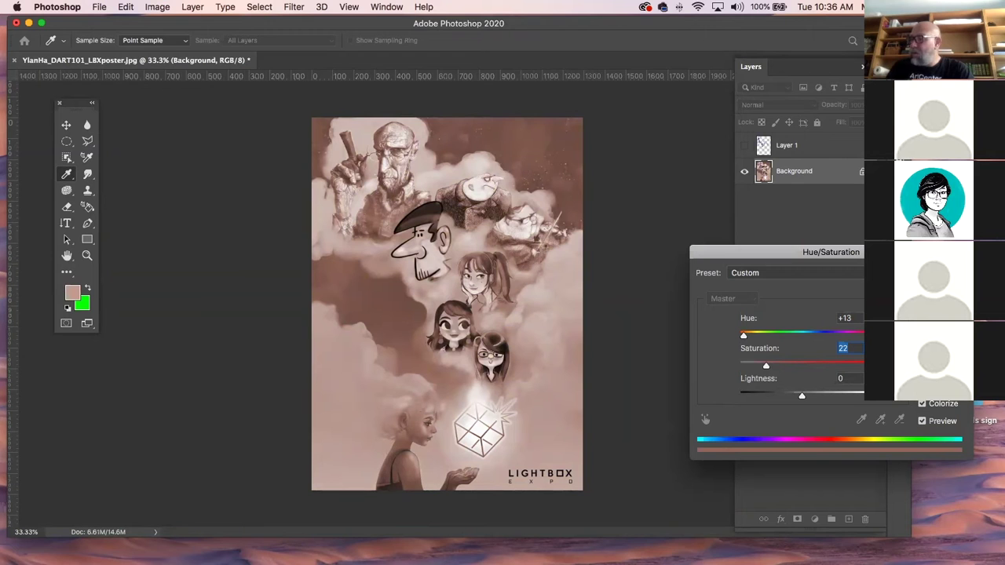
pyautogui.press('Escape')
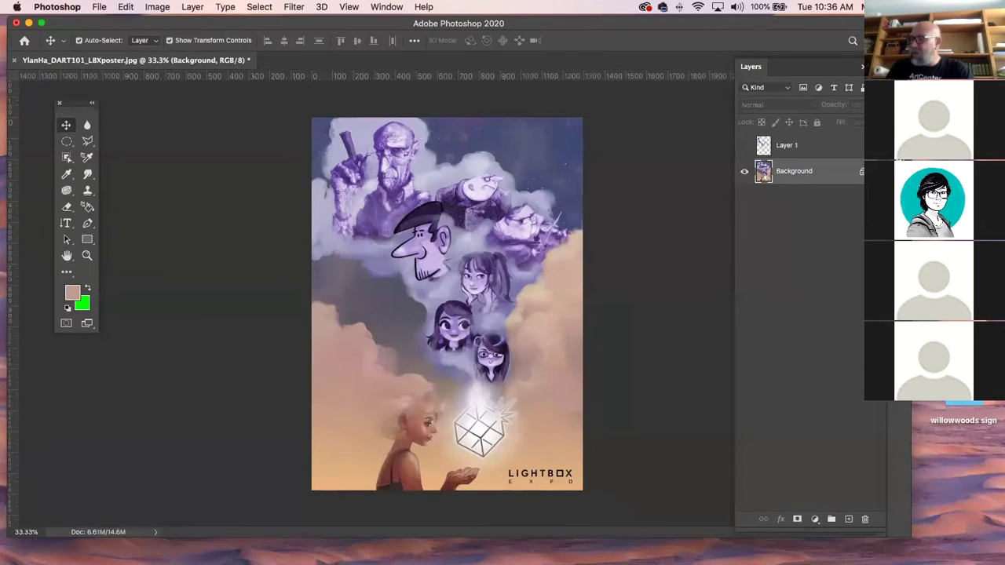
pyautogui.click(153, 154)
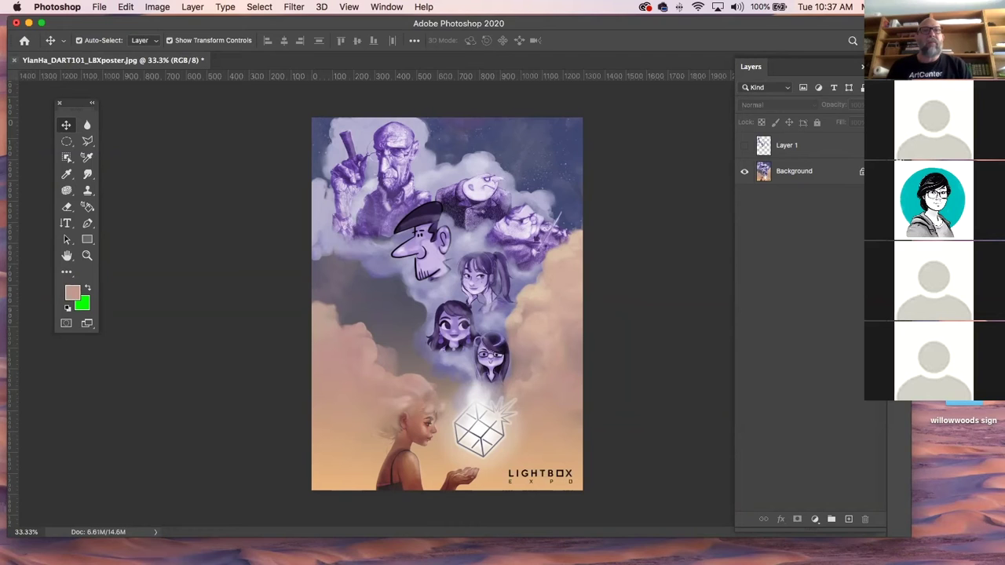
# Close the LightBox Expo poster without saving the changes
pyautogui.press('Tab')
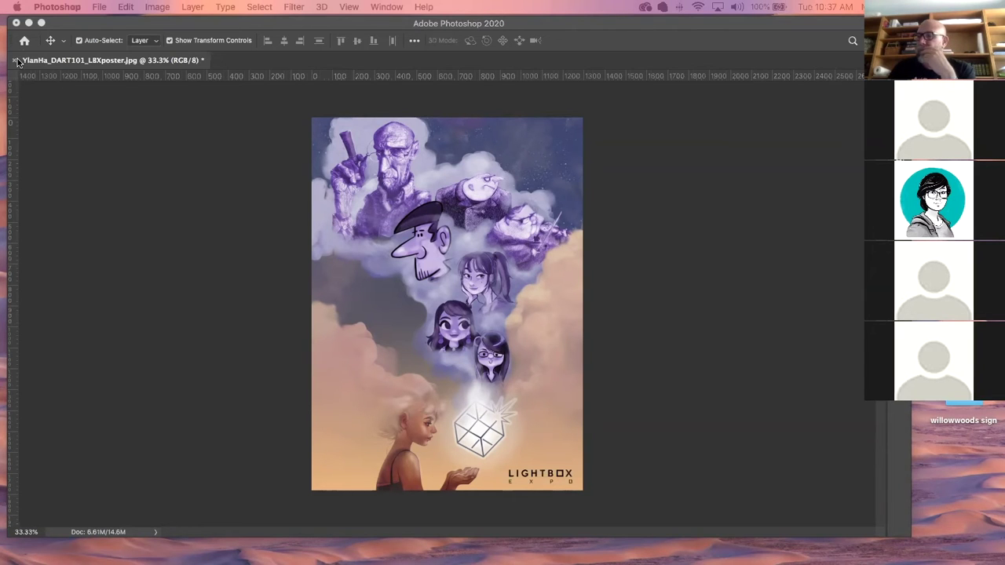
pyautogui.press('Tab')
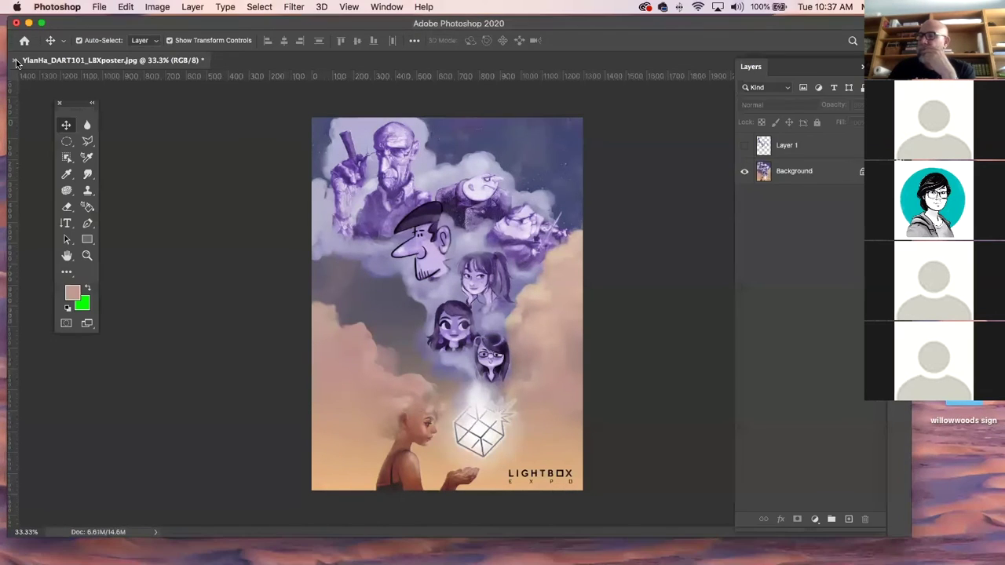
pyautogui.click(14, 60)
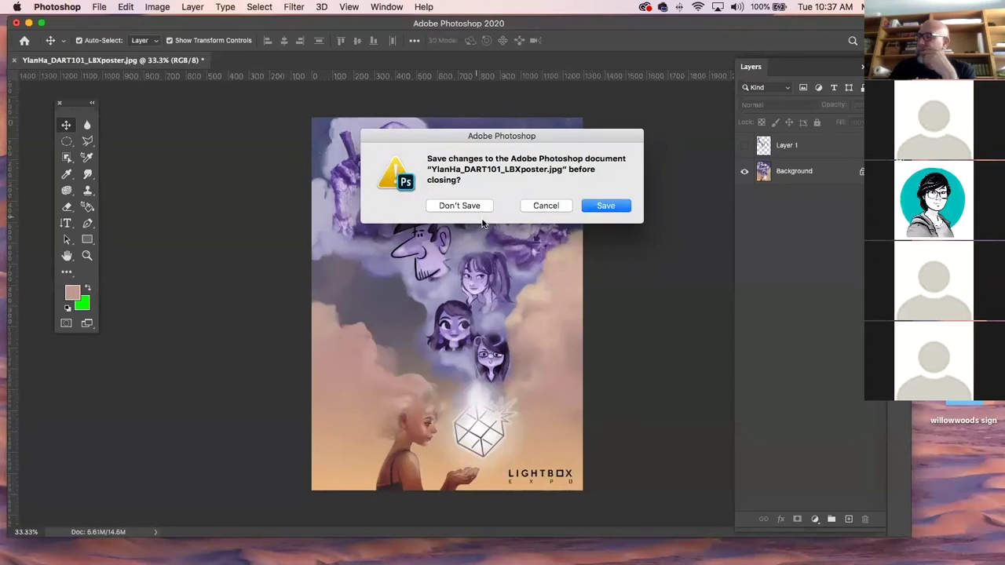
pyautogui.click(465, 206)
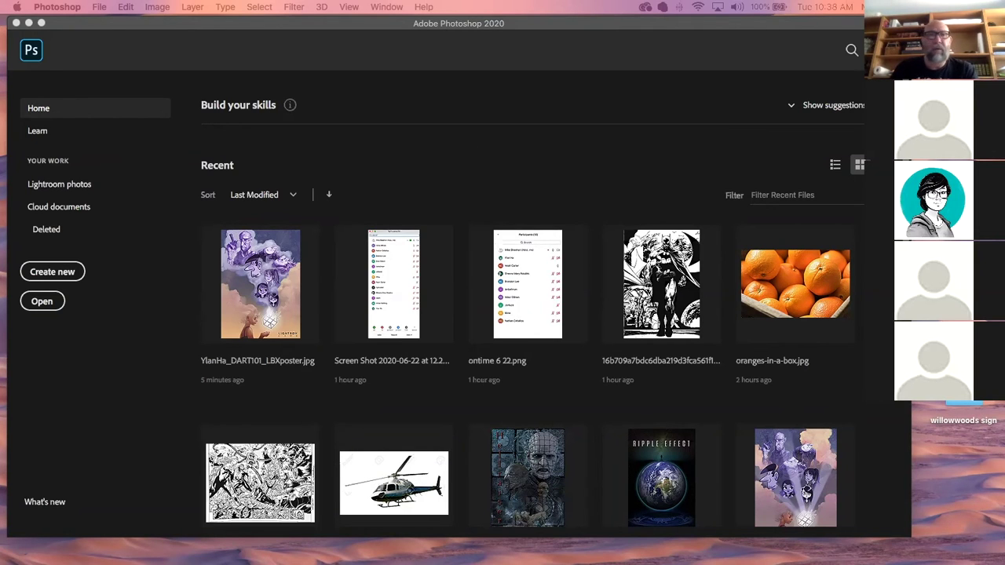
# Hide the Layers panel to see the whole dark purple portrait montage, and close that image
pyautogui.press('super+Tab')
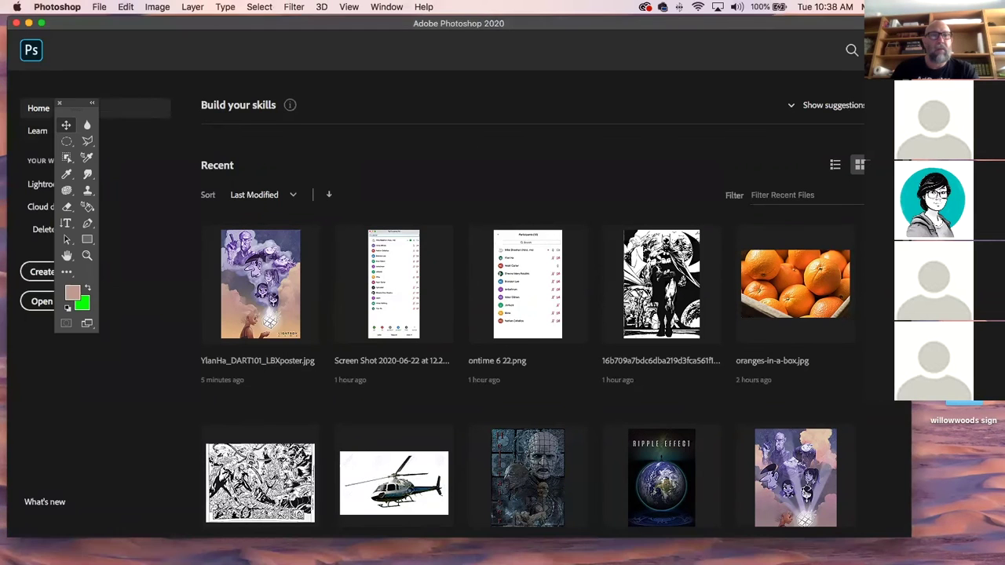
pyautogui.press('Escape')
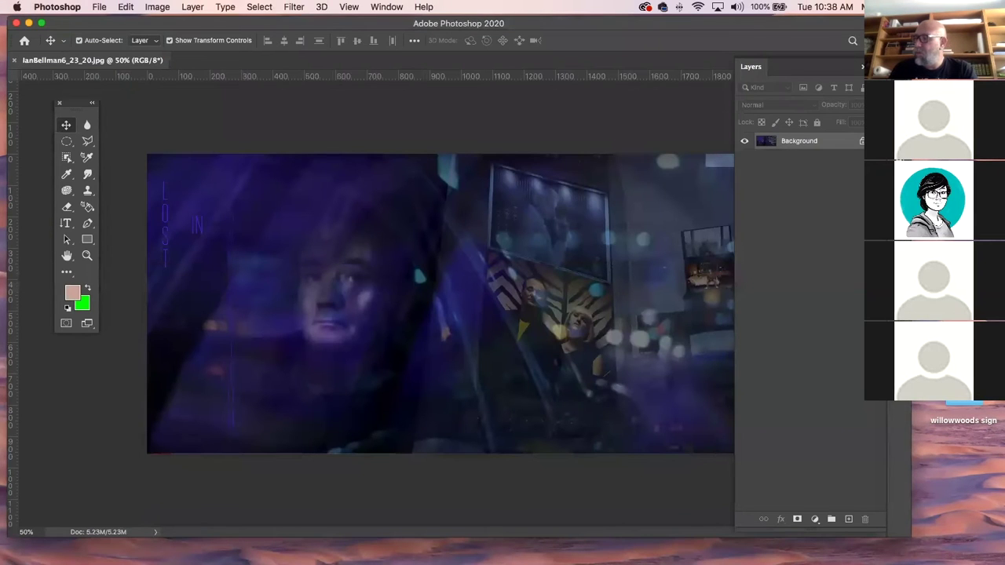
pyautogui.press('F7')
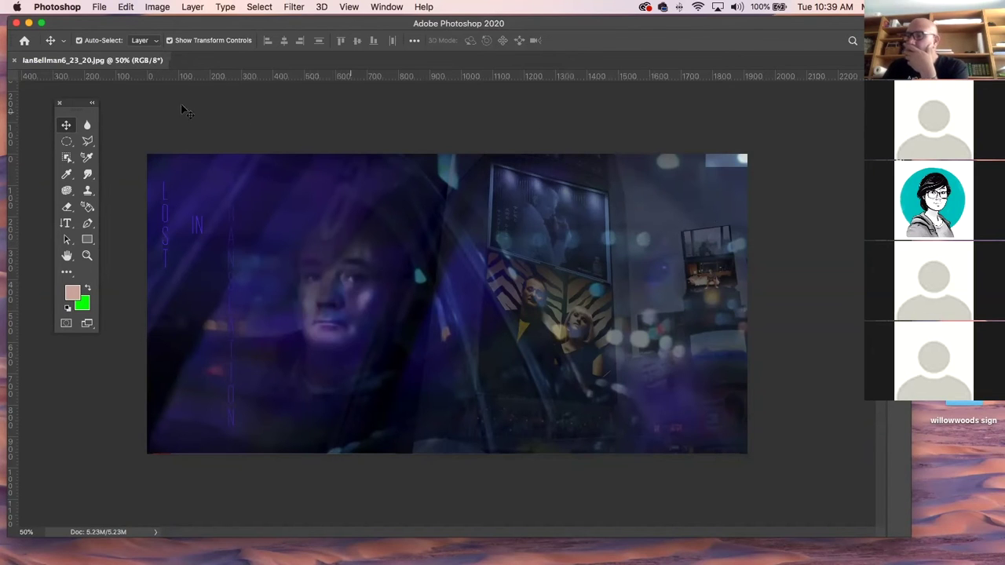
pyautogui.click(14, 61)
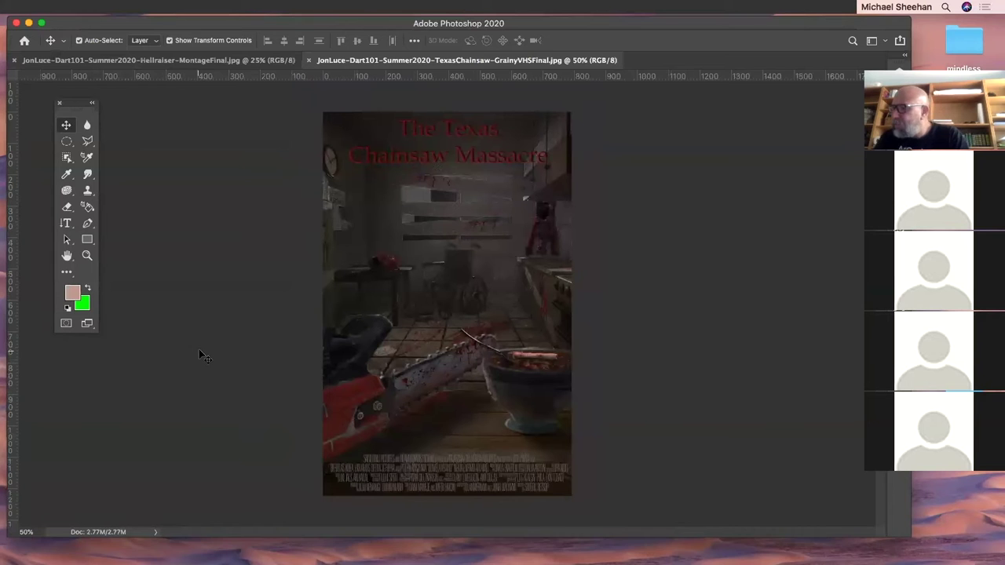
# Examine the chainsaw, the bowl and the kitchen scene of The Texas Chainsaw Massacre poster at about 57.7% zoom
pyautogui.click(89, 255)
pyautogui.moveTo(531, 361)
pyautogui.mouseDown()
pyautogui.moveTo(578, 395)
pyautogui.moveTo(537, 375)
pyautogui.mouseUp()
pyautogui.press('super+r')
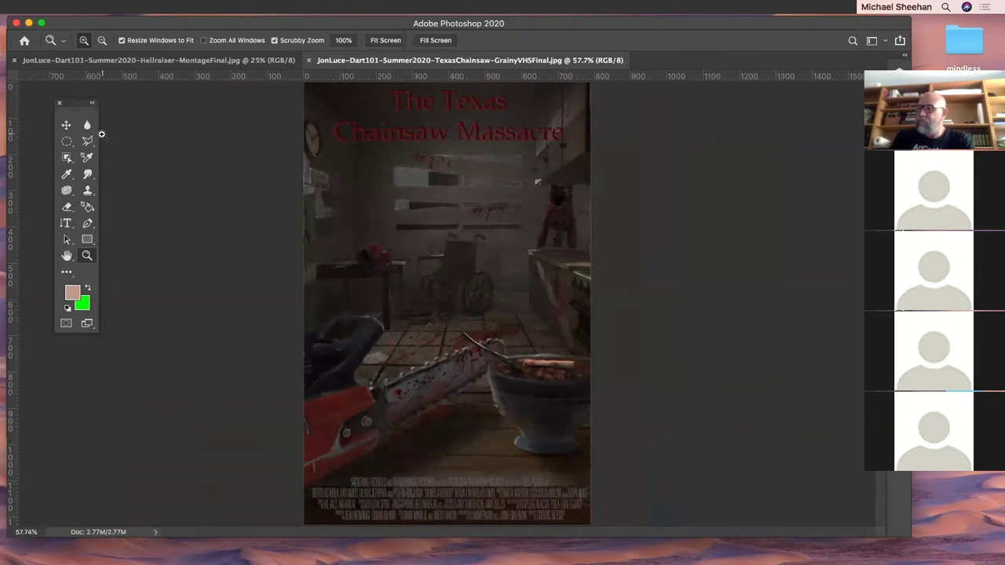
pyautogui.click(66, 125)
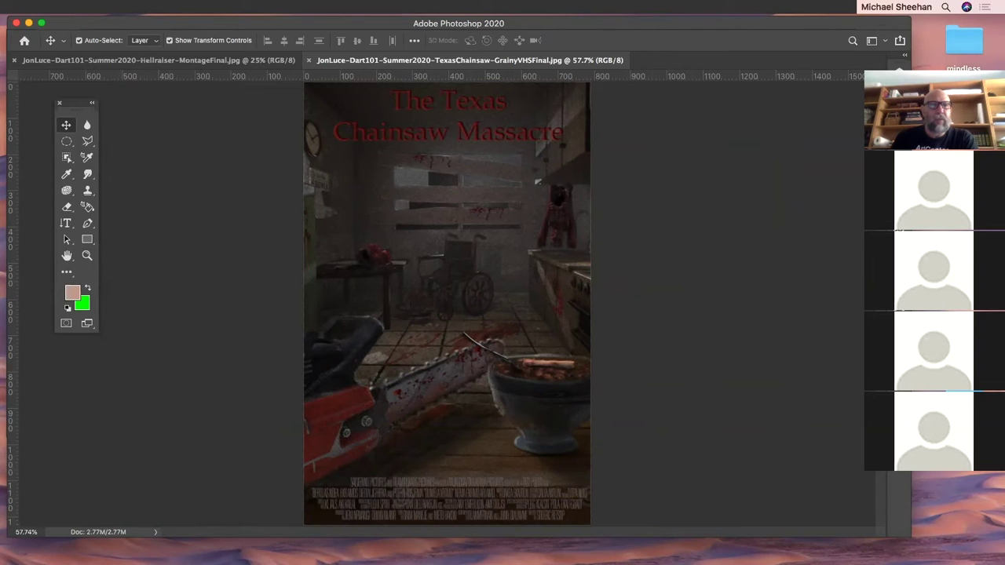
pyautogui.press('Tab')
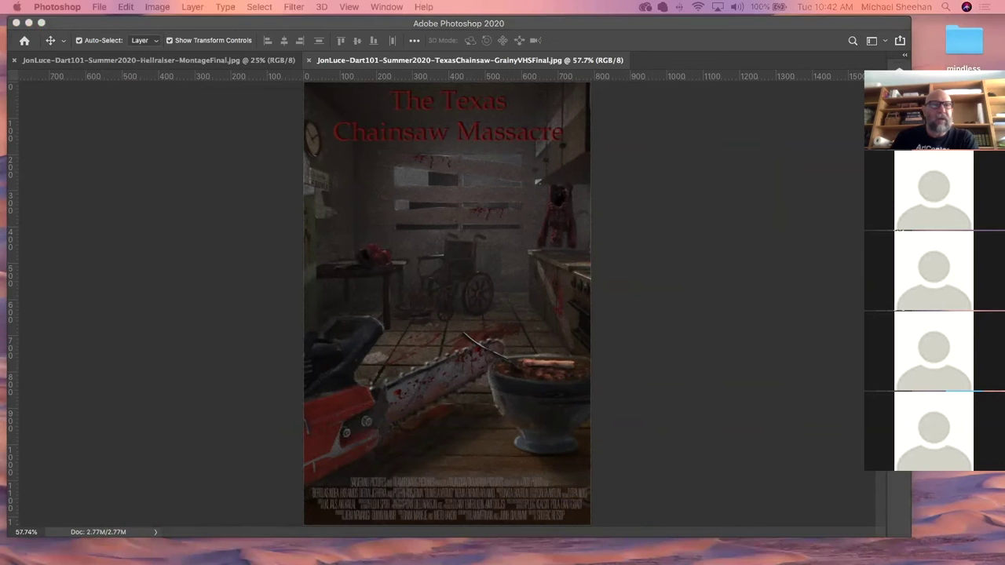
pyautogui.press('Tab')
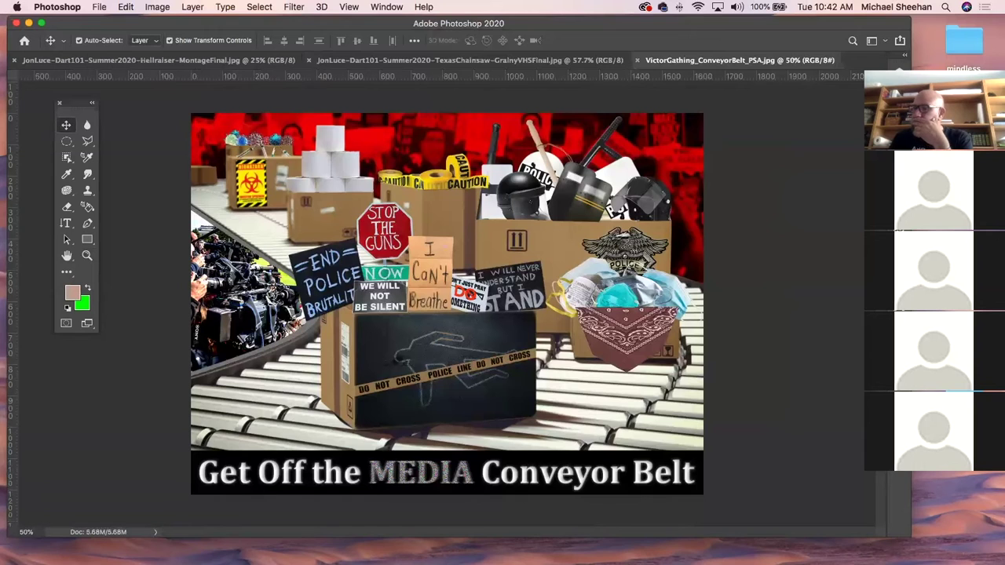
# Examine the police badge, face masks, bandana and protest signs of the MEDIA Conveyor Belt poster up close at about 131%
pyautogui.click(87, 255)
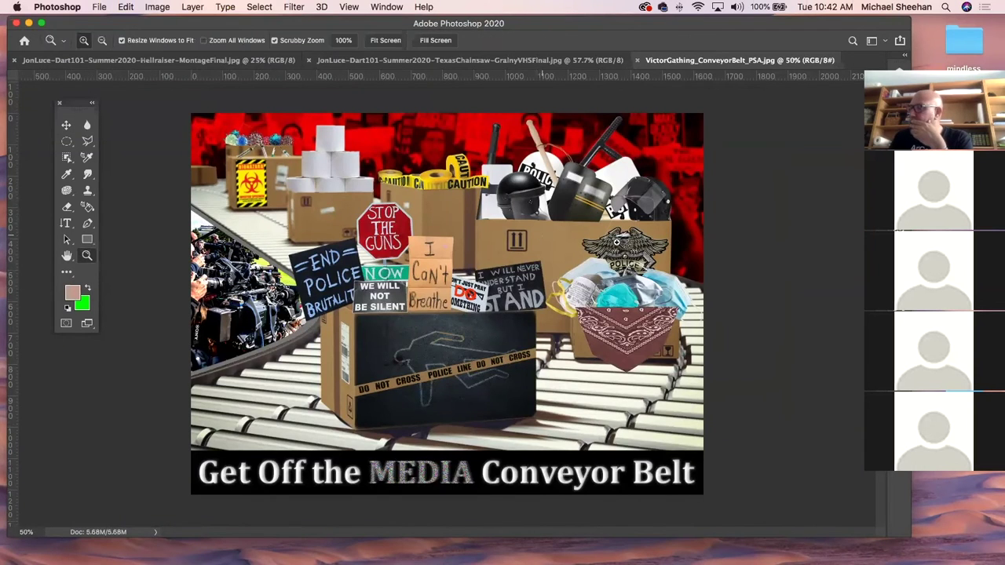
pyautogui.moveTo(617, 242); pyautogui.dragTo(670, 261)
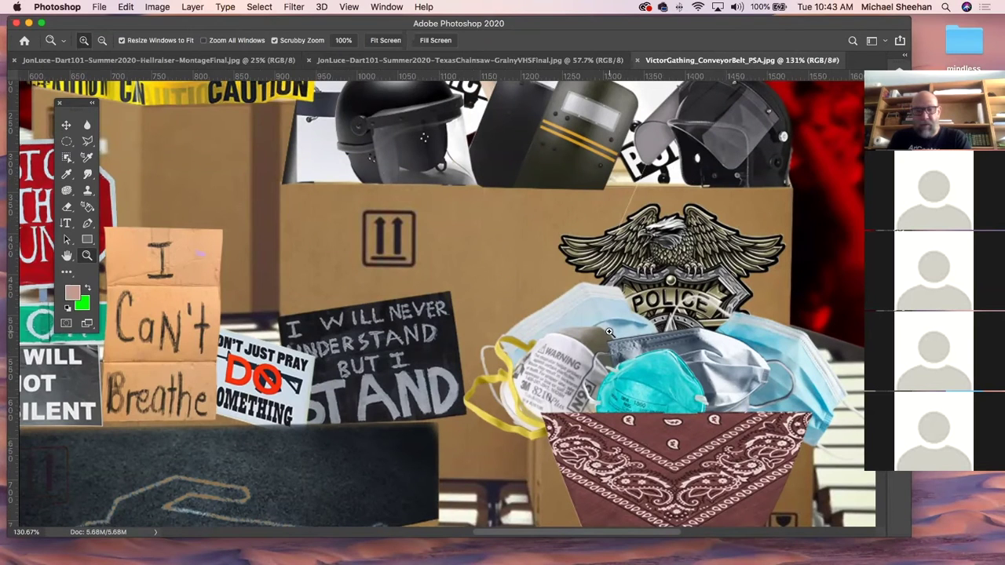
pyautogui.scroll(-3, 624, 337)
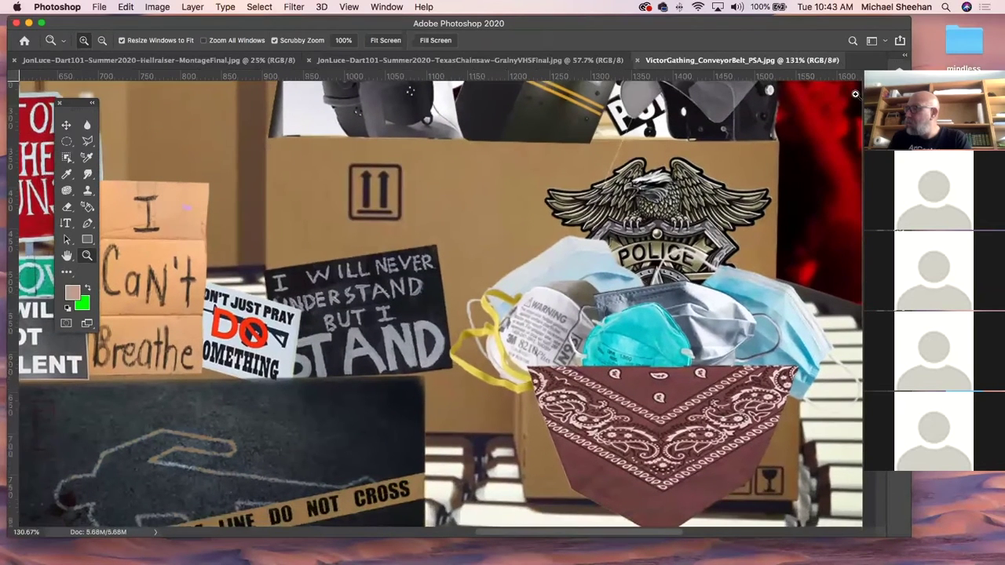
pyautogui.moveTo(861, 94)
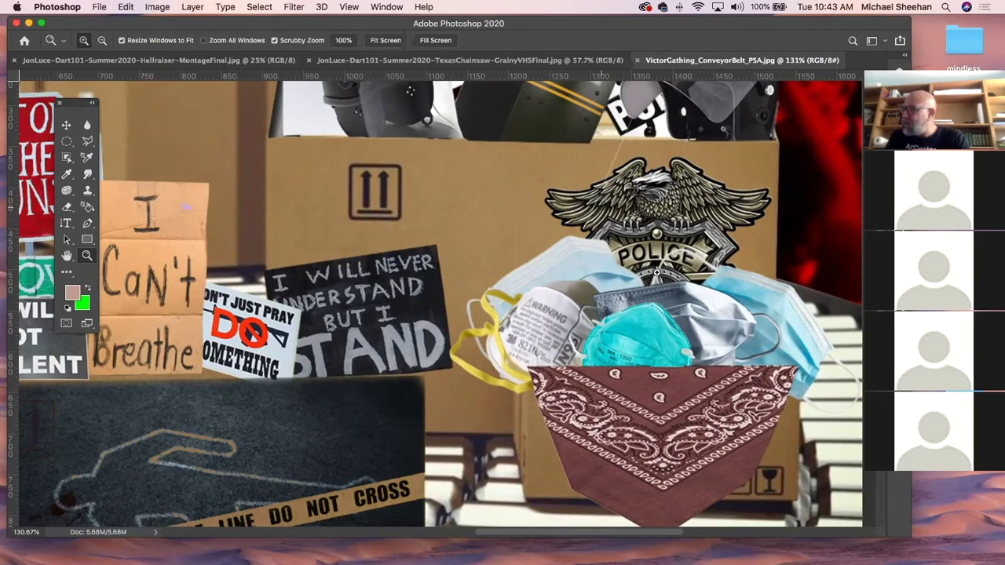
pyautogui.click(66, 125)
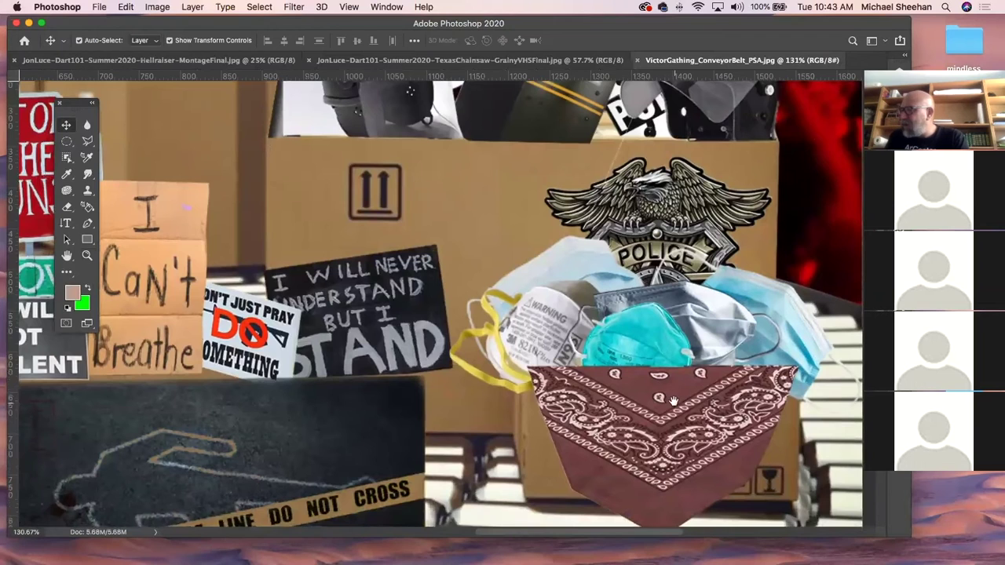
pyautogui.scroll(-5, 673, 401)
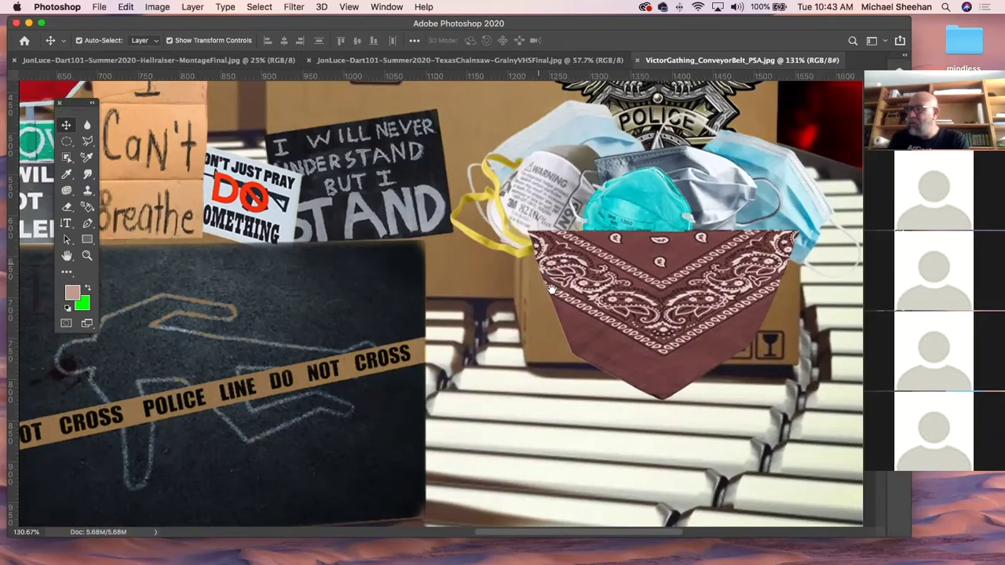
pyautogui.scroll(3, 551, 291)
pyautogui.hscroll(-6, 552, 290)
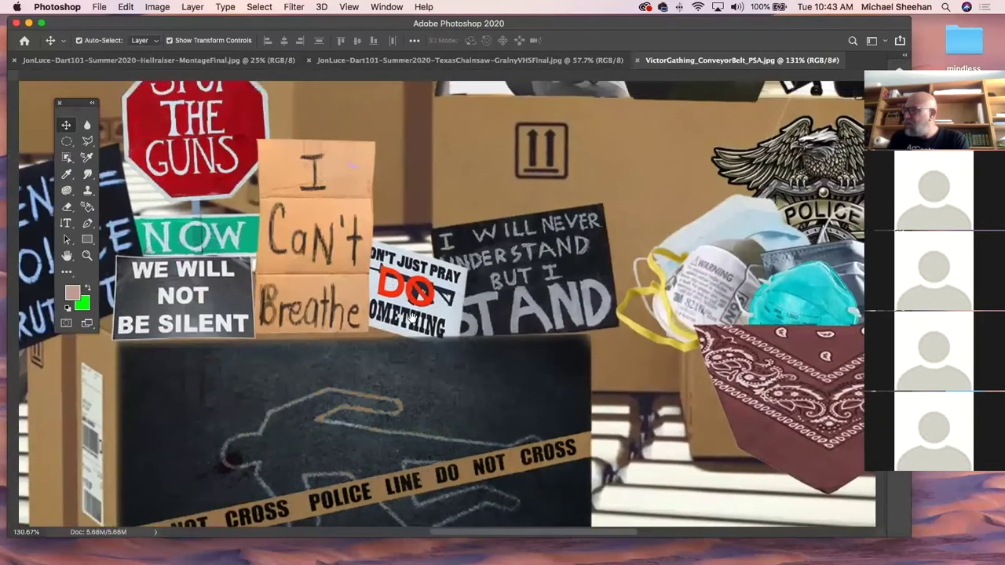
pyautogui.hscroll(5, 413, 303)
pyautogui.scroll(-2, 413, 304)
pyautogui.press('super+r')
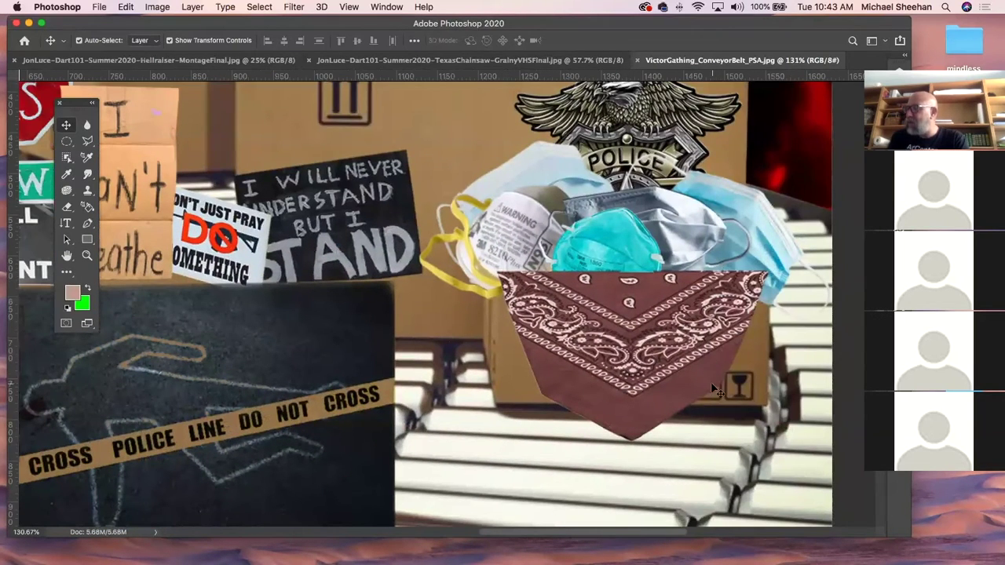
# Sample the cardboard brown beside the bandana as the foreground color with the Eyedropper, and add a new empty layer above the Background
pyautogui.click(66, 173)
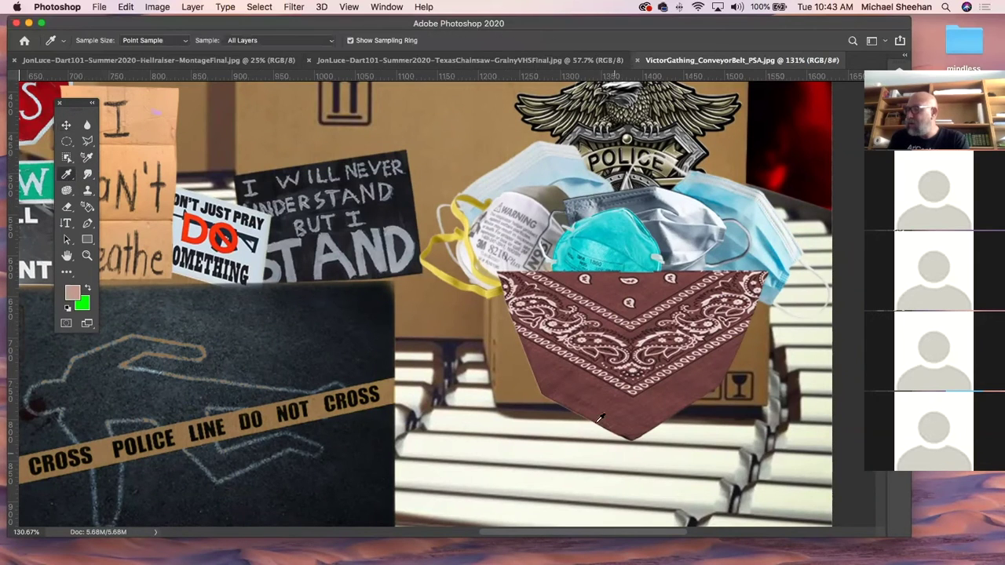
pyautogui.click(502, 351)
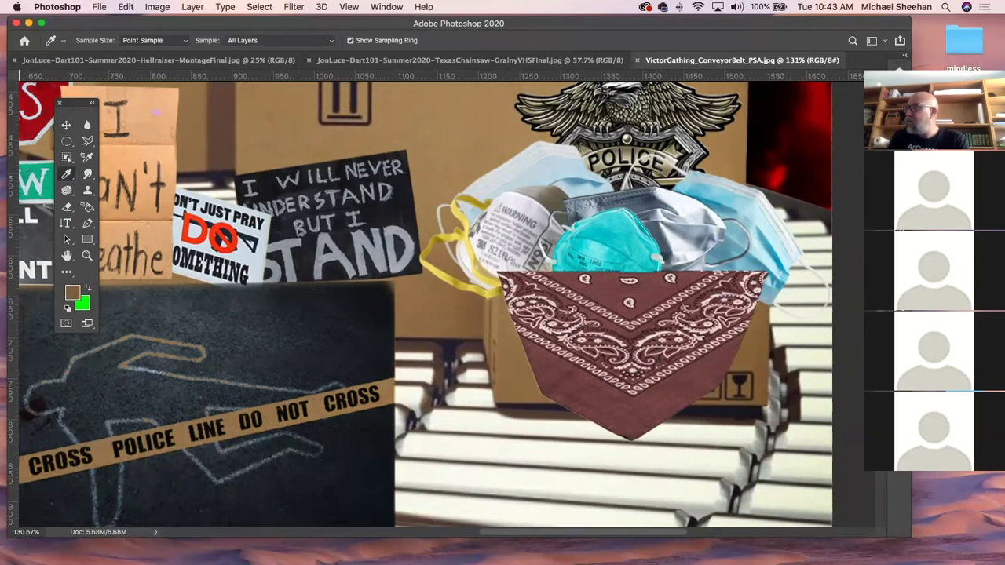
pyautogui.press('F7')
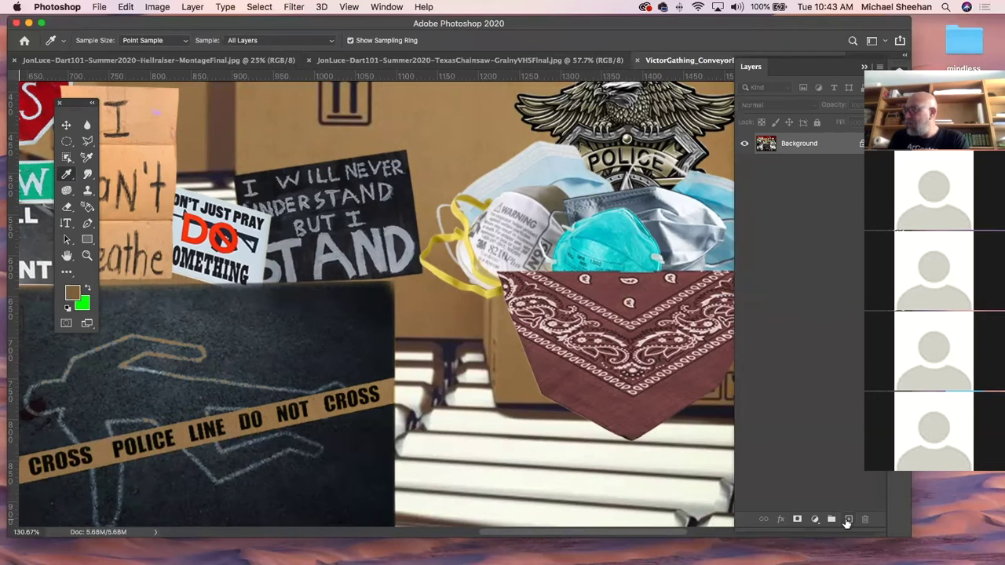
pyautogui.click(848, 520)
pyautogui.click(904, 68)
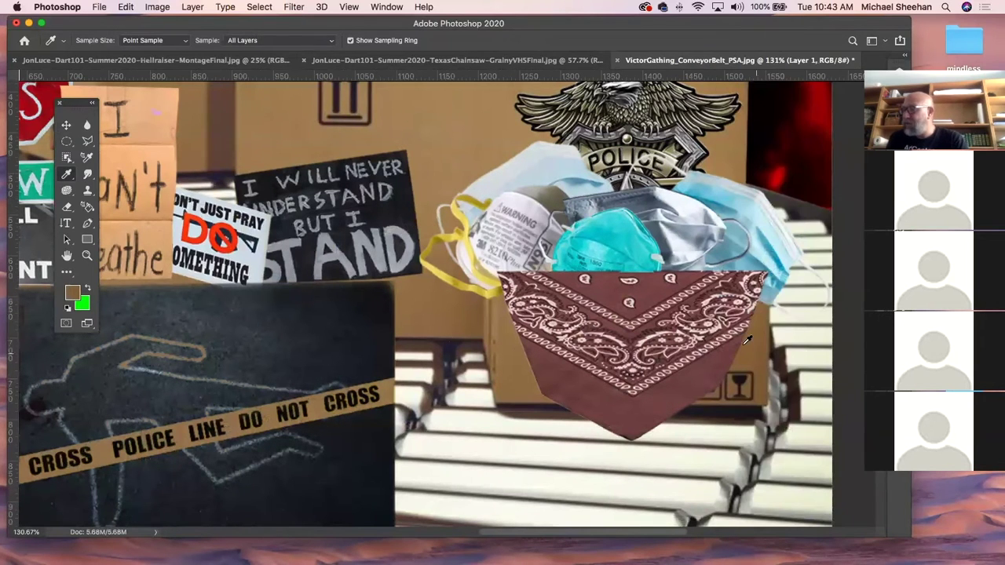
# Paint a brown shadow along the bandana's lower-right edge with a size 25 brush, and set the new layer's blend mode to Multiply
pyautogui.press('b')
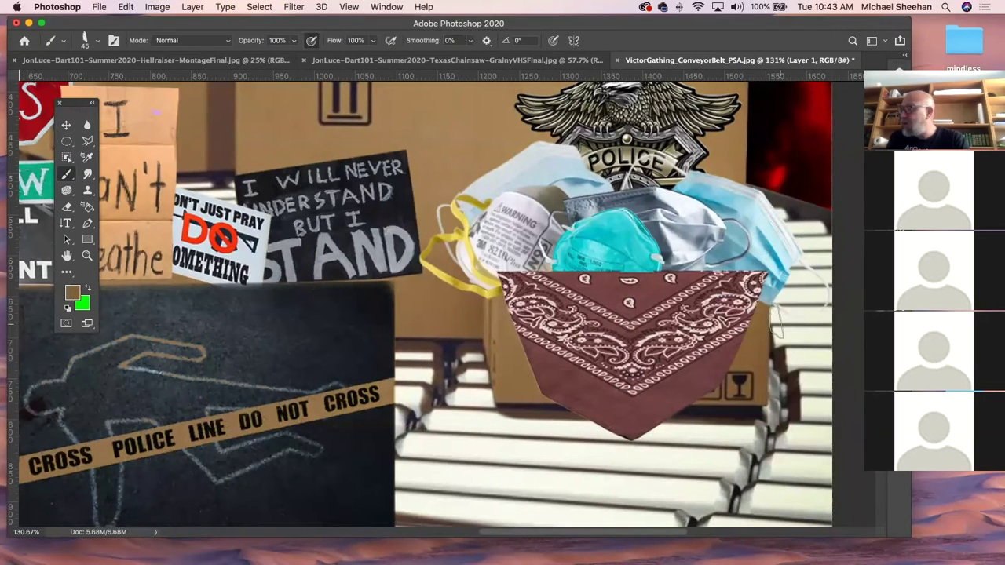
pyautogui.press('[')
pyautogui.press('[')
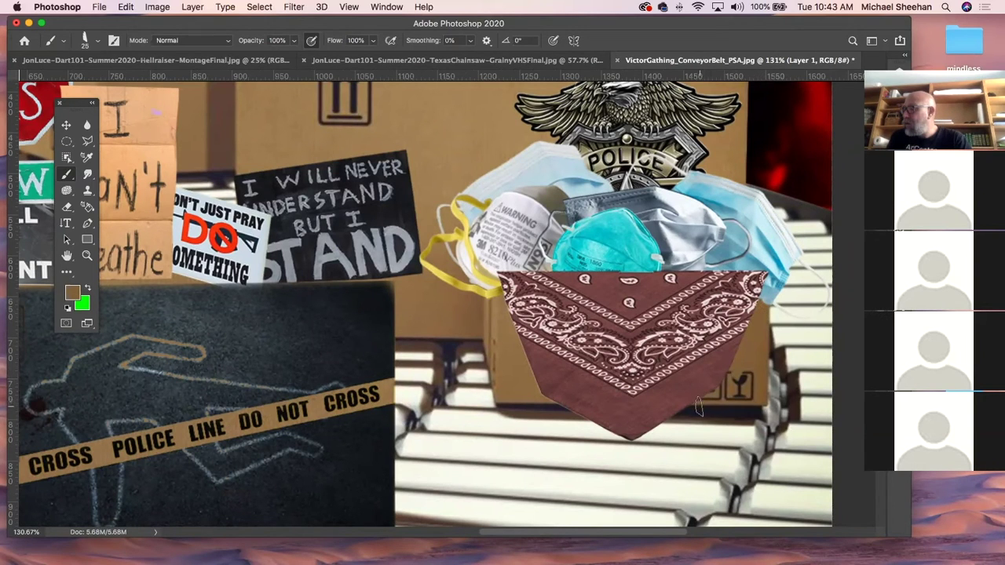
pyautogui.moveTo(698, 407); pyautogui.dragTo(726, 373)
pyautogui.press('F7')
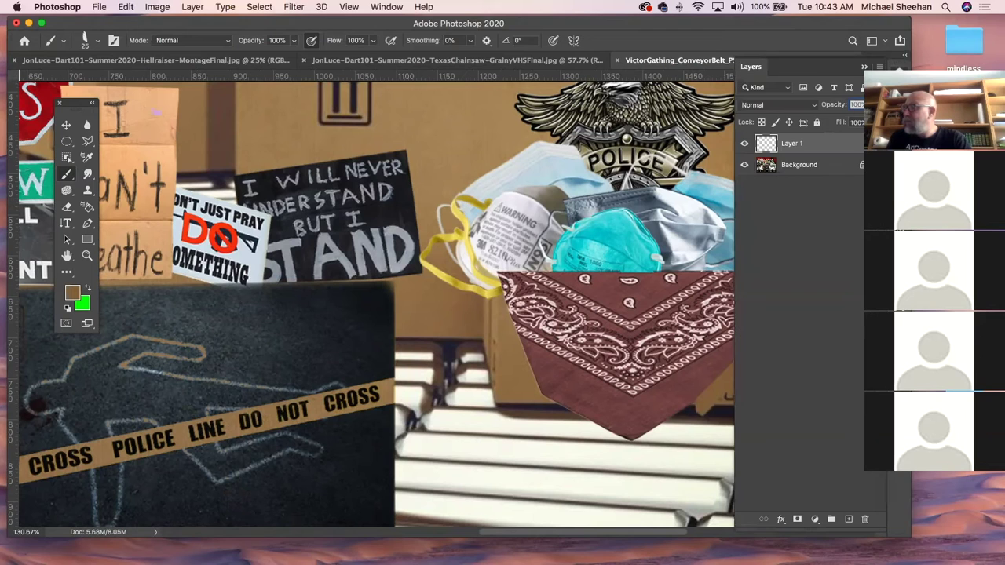
pyautogui.click(789, 107)
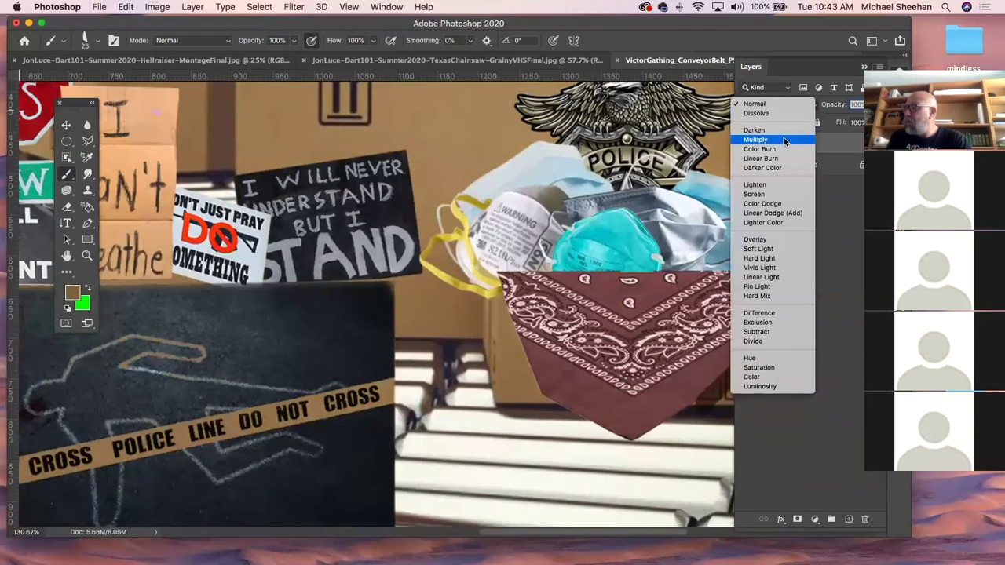
pyautogui.click(781, 140)
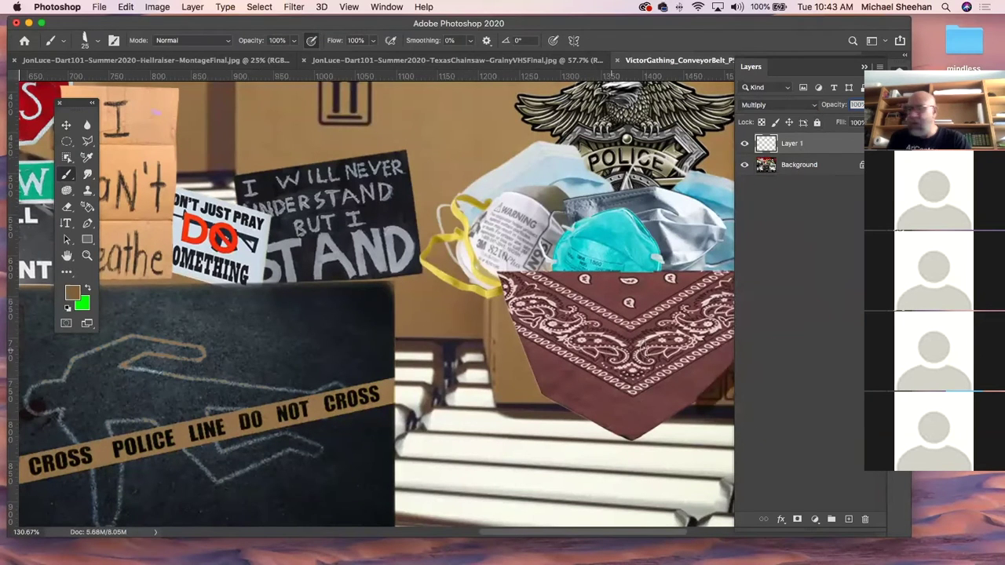
# Nudge the painted shadow slightly toward the bandana, and select the Eraser at 67% opacity for cleaning up its edges
pyautogui.hscroll(5, 644, 330)
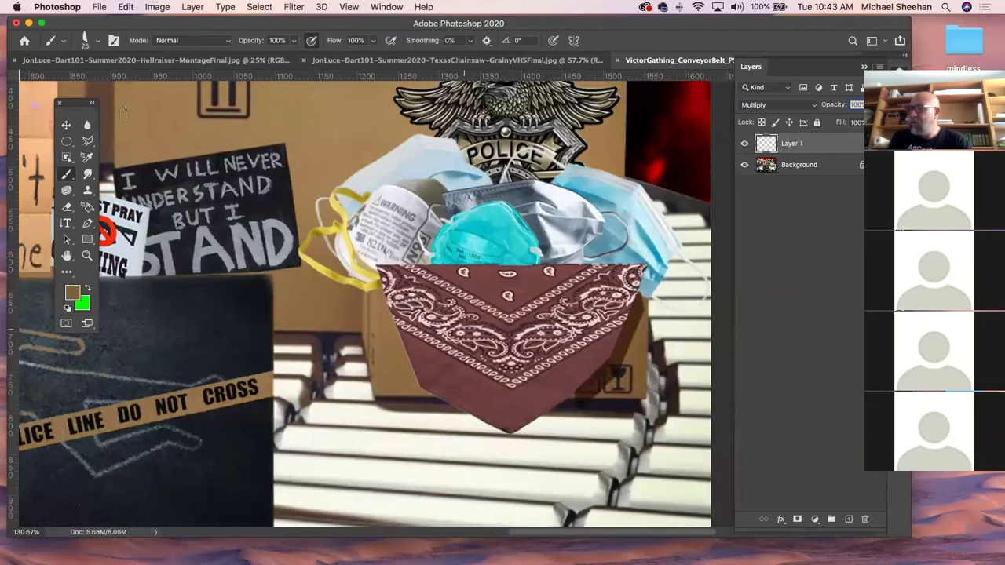
pyautogui.click(67, 126)
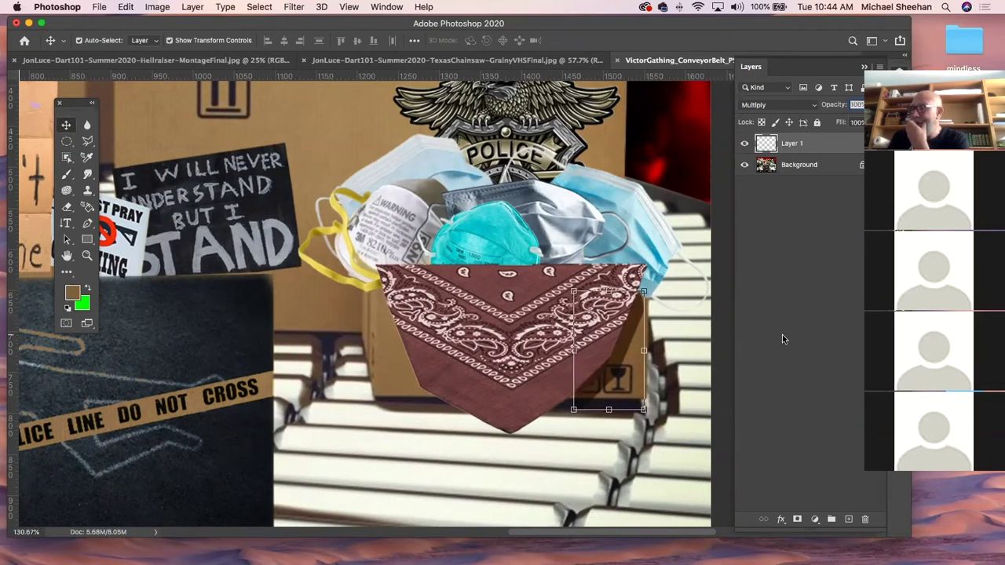
pyautogui.click(627, 343)
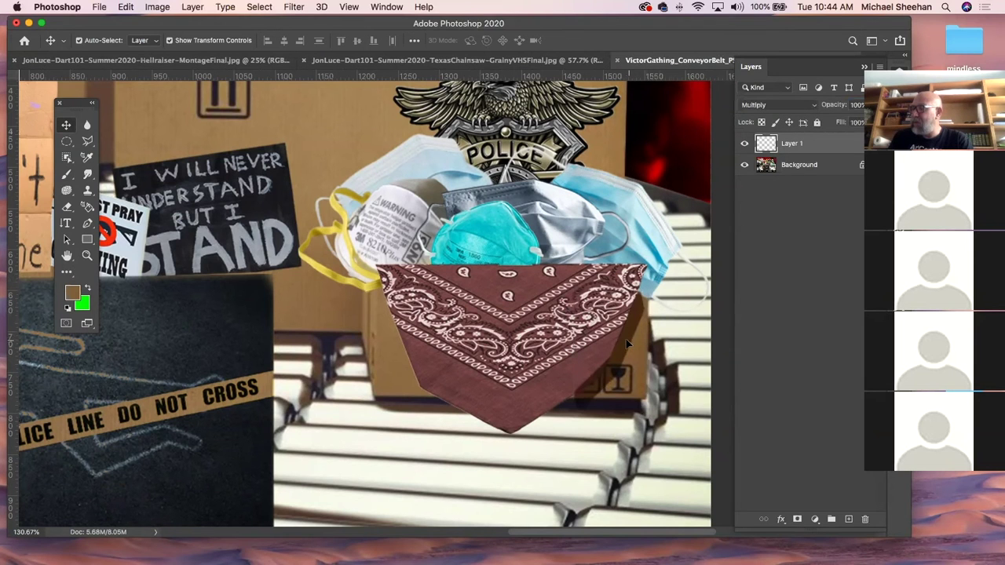
pyautogui.click(627, 343)
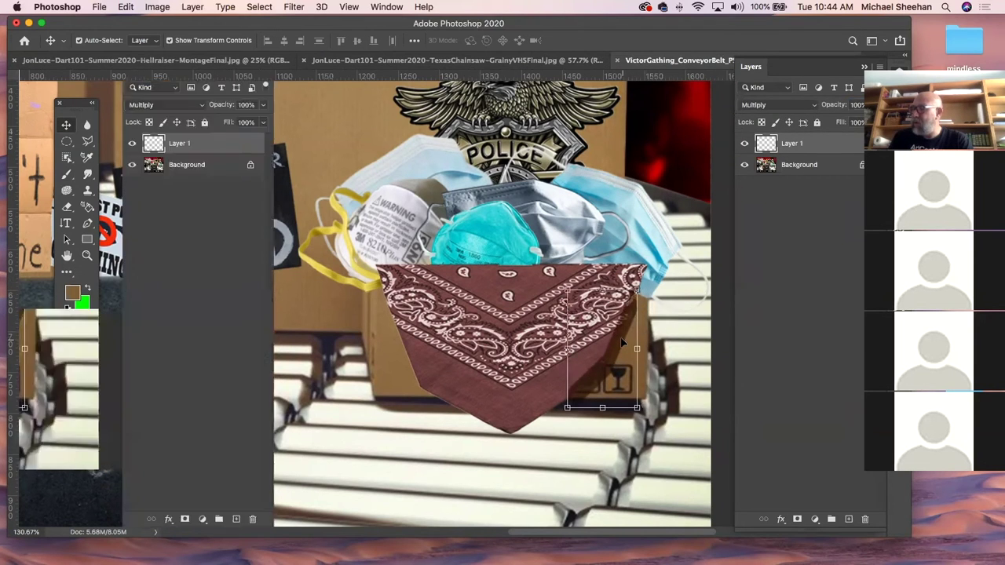
pyautogui.press('e')
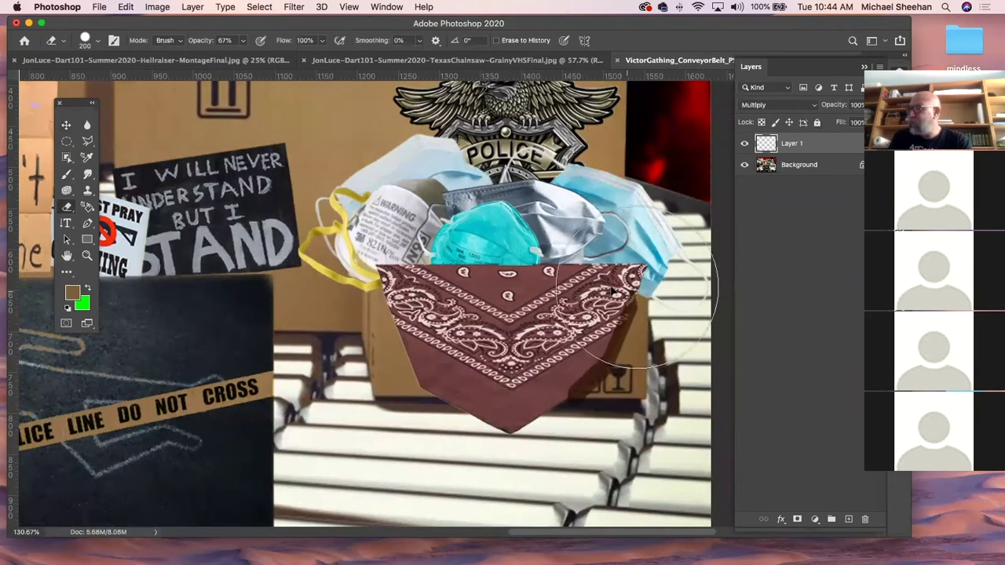
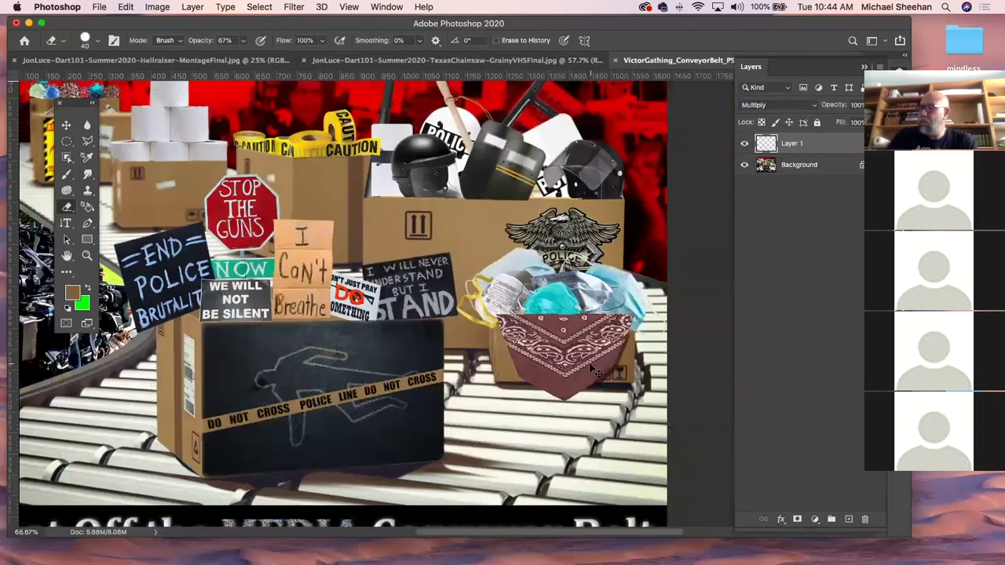
# Review the boxes, protest signs and retouched bandana across the conveyor belt poster at 66.67% zoom
pyautogui.press('super+plus')
pyautogui.scroll(2, 494, 382)
pyautogui.hscroll(-2, 494, 382)
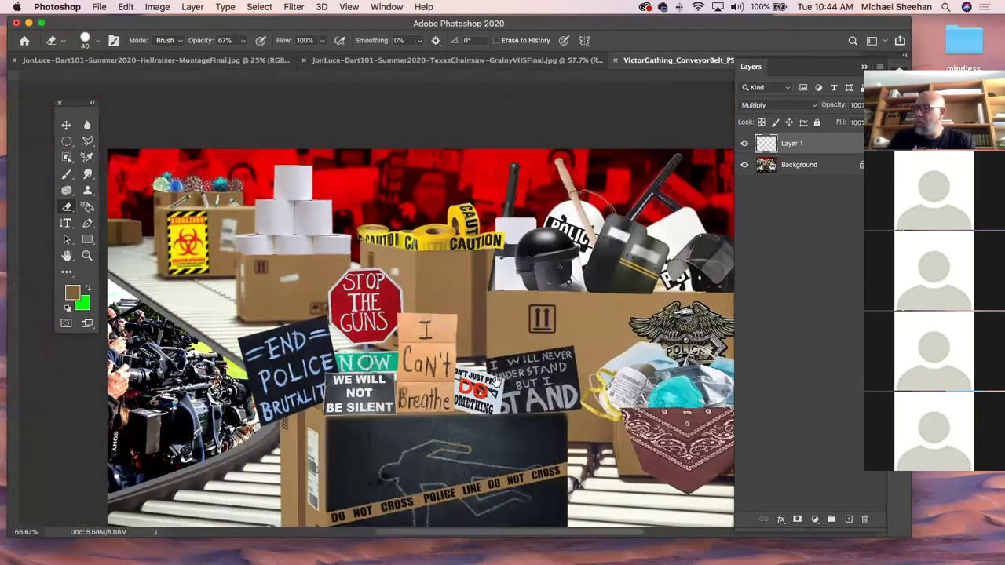
pyautogui.scroll(-3, 495, 379)
pyautogui.hscroll(2, 496, 380)
pyautogui.press('super+r')
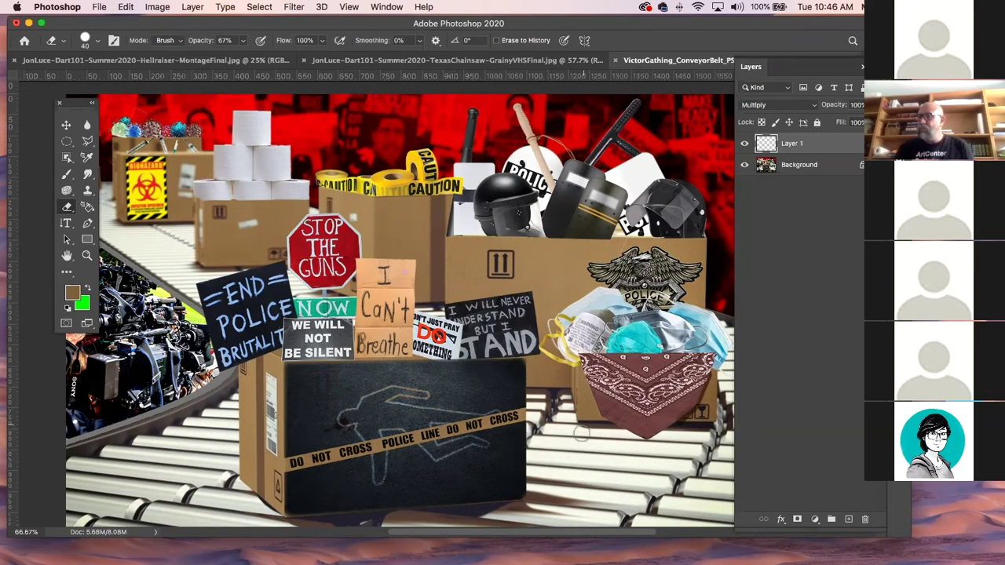
# Close the conveyor belt poster without saving, along with the Texas Chainsaw and Hellraiser posters
pyautogui.click(616, 61)
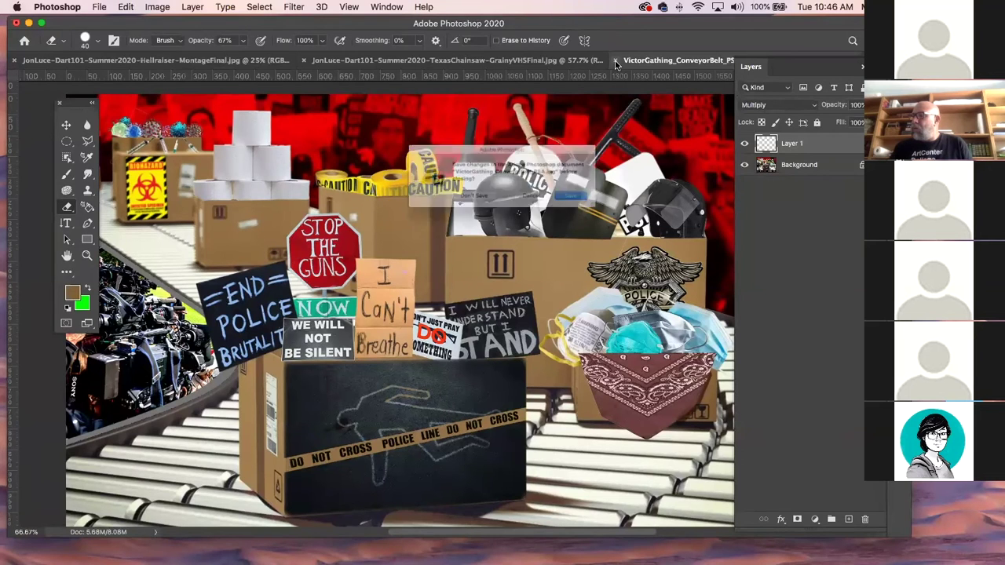
pyautogui.click(460, 205)
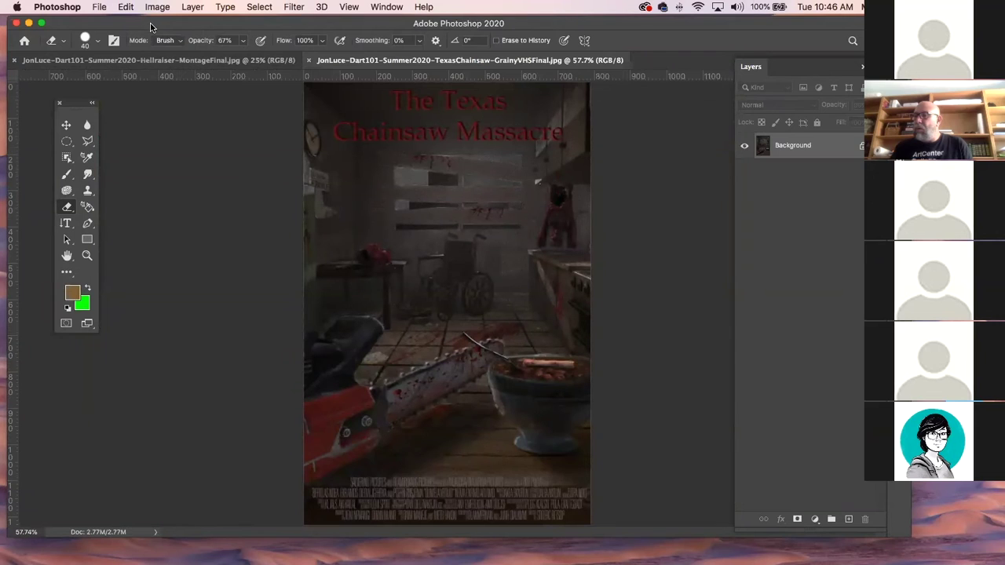
pyautogui.press('f')
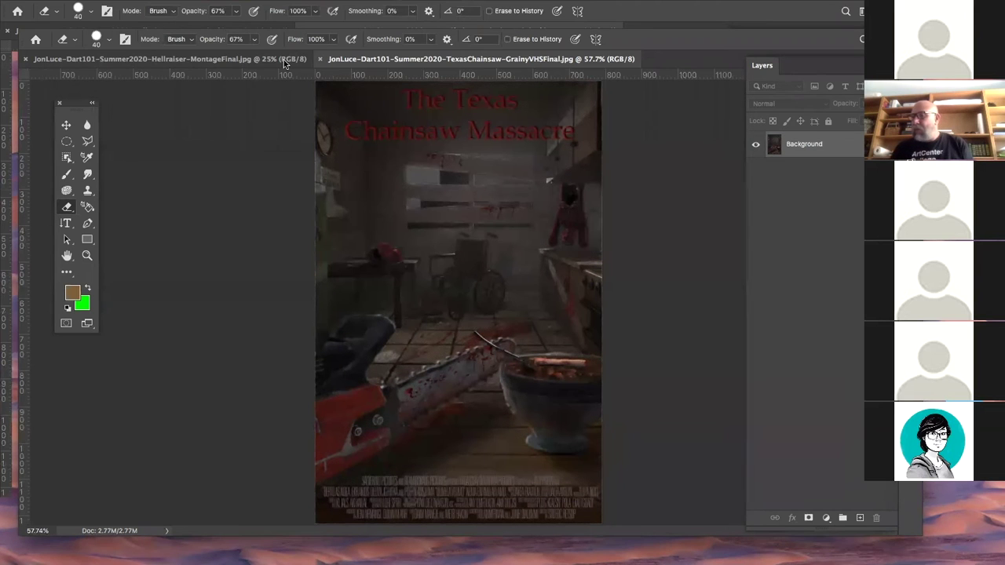
pyautogui.click(319, 61)
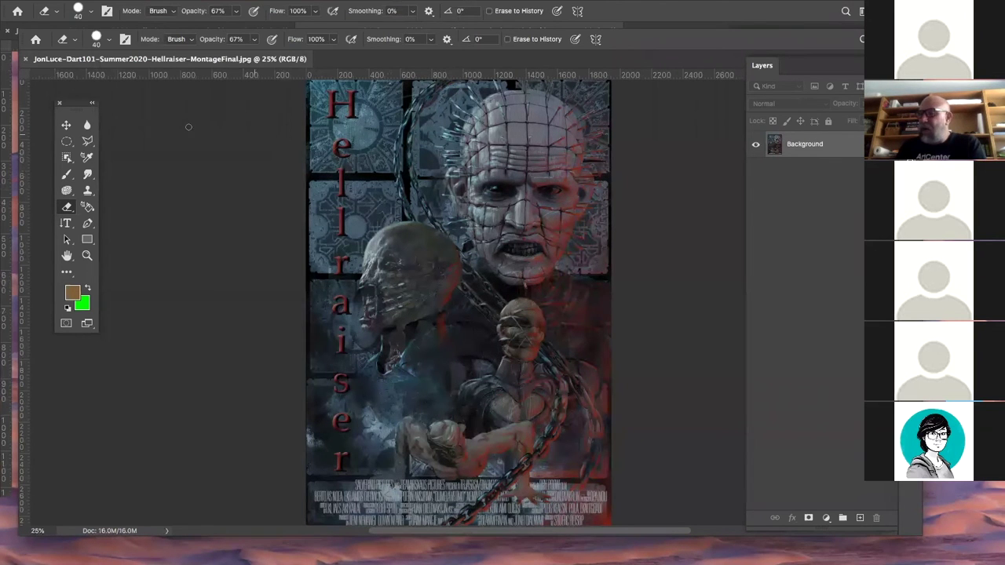
pyautogui.click(26, 60)
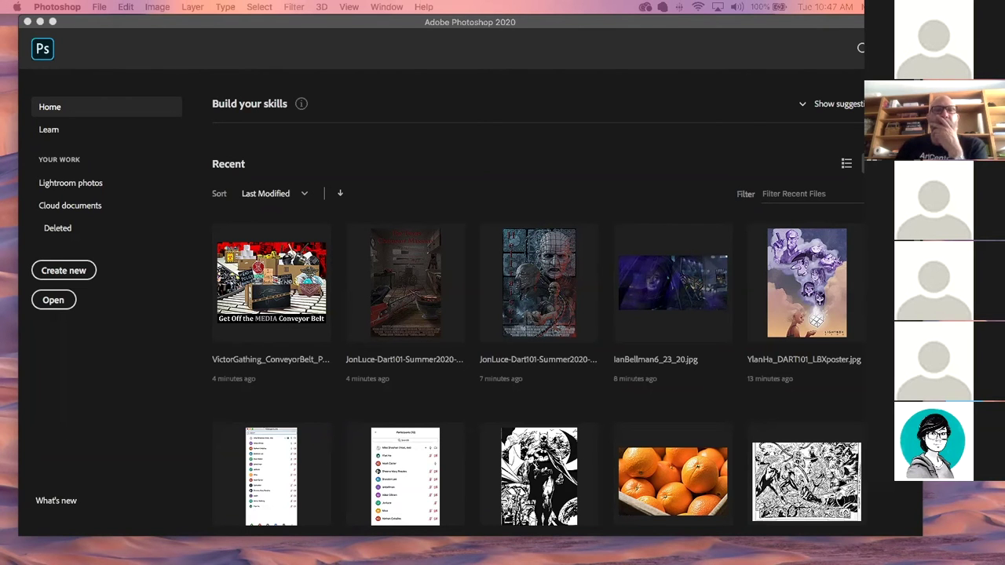
# Minimize the Photoshop window and open the ink drawings folder inside the desktop's ink folder in Finder
pyautogui.click(37, 22)
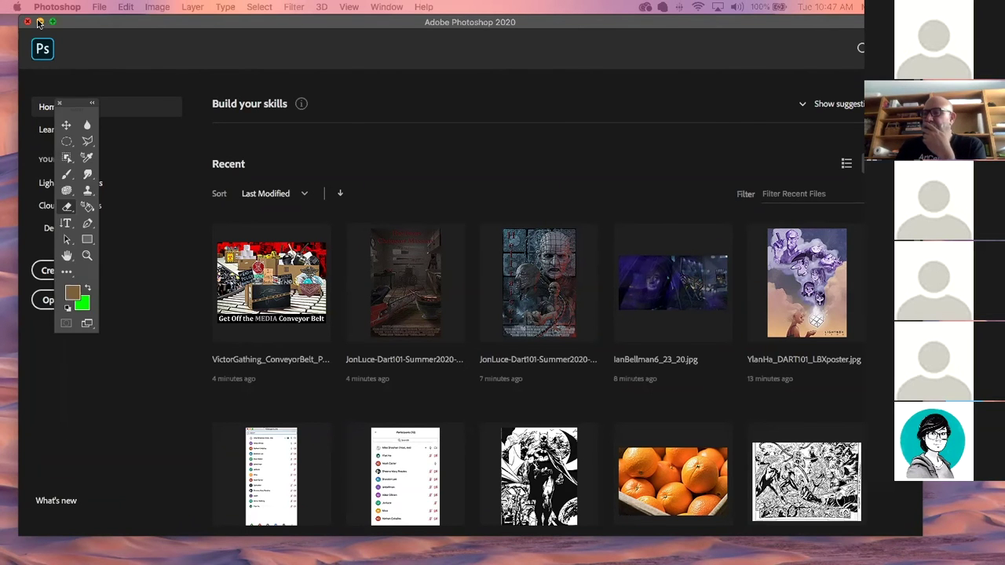
pyautogui.click(38, 22)
pyautogui.click(209, 284)
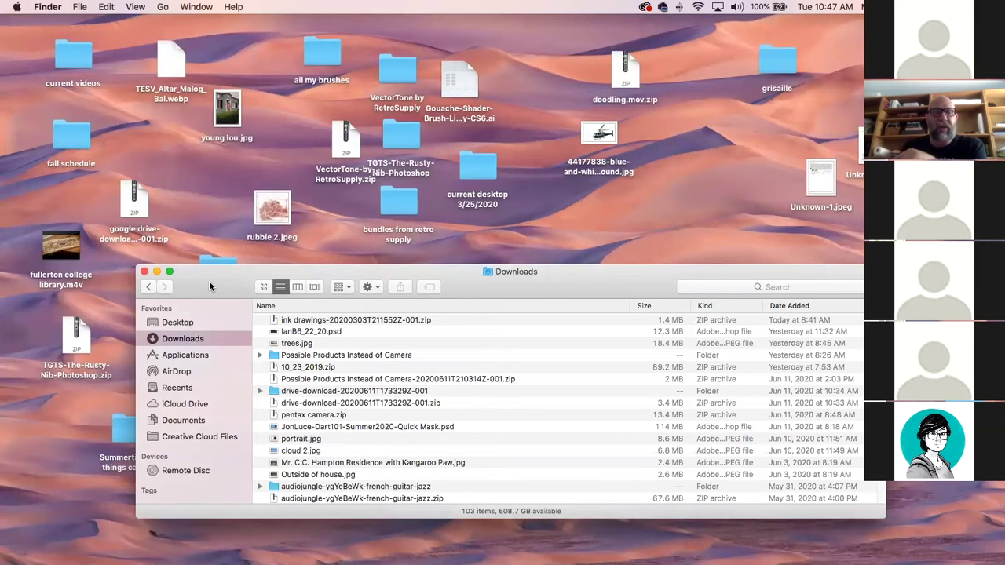
pyautogui.moveTo(233, 283)
pyautogui.mouseDown()
pyautogui.moveTo(390, 342)
pyautogui.moveTo(429, 271)
pyautogui.moveTo(413, 227)
pyautogui.mouseUp()
pyautogui.doubleClick(176, 357)
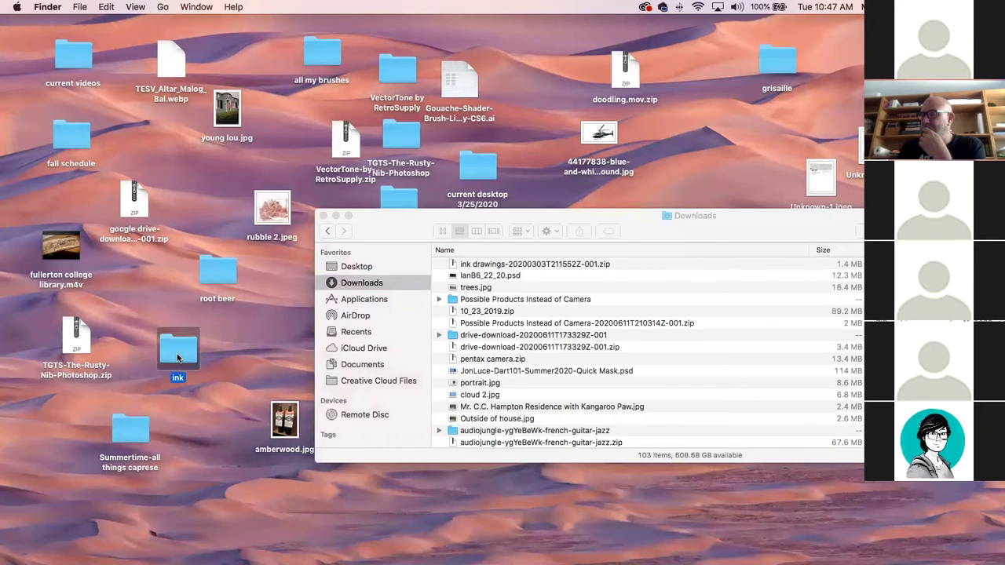
pyautogui.click(495, 290)
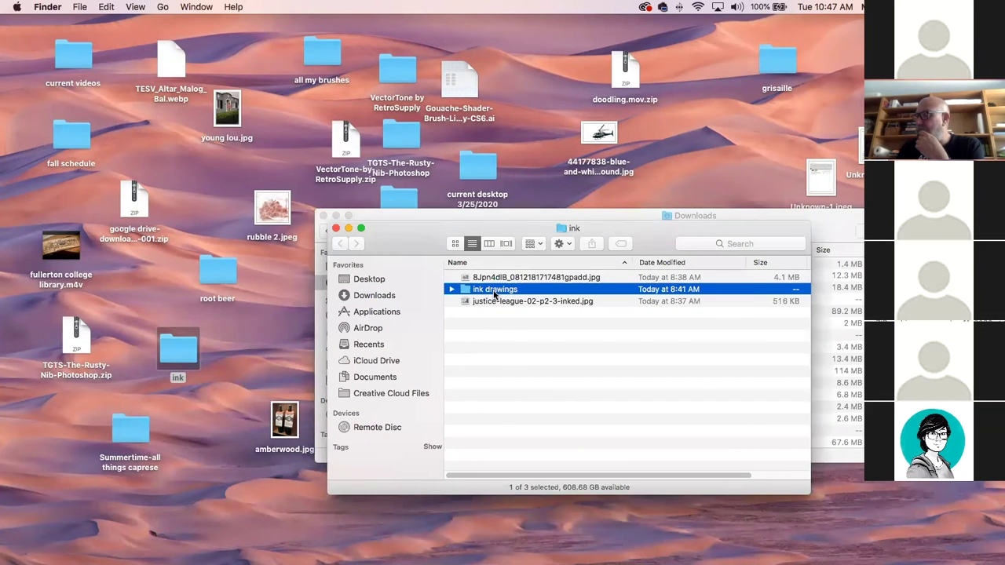
pyautogui.doubleClick(494, 290)
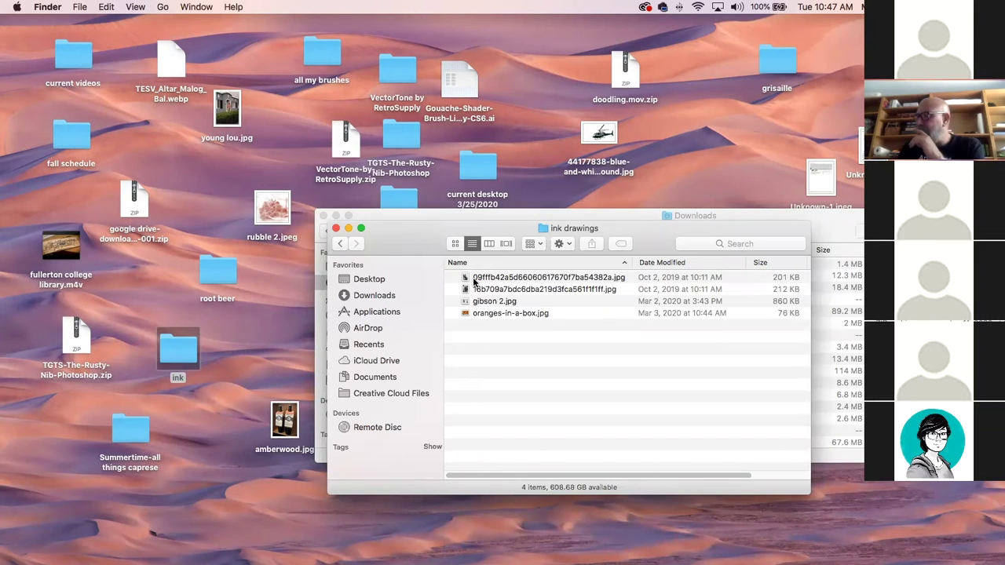
pyautogui.click(465, 279)
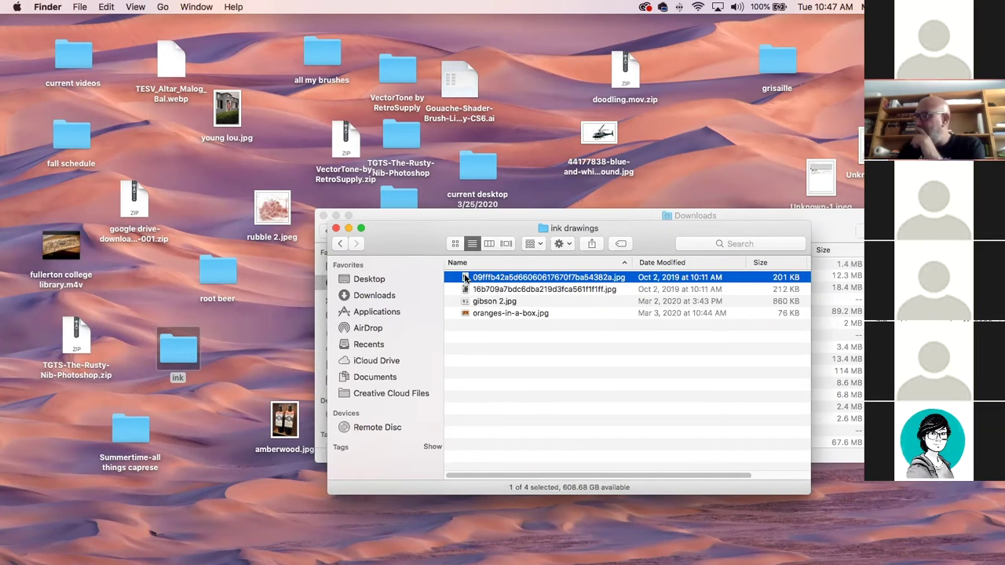
pyautogui.press('space')
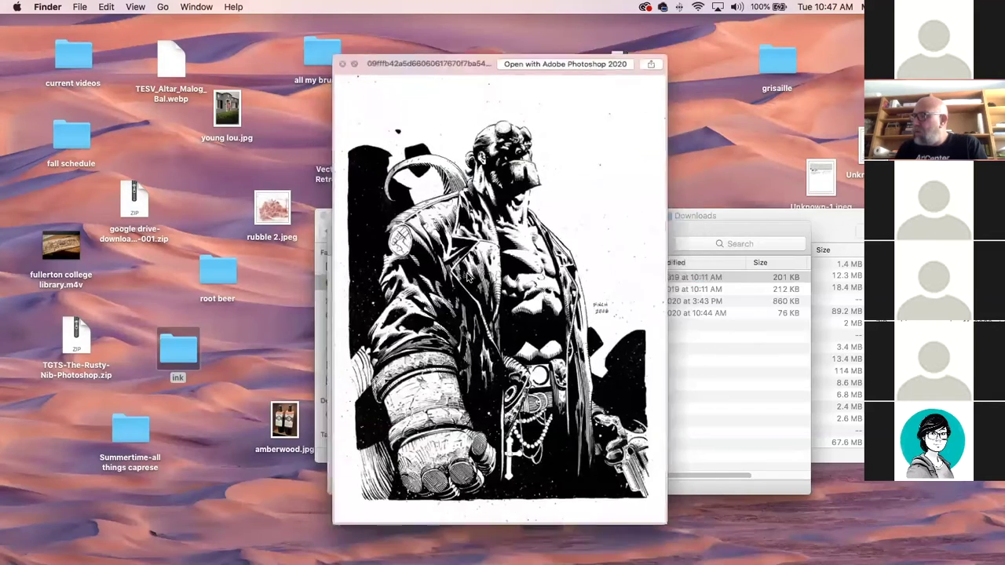
pyautogui.press('space')
pyautogui.doubleClick(466, 277)
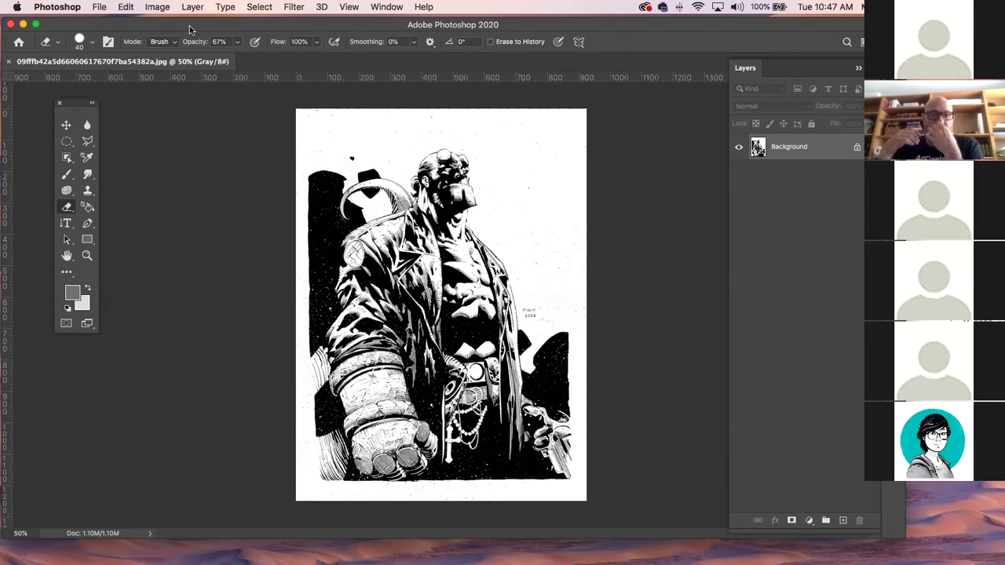
# Select the white area around the inked figure with the Magic Wand at tolerance 20, contiguous, and dismiss the Fill settings
pyautogui.click(68, 160)
pyautogui.rightClick(69, 162)
pyautogui.click(102, 179)
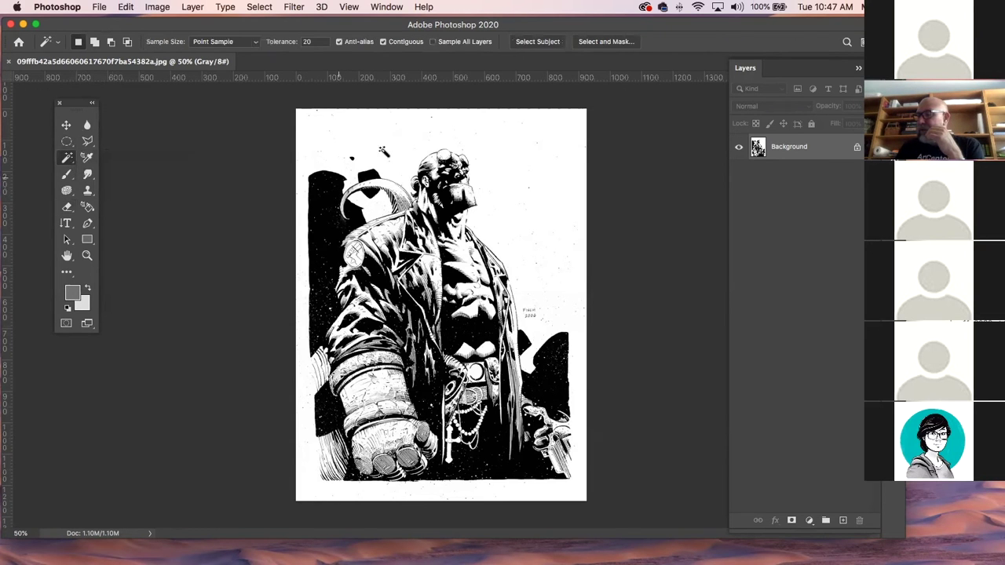
pyautogui.click(380, 150)
pyautogui.hotkey('shift', 'BackSpace')
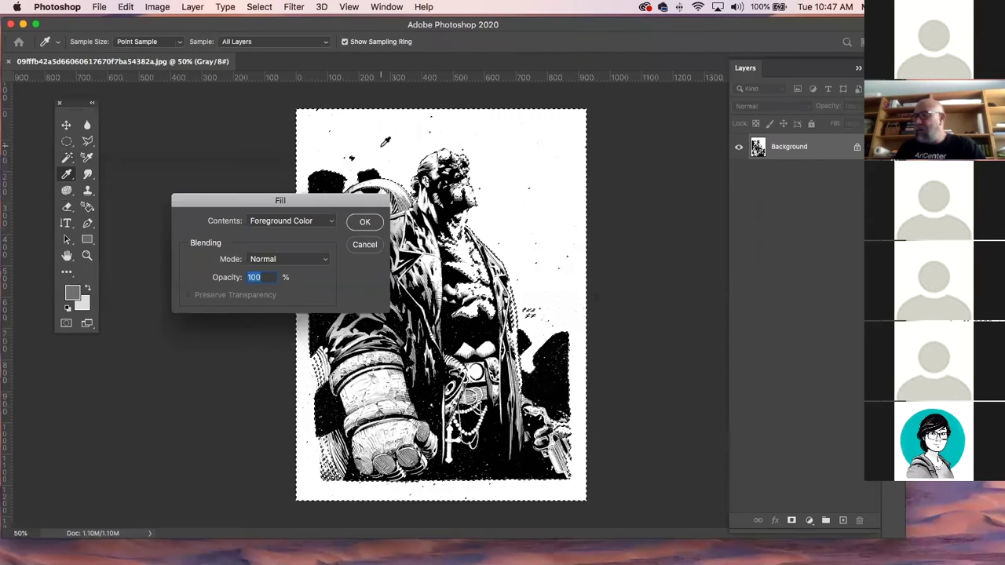
pyautogui.click(365, 222)
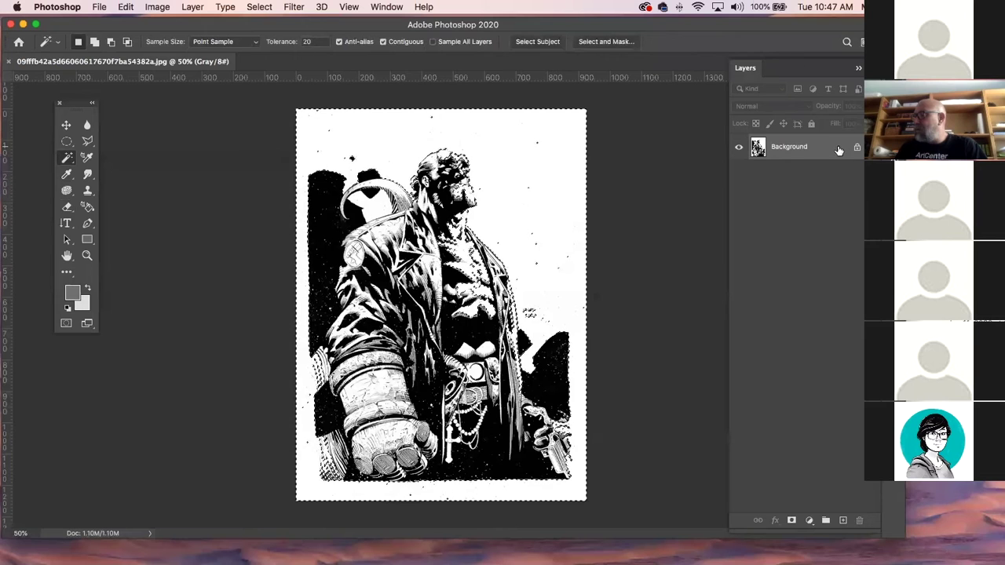
# Convert the locked Background into an editable layer, then delete the selected white area and deselect
pyautogui.doubleClick(839, 149)
pyautogui.click(621, 156)
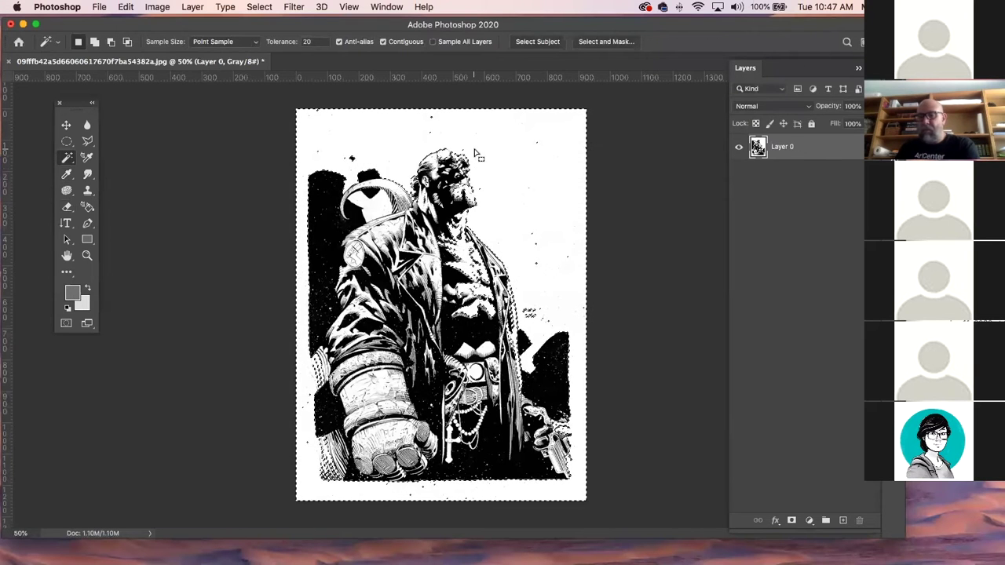
pyautogui.press('BackSpace')
pyautogui.press('super+d')
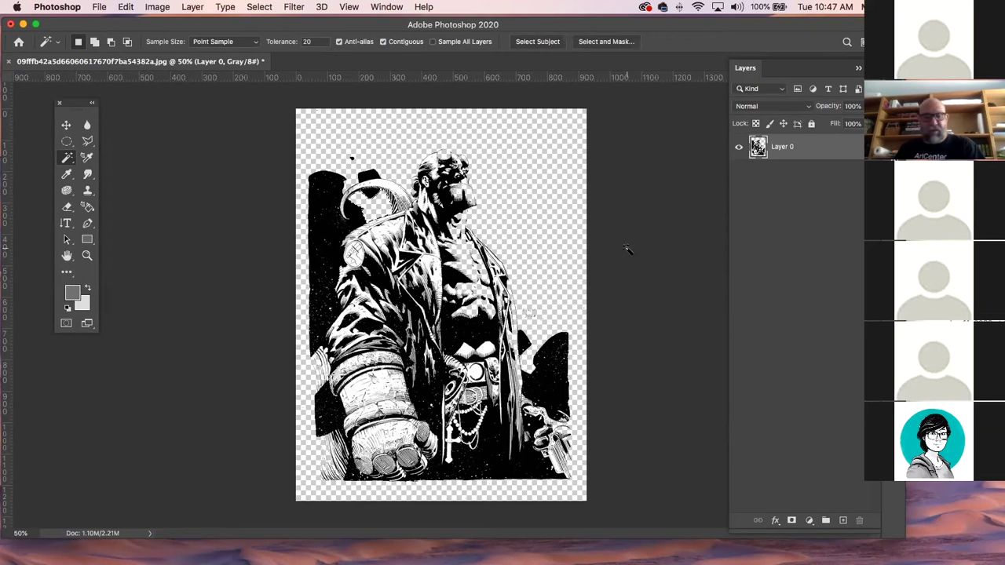
# Undo the removal of the white area around the figure and clear the restored selection
pyautogui.press('super+z')
pyautogui.press('super+z')
pyautogui.press('super+z')
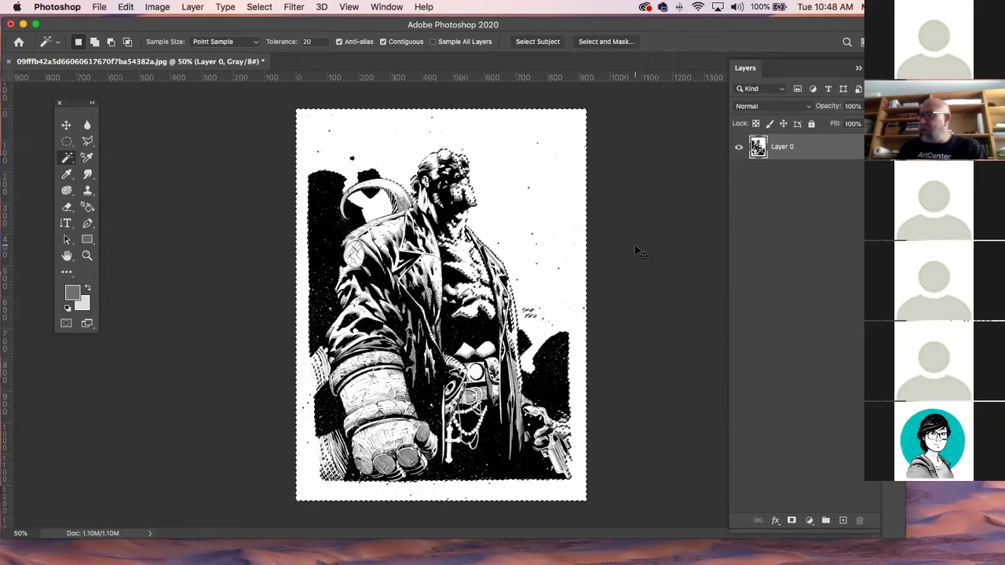
pyautogui.press('super+d')
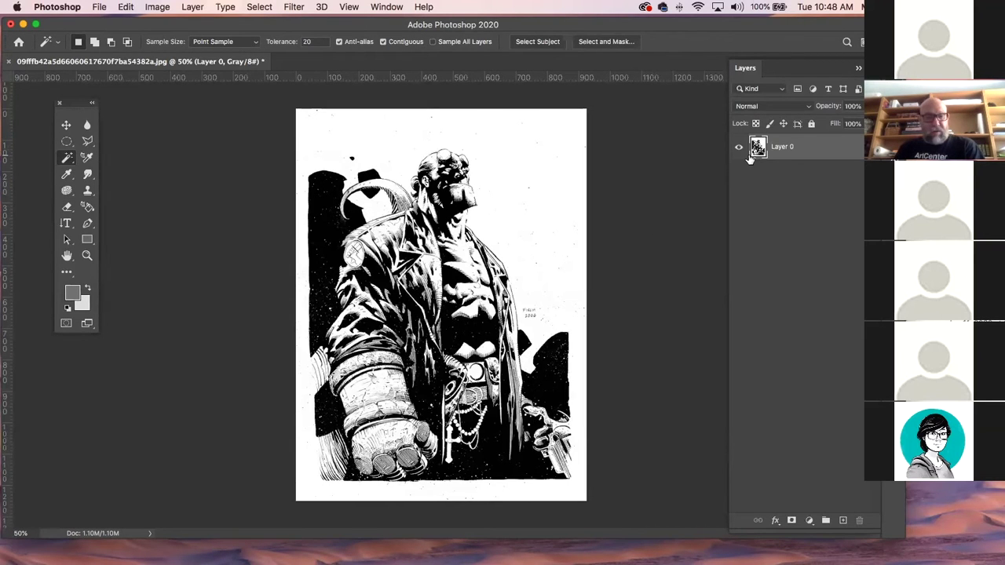
# Copy the entire artwork into a new alpha channel, then invert the full-canvas selection so nothing stays selected
pyautogui.press('super+a')
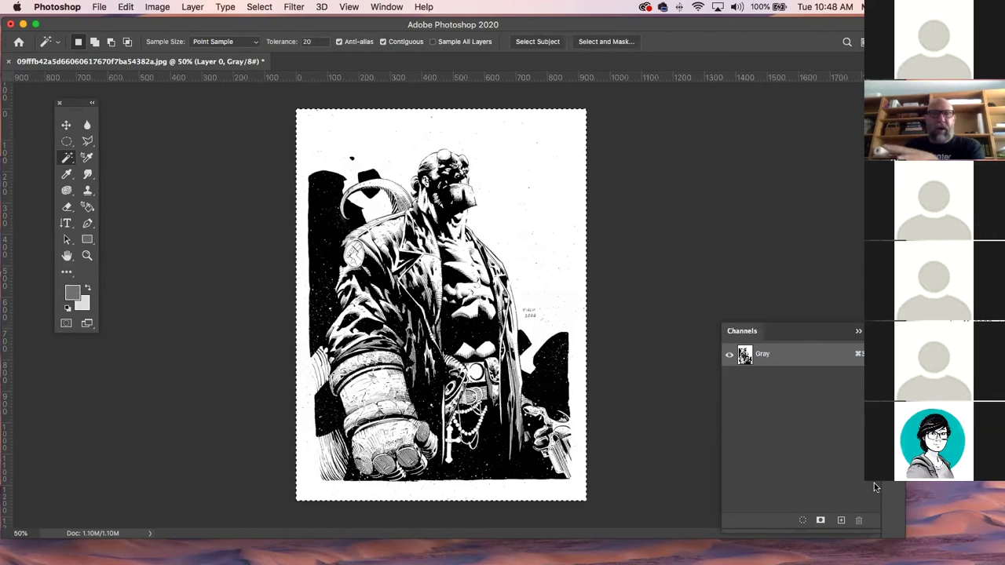
pyautogui.click(839, 521)
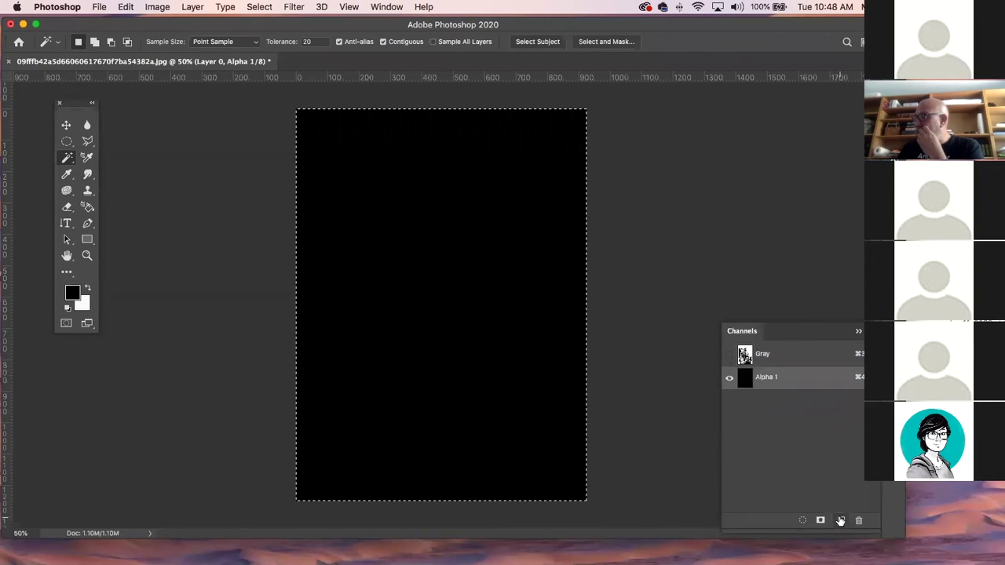
pyautogui.press('super+v')
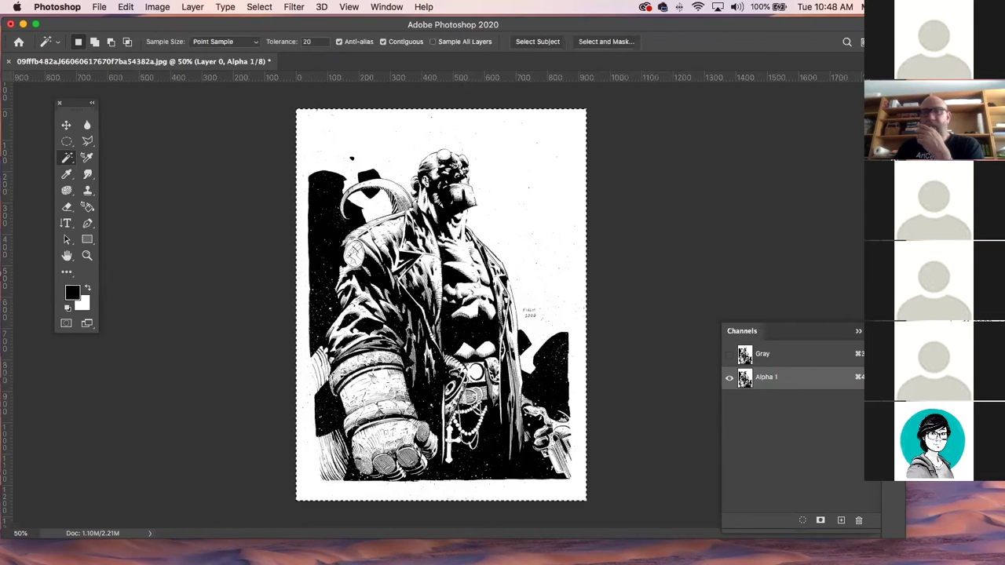
pyautogui.click(260, 6)
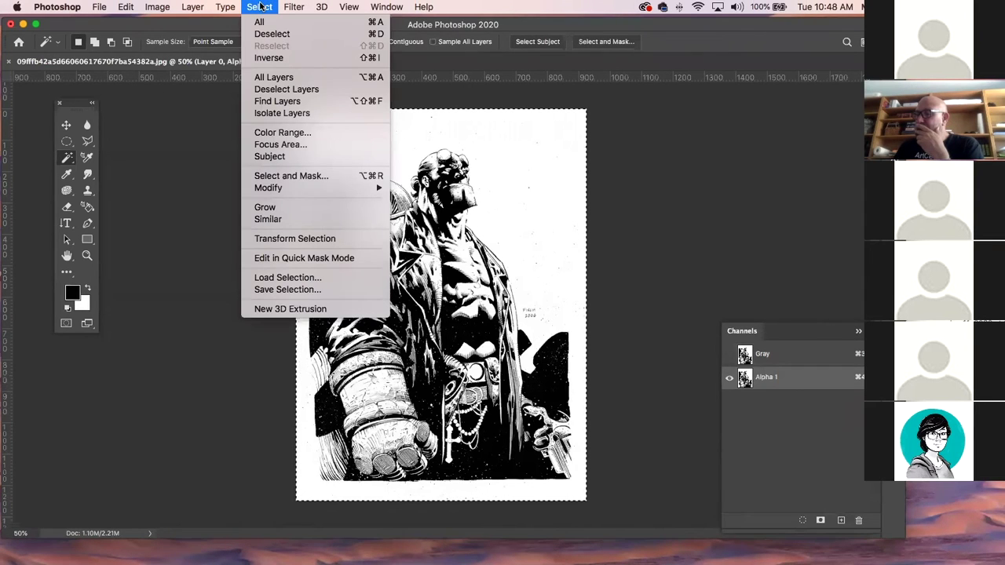
pyautogui.click(280, 58)
pyautogui.click(606, 207)
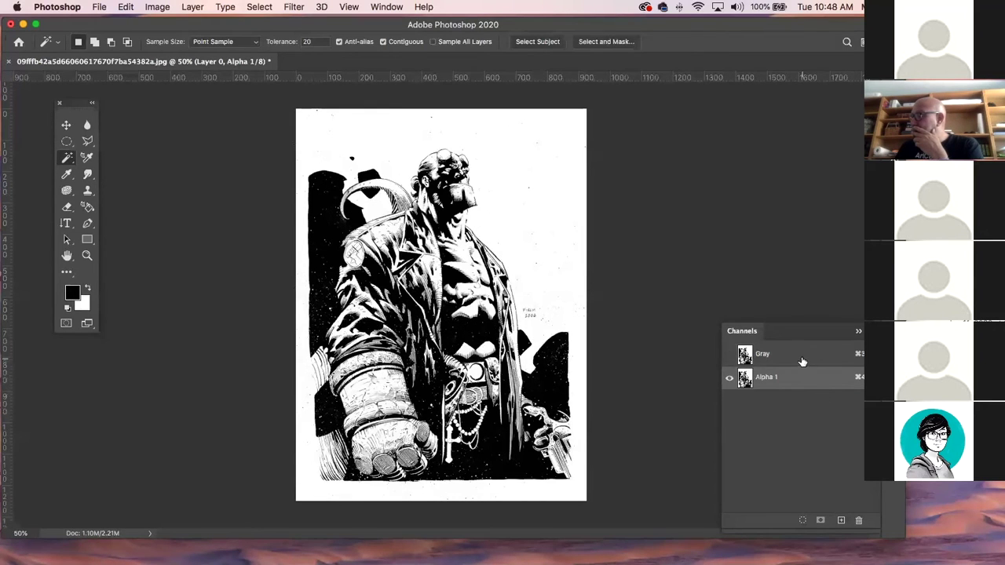
# Return to the layers and add two empty layers above Layer 0
pyautogui.press('F7')
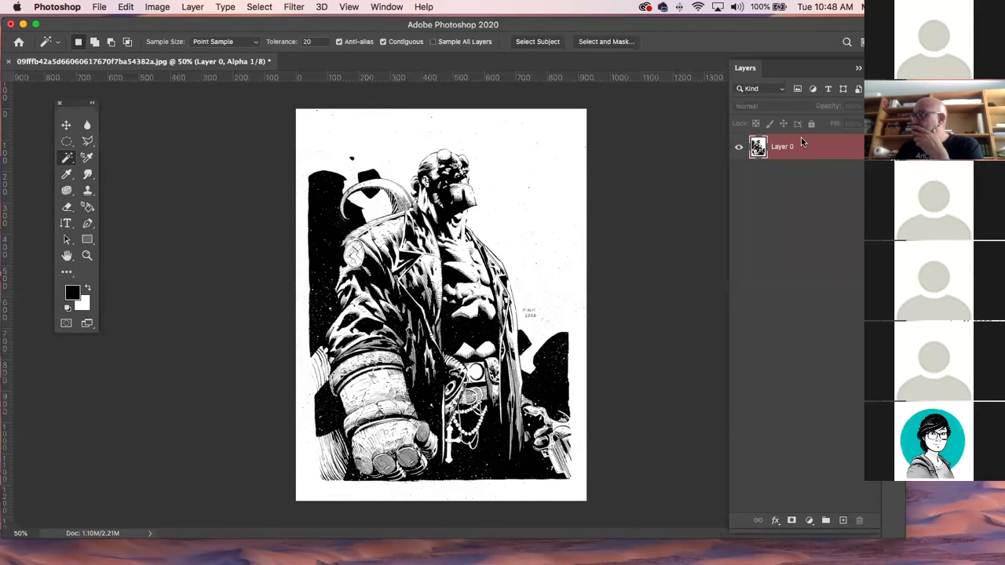
pyautogui.click(842, 521)
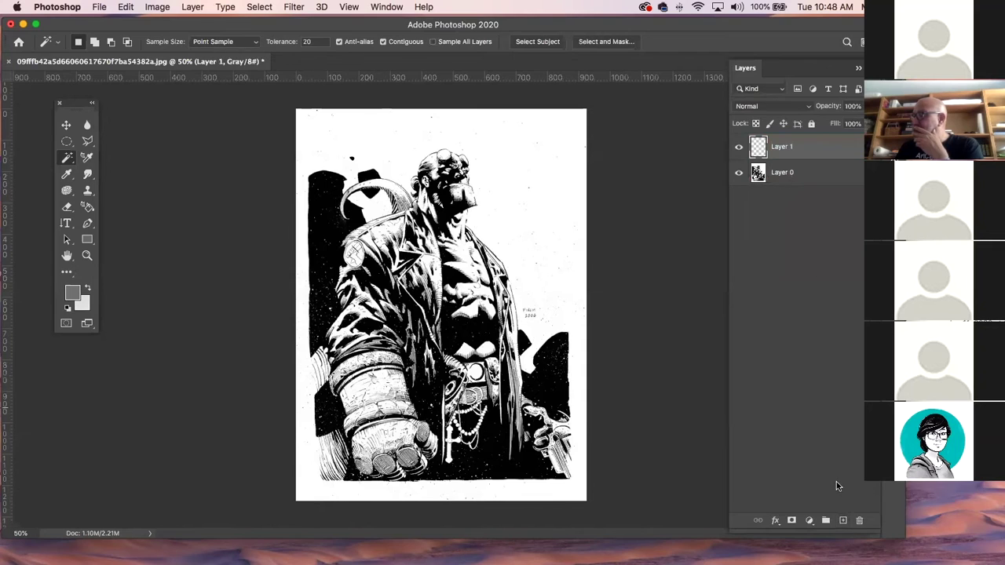
pyautogui.click(843, 520)
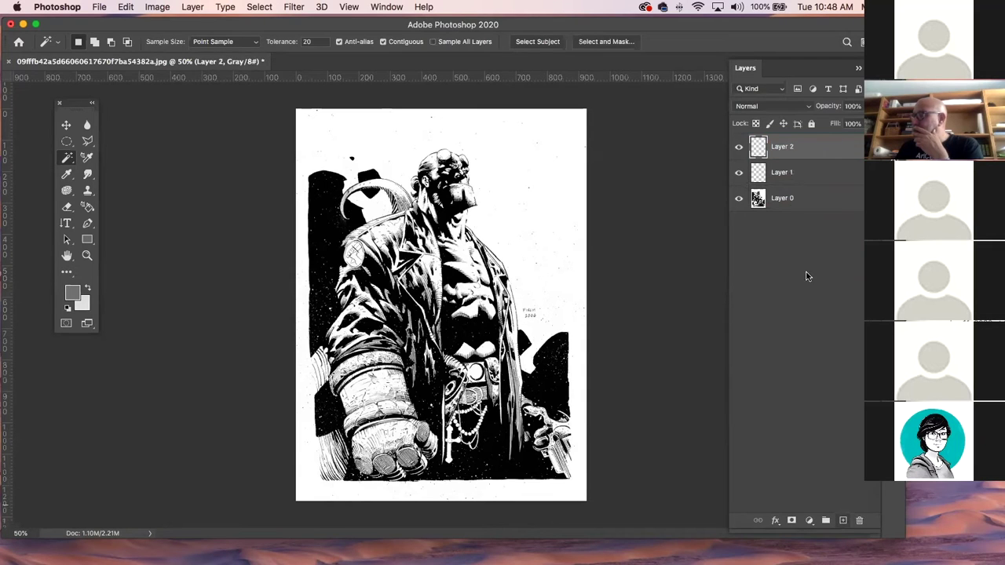
# Fill Layer 1 with the light grey colour, making that grey the foreground colour
pyautogui.click(812, 173)
pyautogui.press('super+BackSpace')
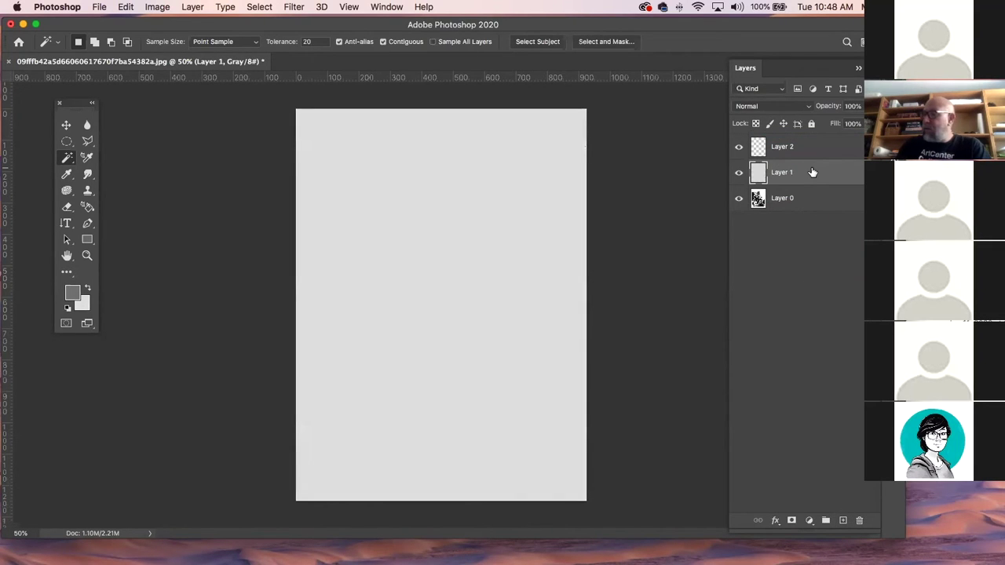
pyautogui.press('super+z')
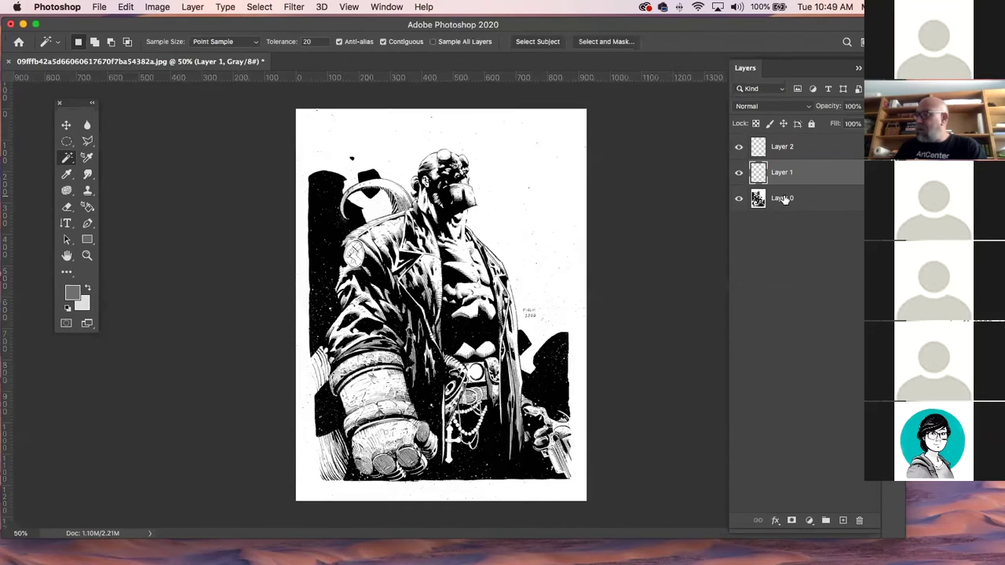
pyautogui.click(86, 289)
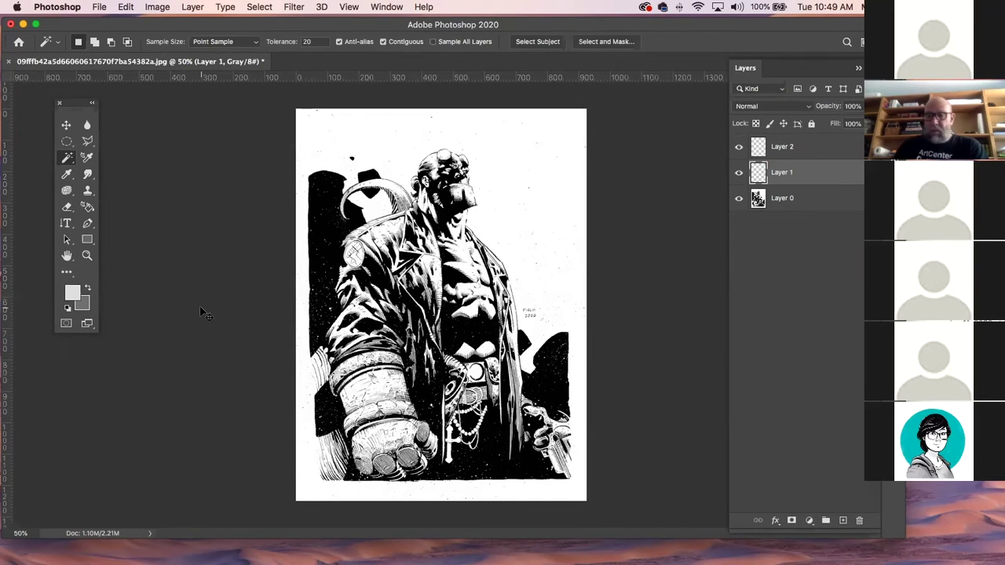
pyautogui.hotkey('alt', 'BackSpace')
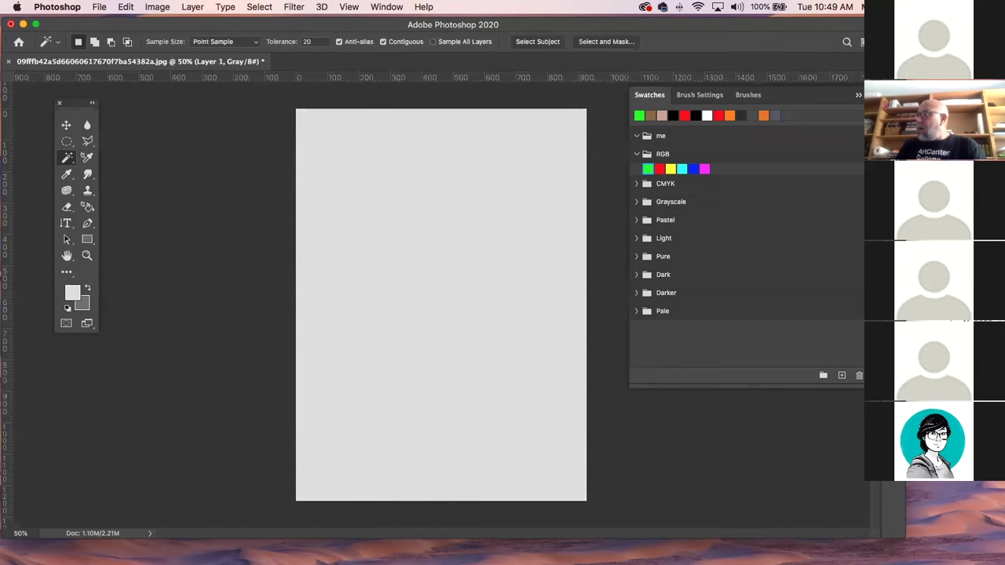
# With Layer 2 active, load the Alpha 1 channel as a new selection and invert it to target the ink areas
pyautogui.press('F7')
pyautogui.click(837, 150)
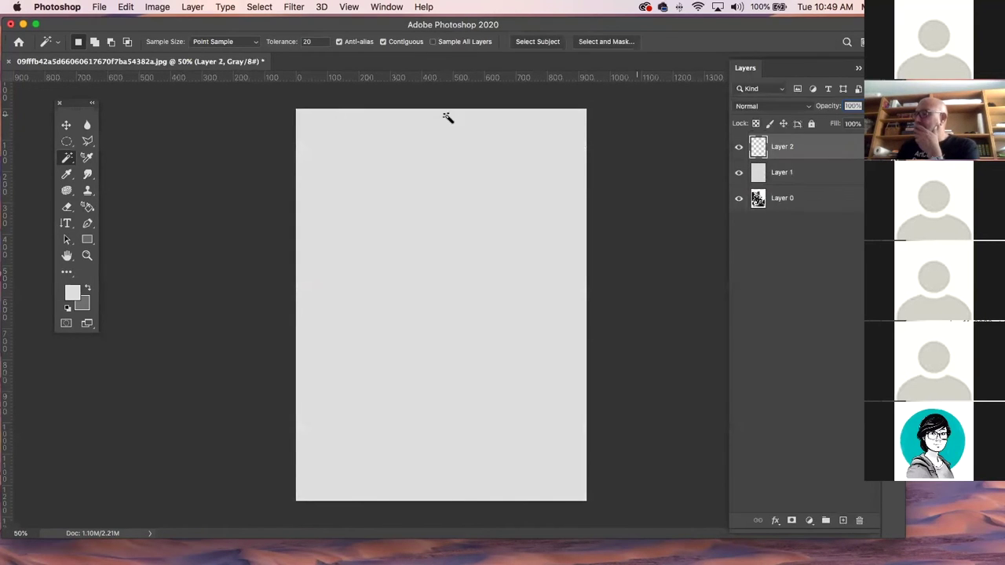
pyautogui.click(259, 7)
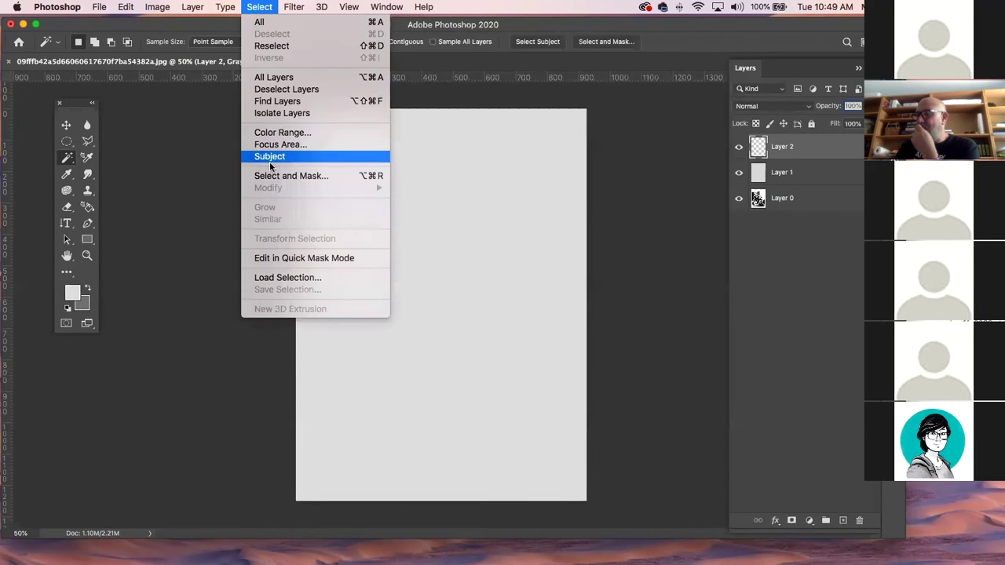
pyautogui.click(273, 278)
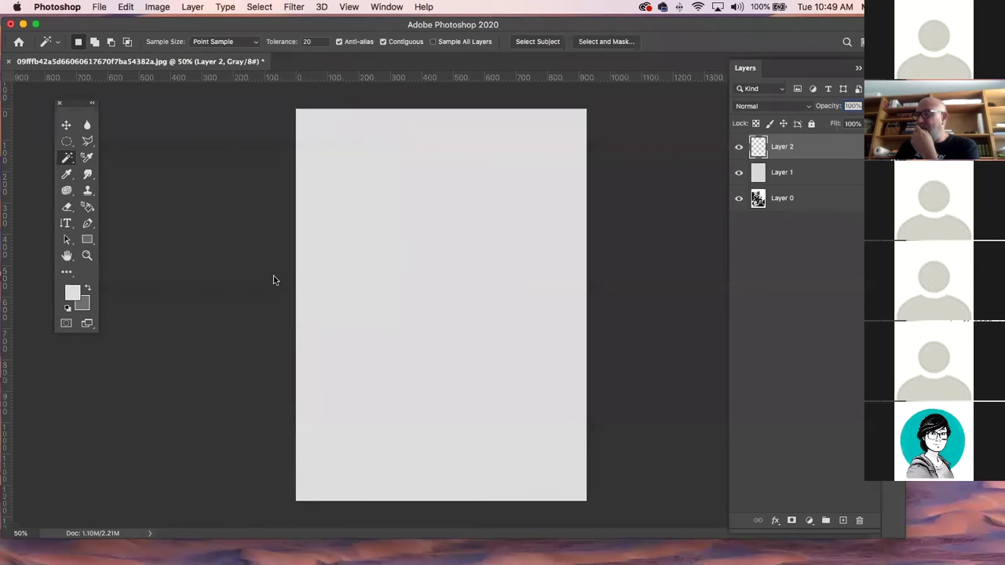
pyautogui.click(374, 205)
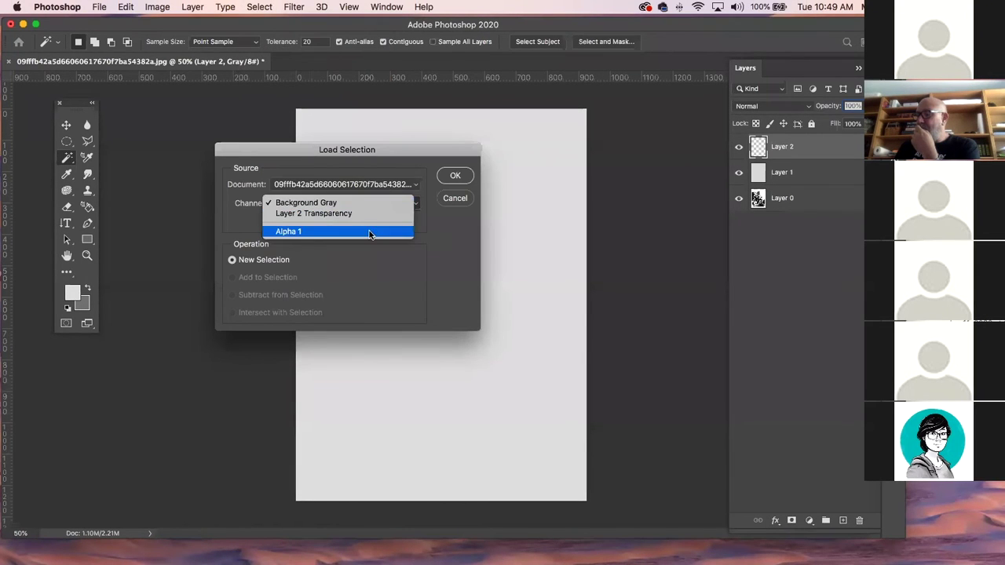
pyautogui.click(369, 232)
pyautogui.click(455, 175)
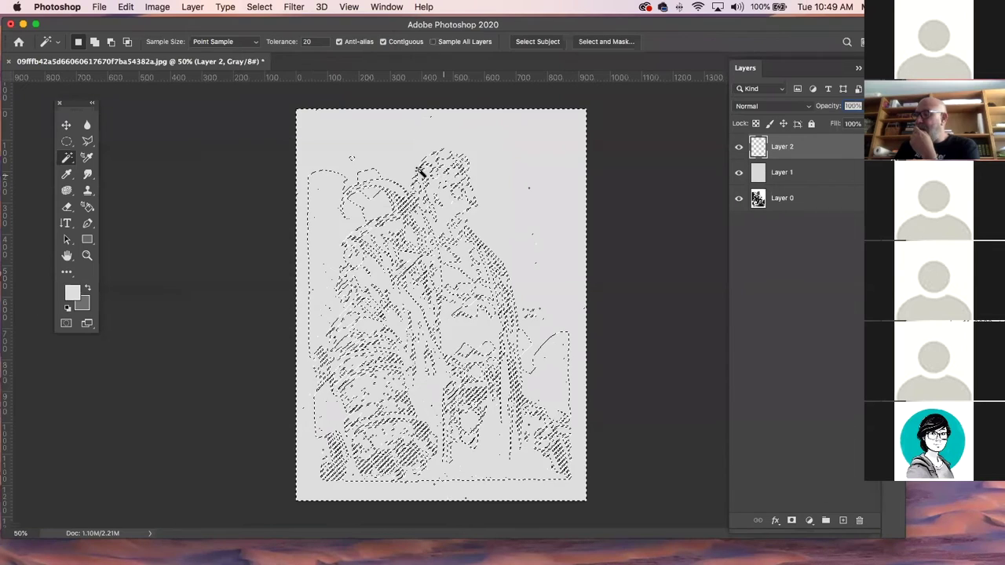
pyautogui.click(259, 8)
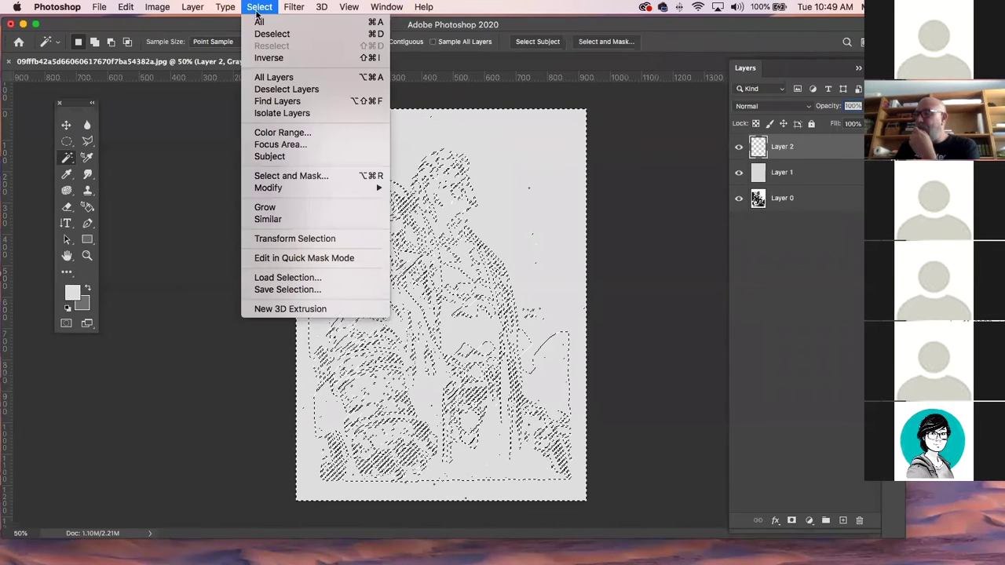
pyautogui.click(267, 58)
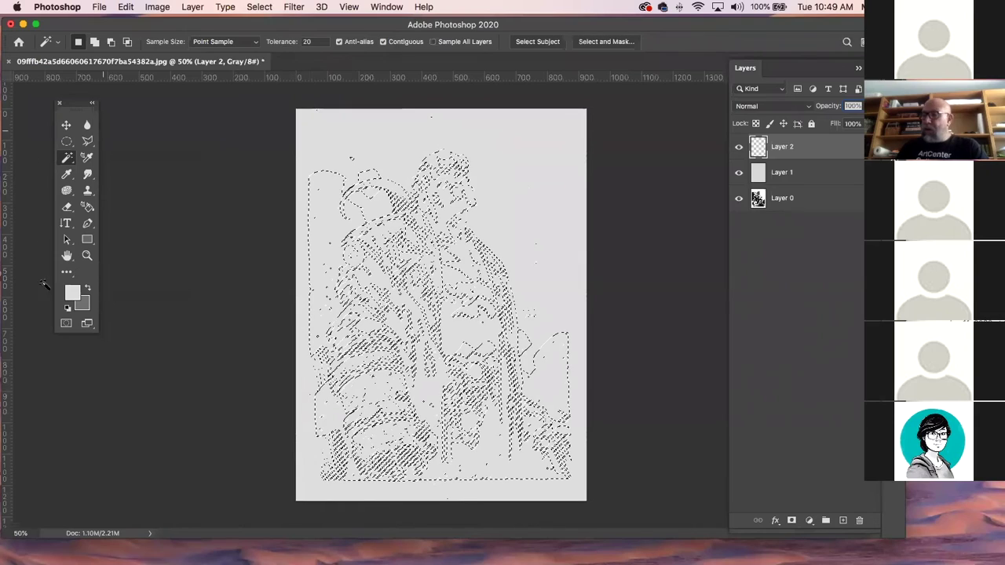
# Reset the colours to black and white, fill the ink selection on Layer 2 with black, and deselect
pyautogui.click(68, 308)
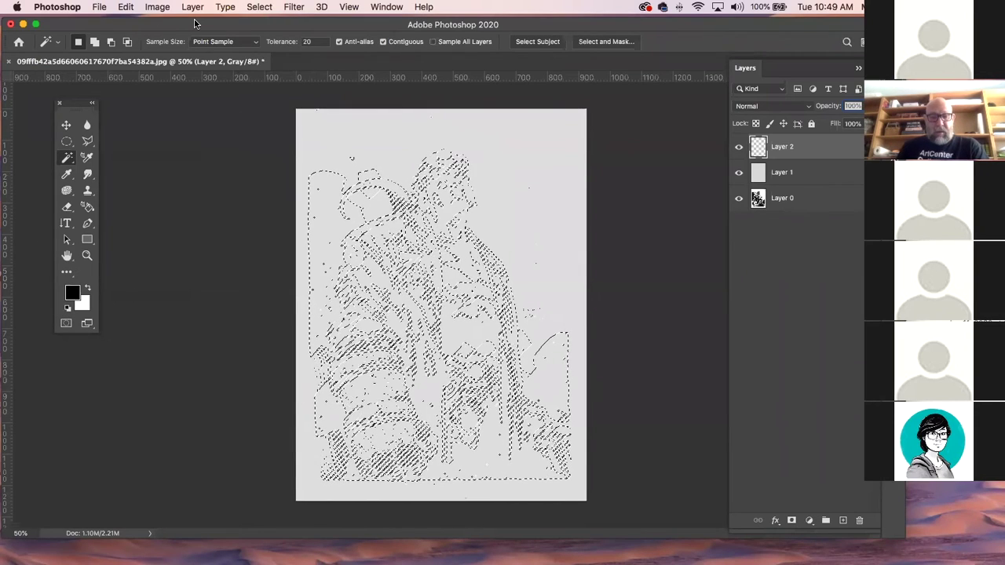
pyautogui.hotkey('alt', 'BackSpace')
pyautogui.press('super+d')
# Hide Layer 0 and Layer 1 and inspect the ink on Layer 2 against transparency
pyautogui.click(738, 199)
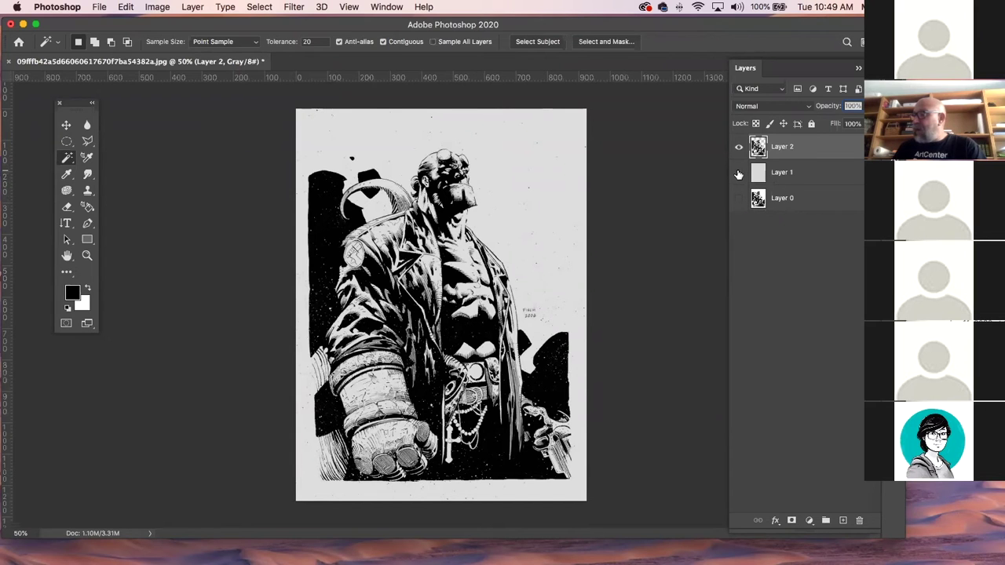
pyautogui.click(737, 174)
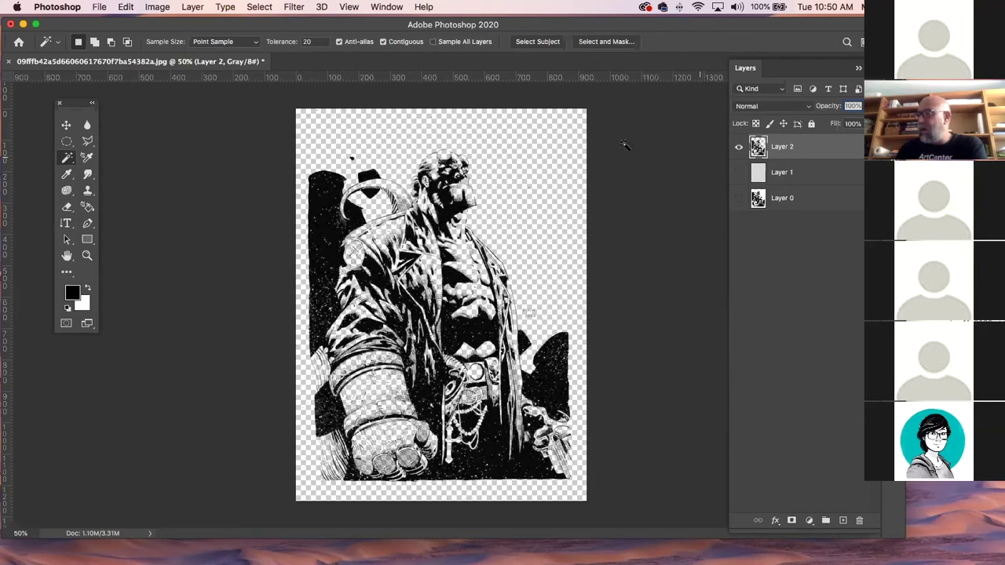
pyautogui.click(87, 255)
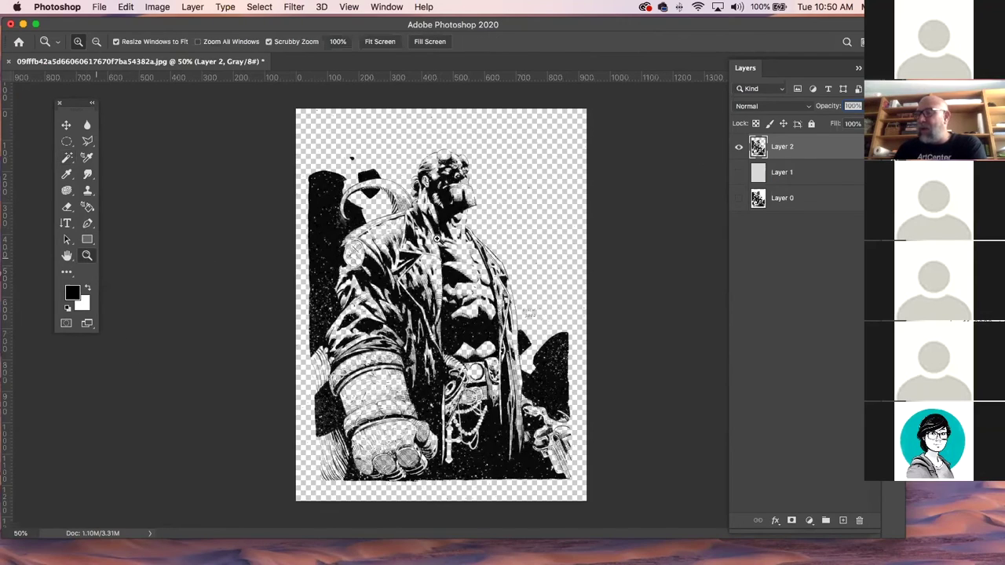
pyautogui.moveTo(471, 202); pyautogui.dragTo(493, 316)
pyautogui.scroll(-5, 722, 169)
pyautogui.hscroll(4, 723, 169)
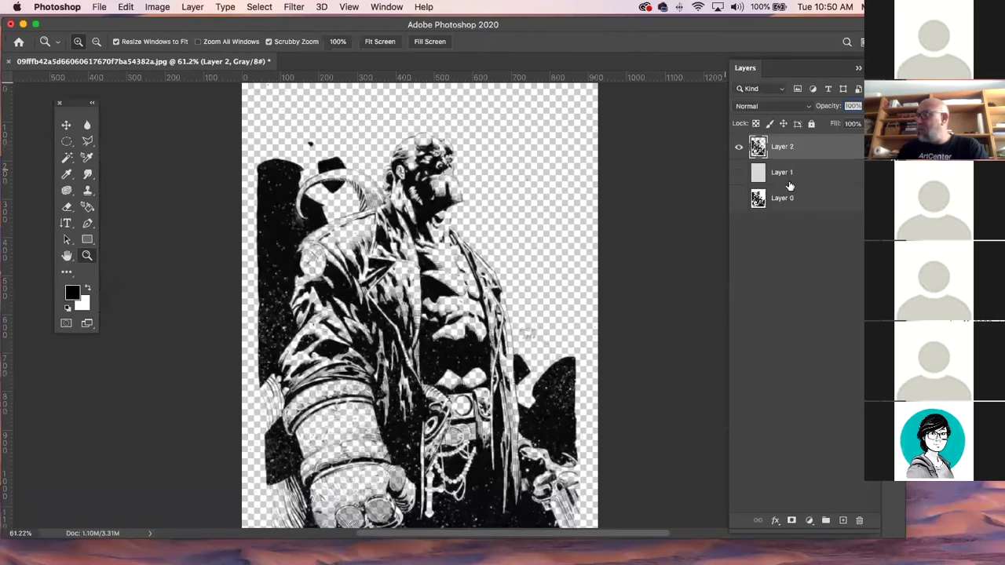
# Show Layer 1 behind the ink and fill it using the red RGB swatch
pyautogui.click(787, 175)
pyautogui.click(738, 175)
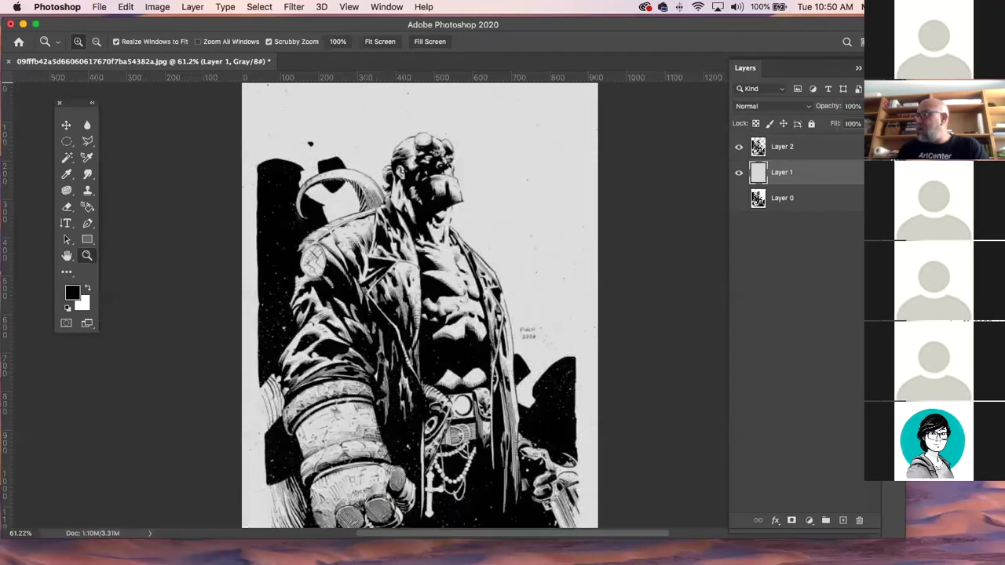
pyautogui.press('F6')
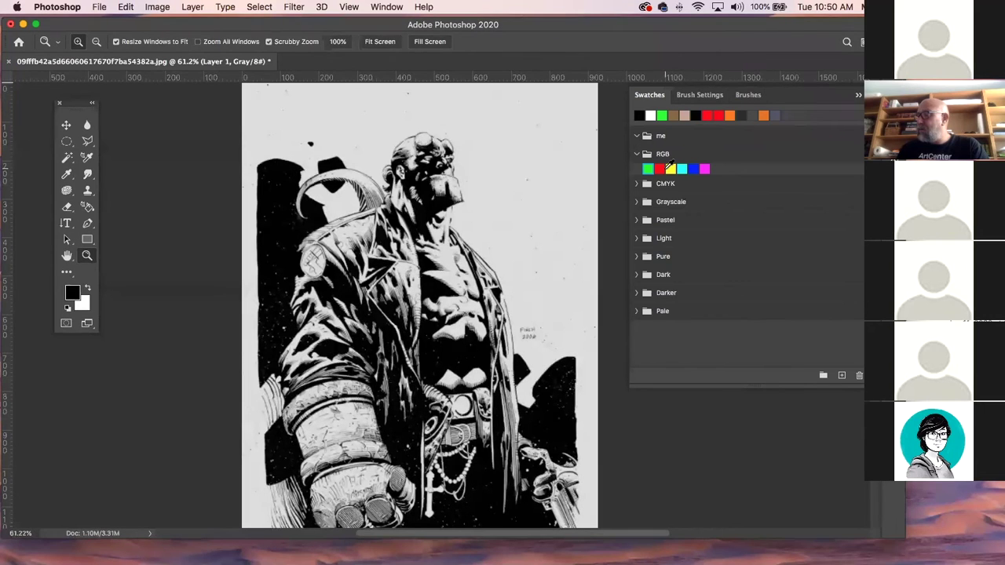
pyautogui.hotkey('alt', 'BackSpace')
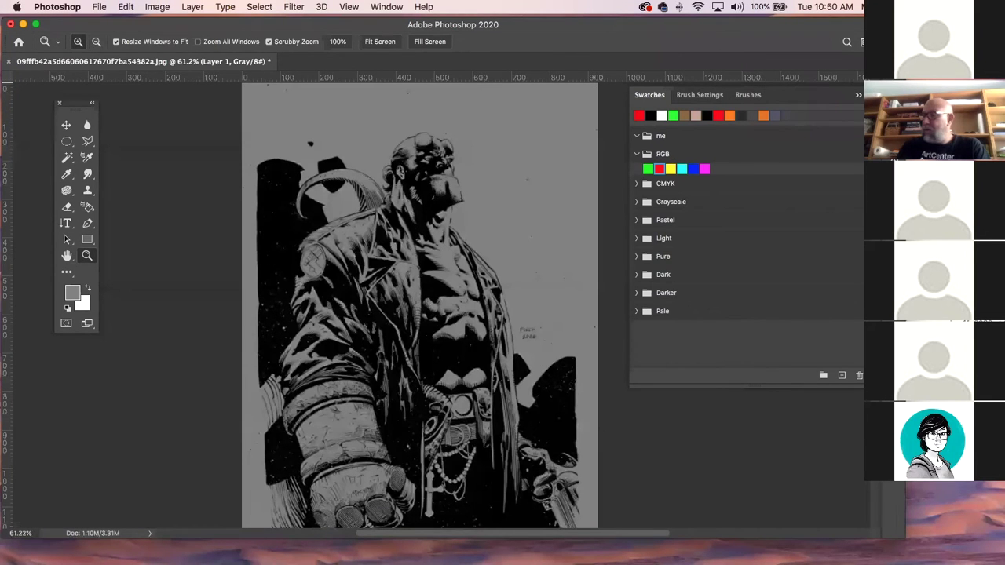
# Convert the image to RGB Color with its layers kept separate, then fill Layer 1 with red
pyautogui.click(159, 10)
pyautogui.moveTo(164, 22)
pyautogui.click(298, 70)
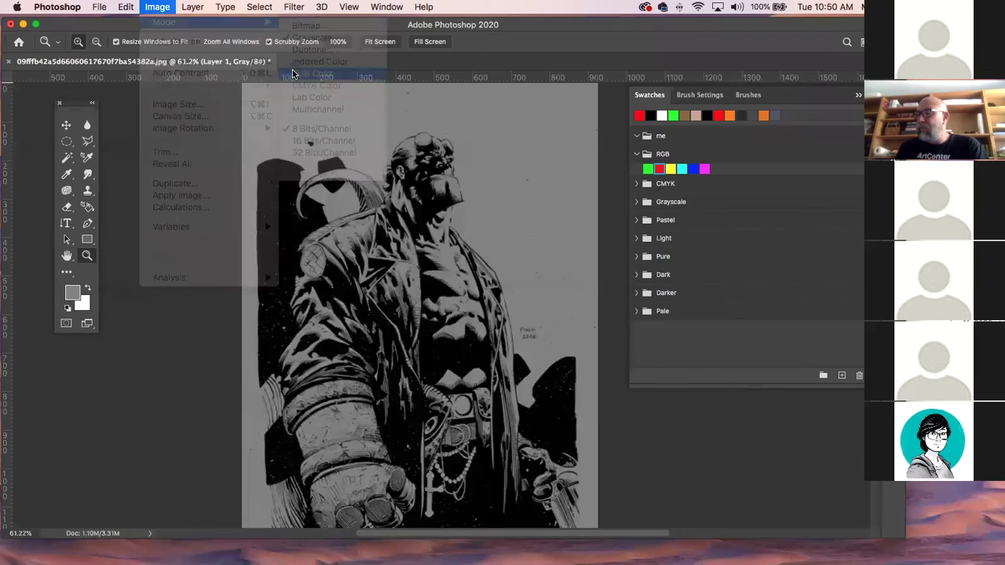
pyautogui.click(461, 208)
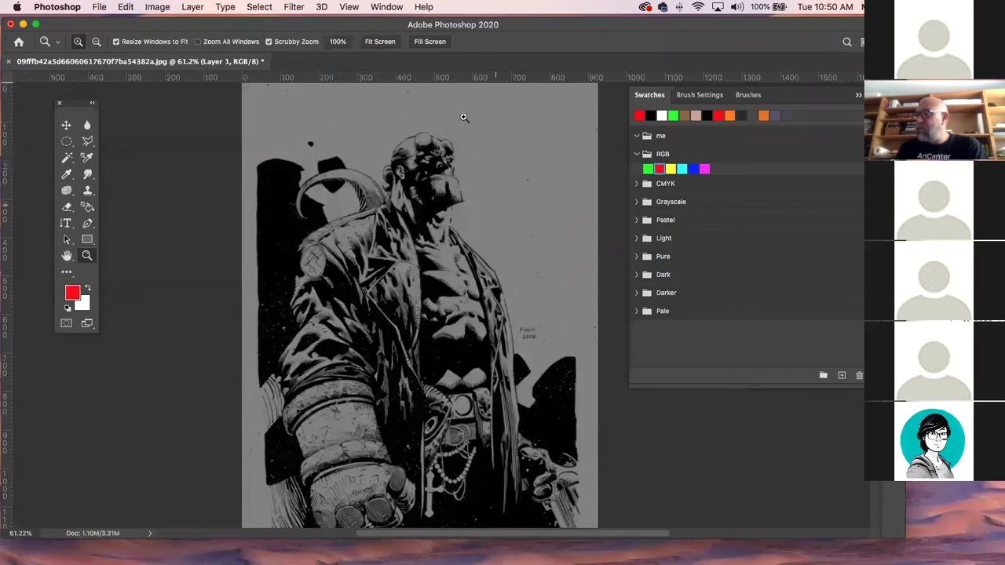
pyautogui.hotkey('alt', 'BackSpace')
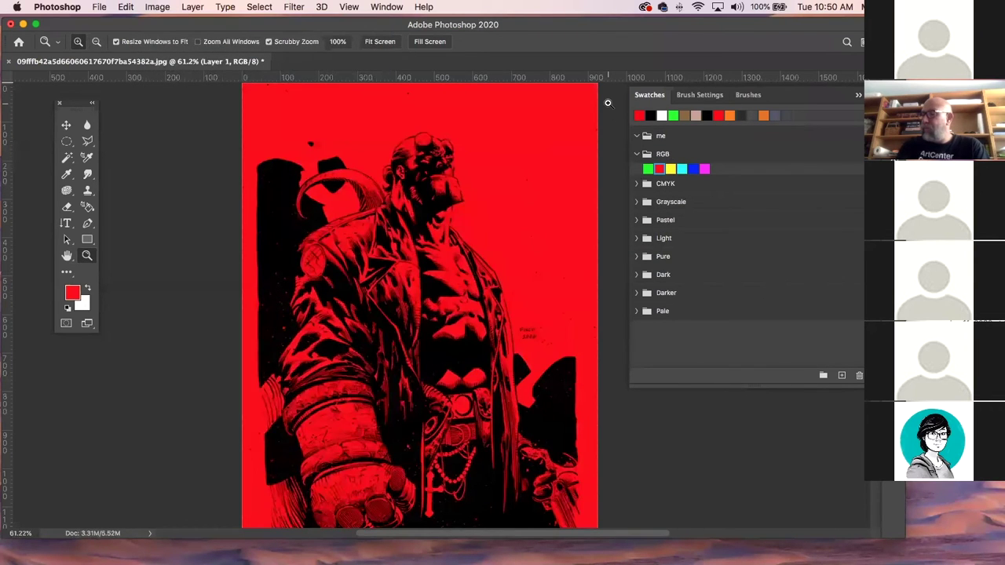
pyautogui.moveTo(422, 252); pyautogui.dragTo(403, 235)
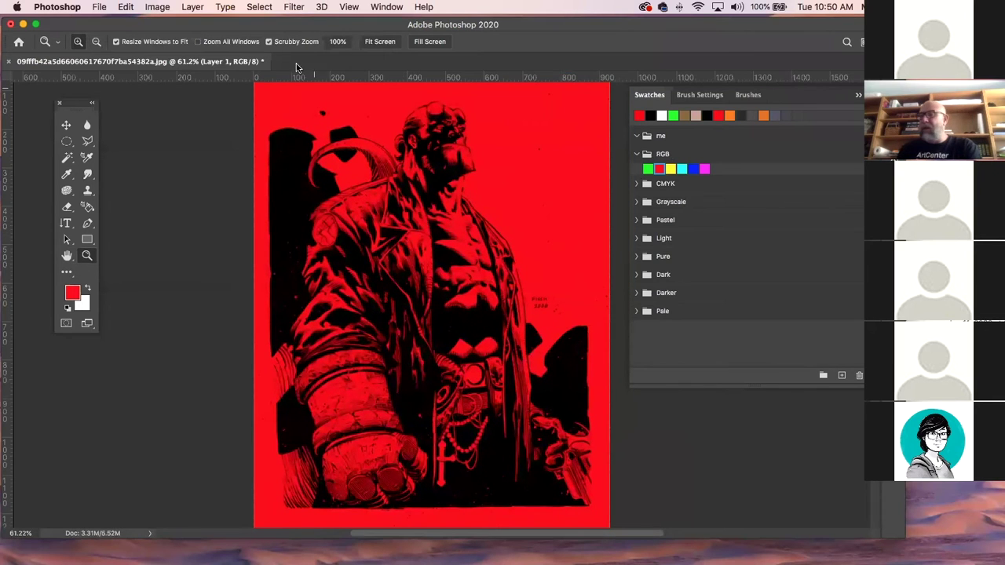
# Close the ink drawing without saving, then capture a tall region of the screen as a screenshot
pyautogui.click(8, 61)
pyautogui.click(454, 210)
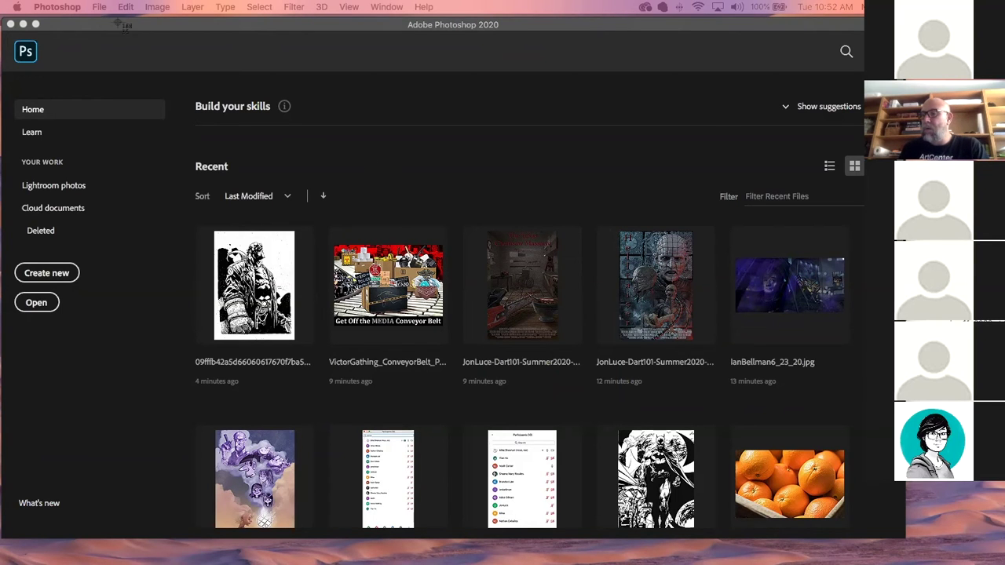
pyautogui.moveTo(92, 18); pyautogui.dragTo(383, 535)
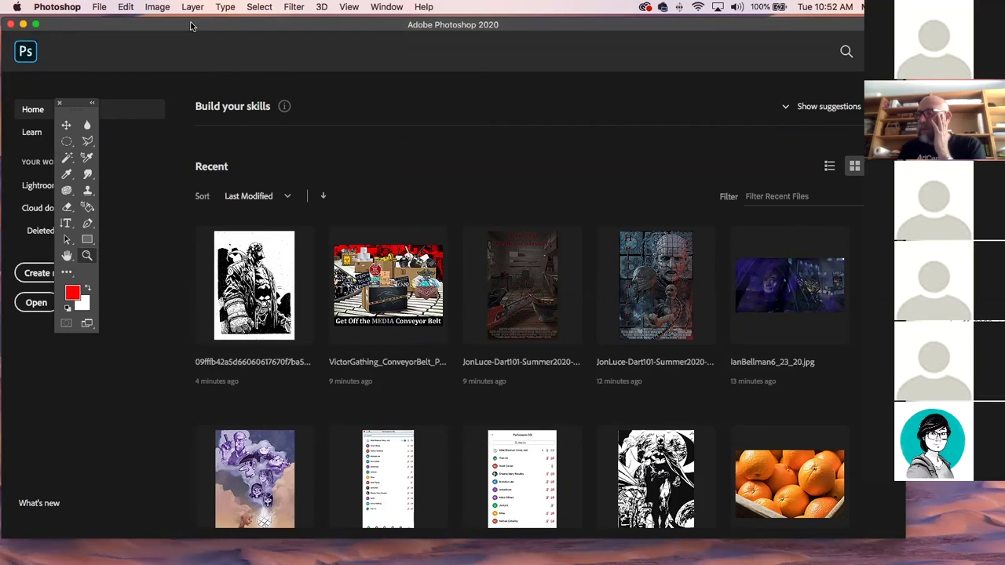
# Minimize the Photoshop window and close the ink drawings and Downloads folder windows to clear the desktop
pyautogui.click(23, 25)
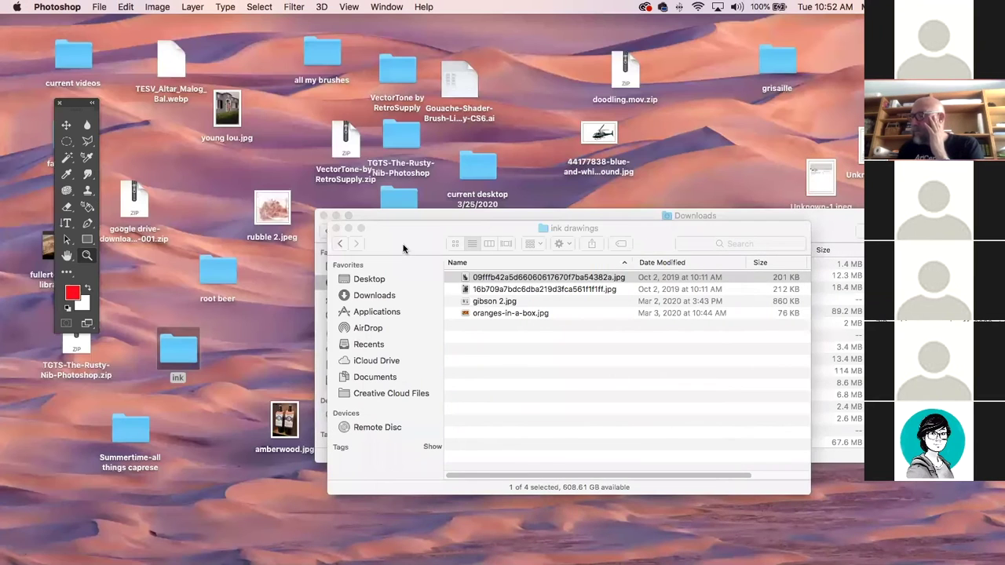
pyautogui.click(403, 248)
pyautogui.click(324, 227)
pyautogui.click(323, 215)
pyautogui.click(264, 198)
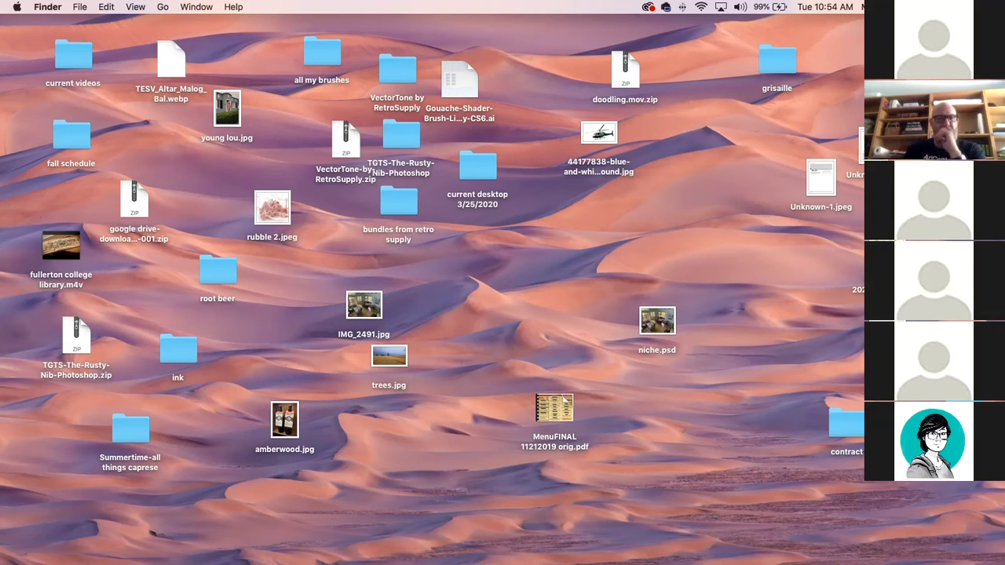
# Open trees.jpg from the desktop in Photoshop and convert its Background into the unlocked Layer 0
pyautogui.press('super+Tab')
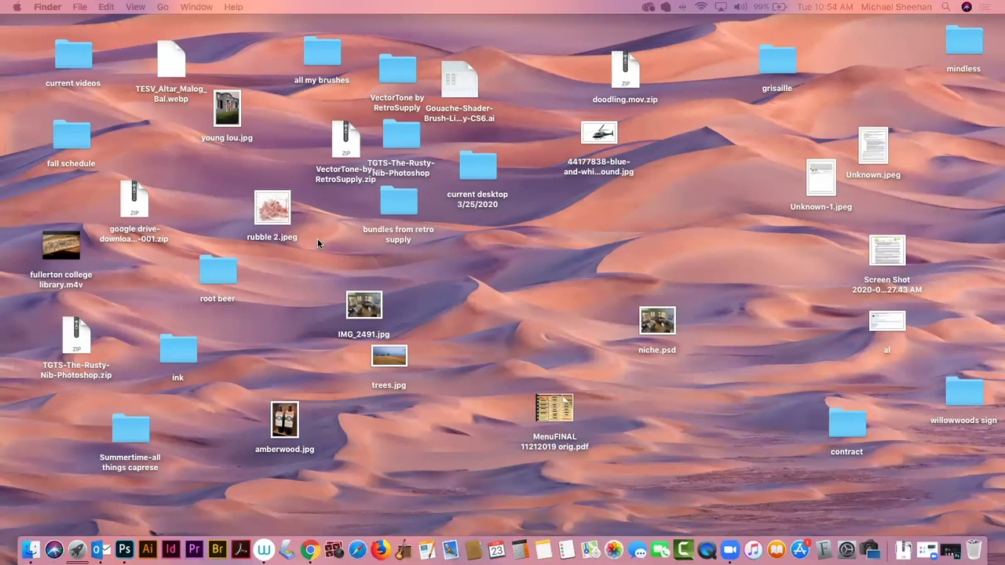
pyautogui.doubleClick(390, 357)
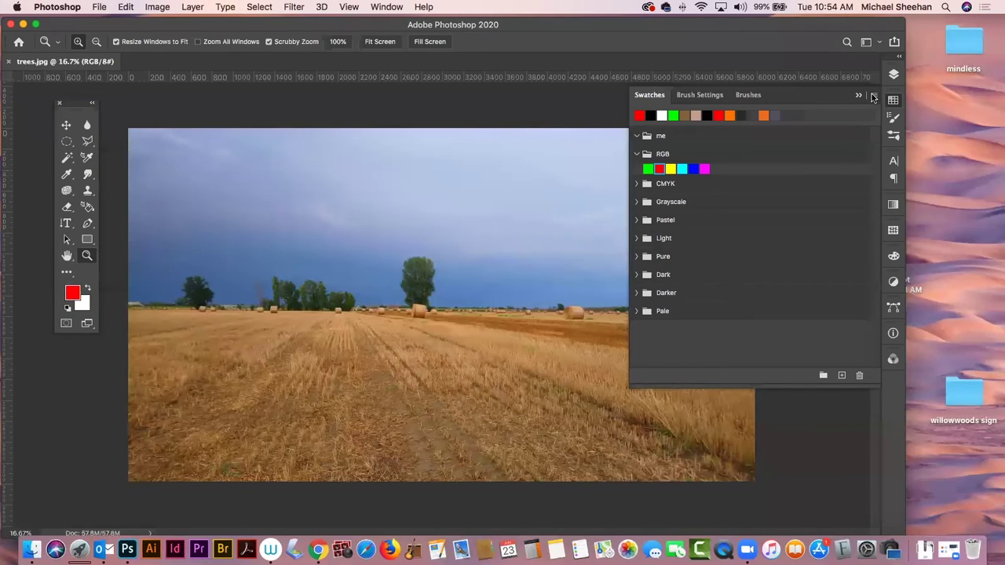
pyautogui.click(892, 74)
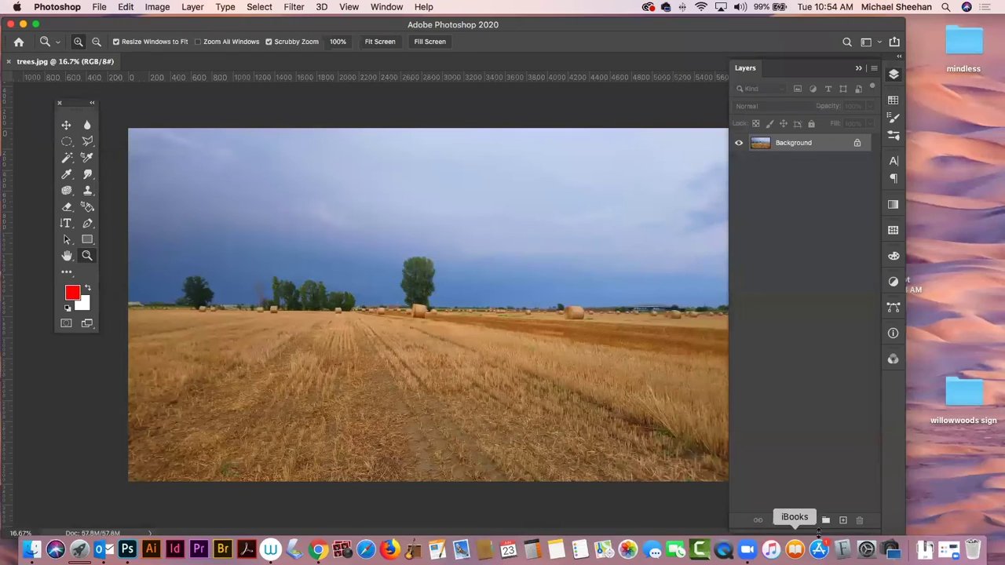
pyautogui.doubleClick(836, 145)
pyautogui.click(623, 156)
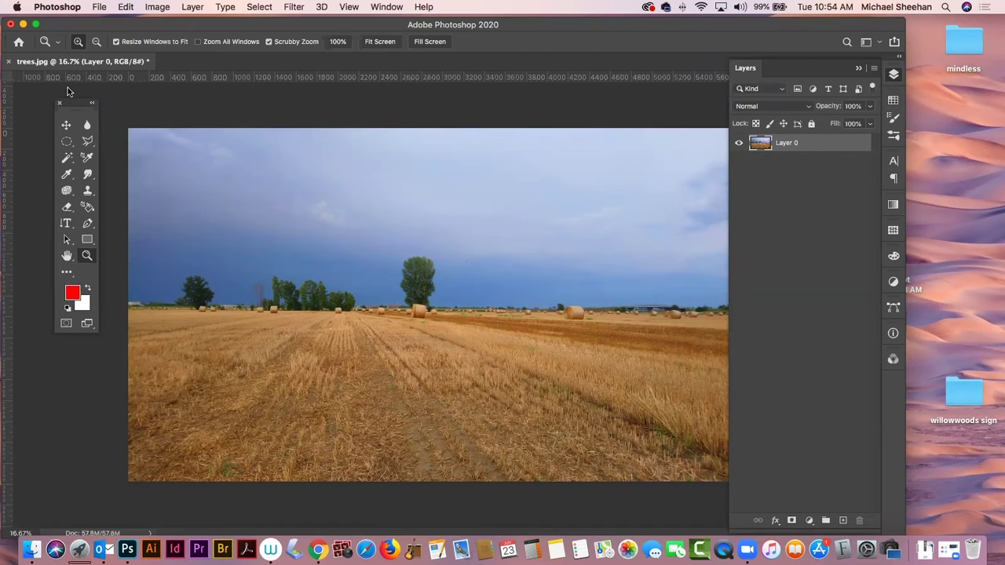
pyautogui.click(157, 7)
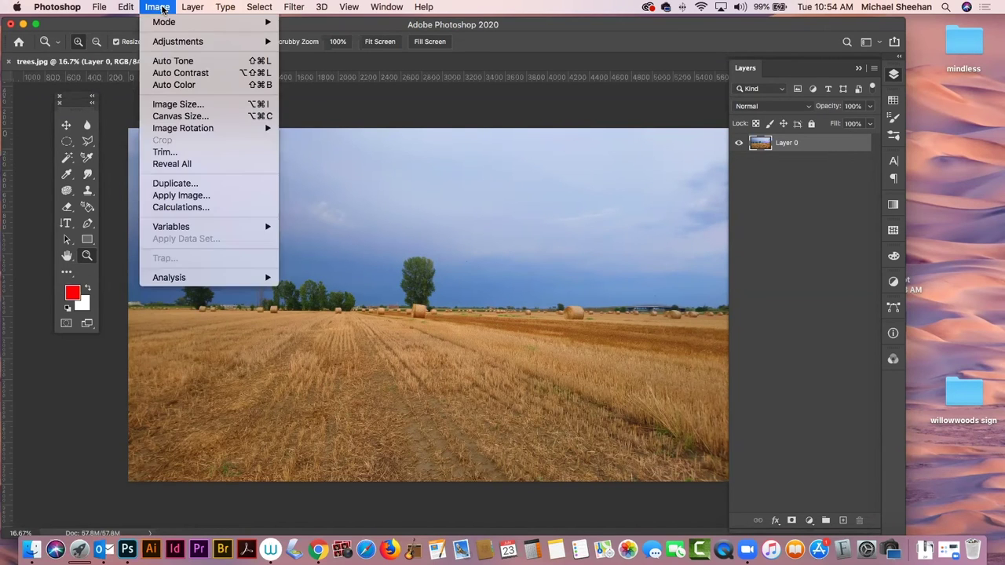
pyautogui.click(162, 8)
pyautogui.click(293, 7)
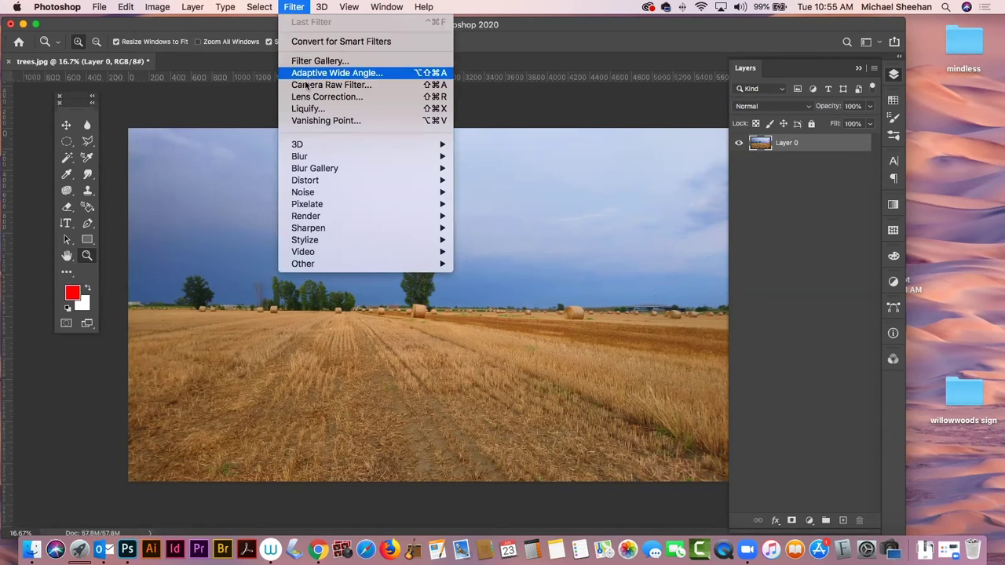
pyautogui.click(293, 7)
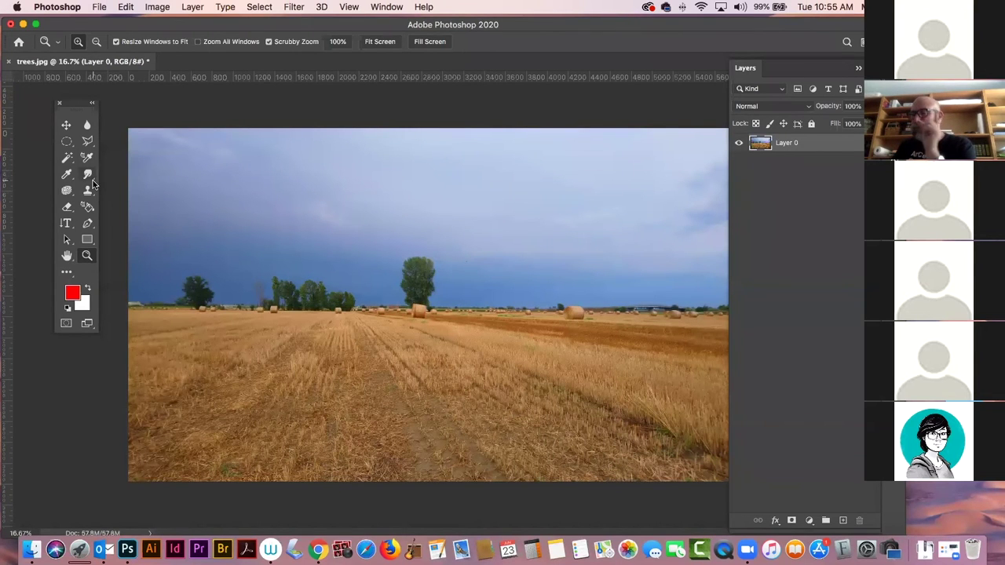
# Try a 50-300mm Zoom lens flare at 100% brightness in the upper-right sky directly on Layer 0, and undo it
pyautogui.click(303, 7)
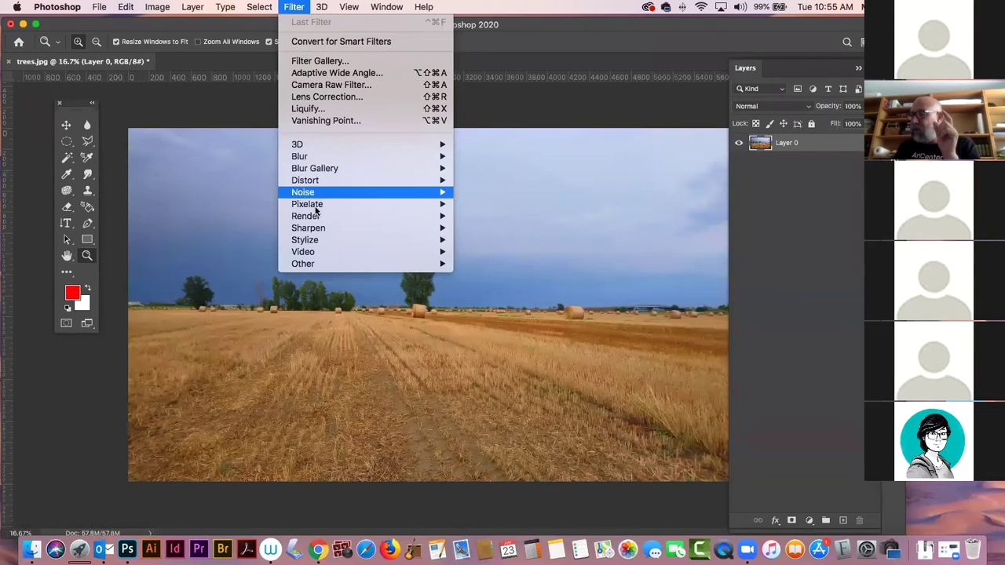
pyautogui.moveTo(313, 216)
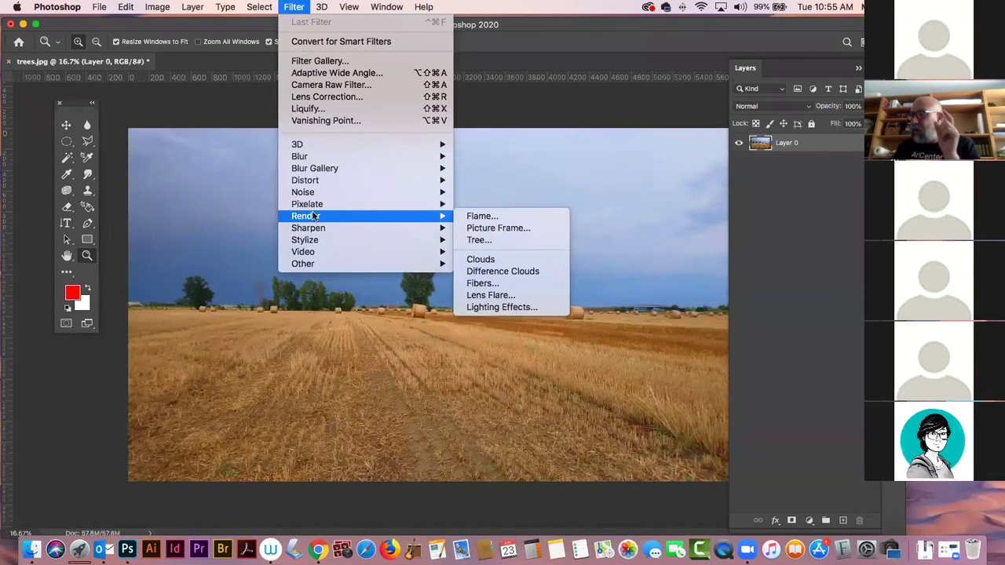
pyautogui.click(514, 294)
pyautogui.moveTo(106, 118); pyautogui.dragTo(170, 104)
pyautogui.click(43, 274)
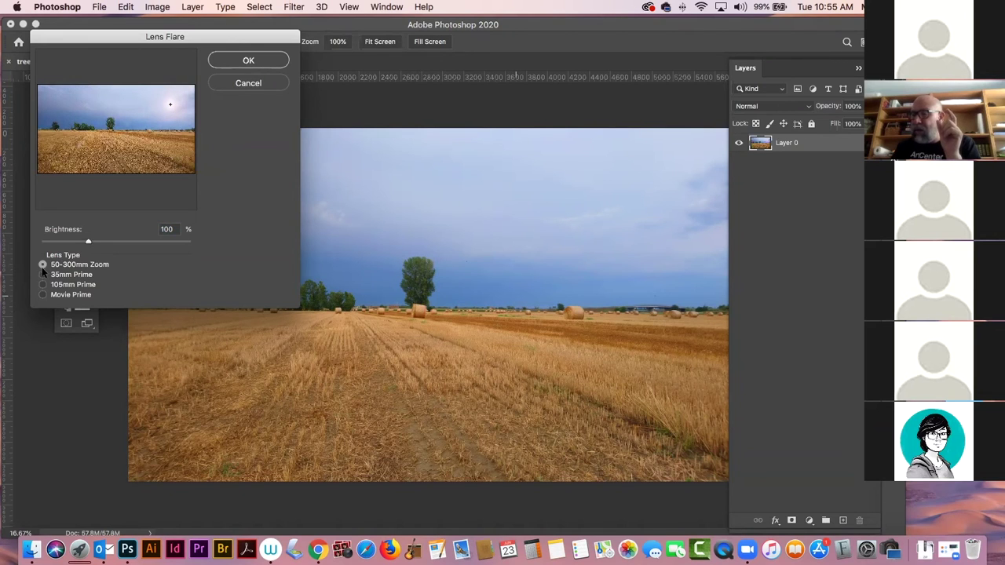
pyautogui.click(42, 284)
pyautogui.click(43, 265)
pyautogui.click(248, 61)
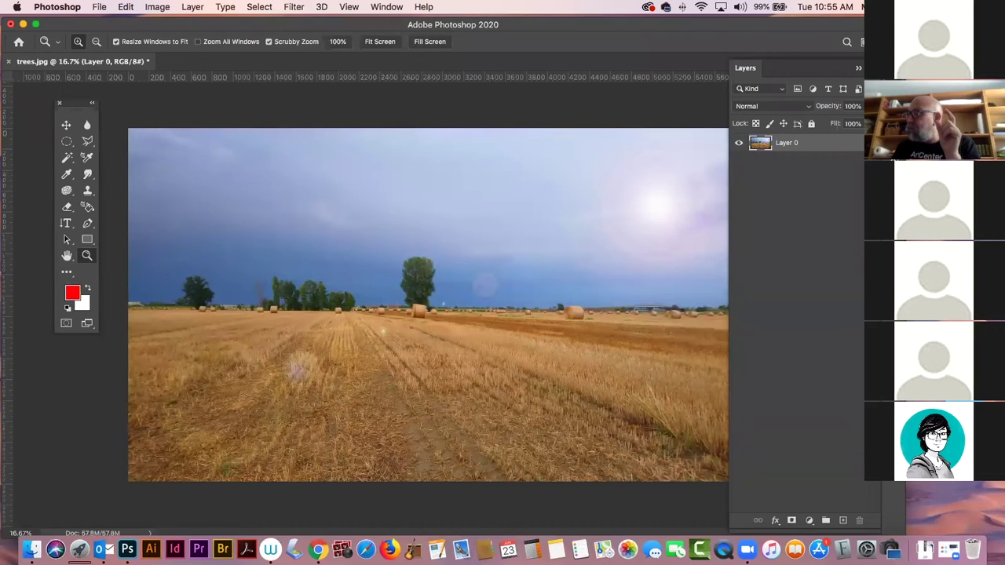
pyautogui.hotkey('shift', 'Tab')
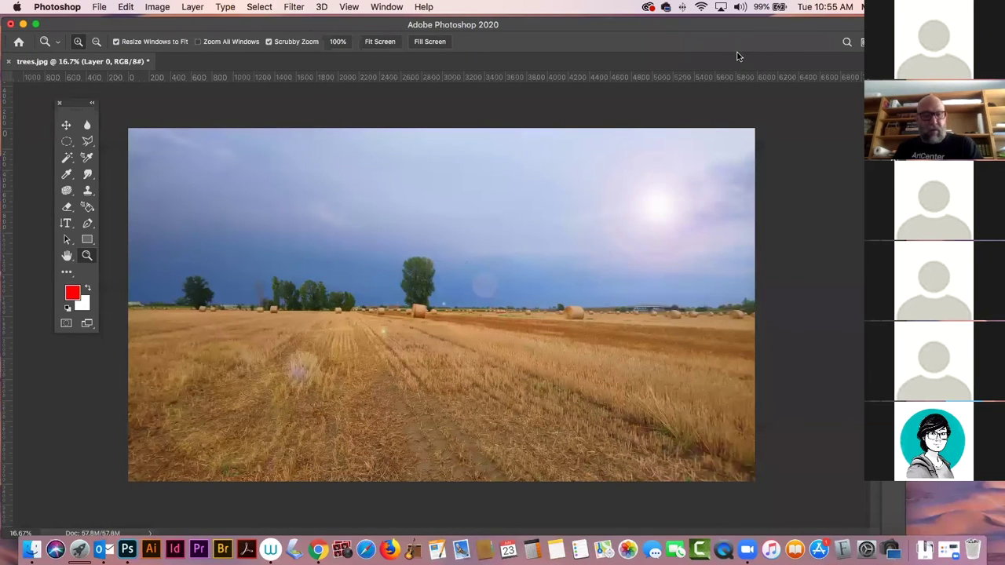
pyautogui.press('super+z')
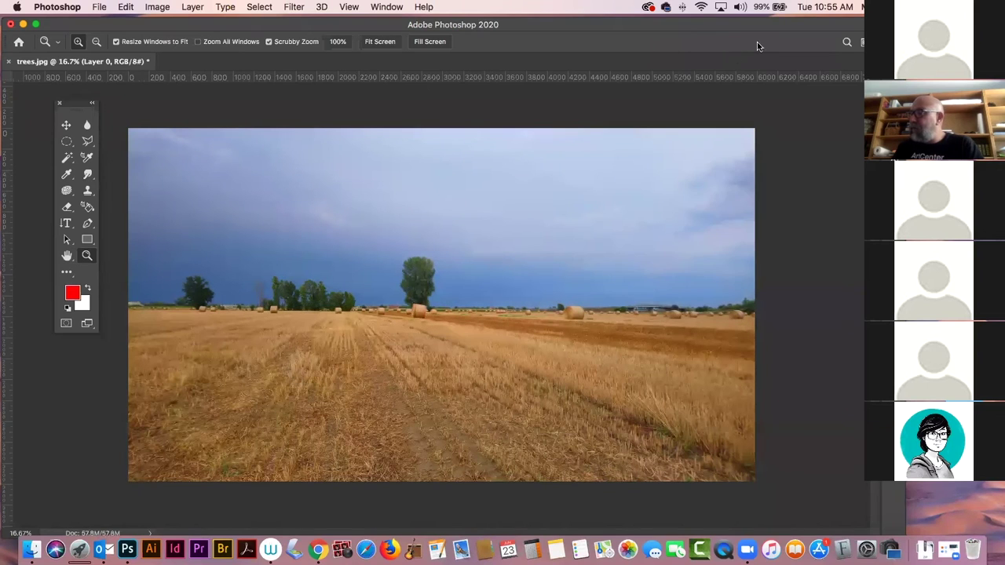
# Add a new layer above Layer 0, reset the colours to black and white, and fill the layer with black
pyautogui.press('F7')
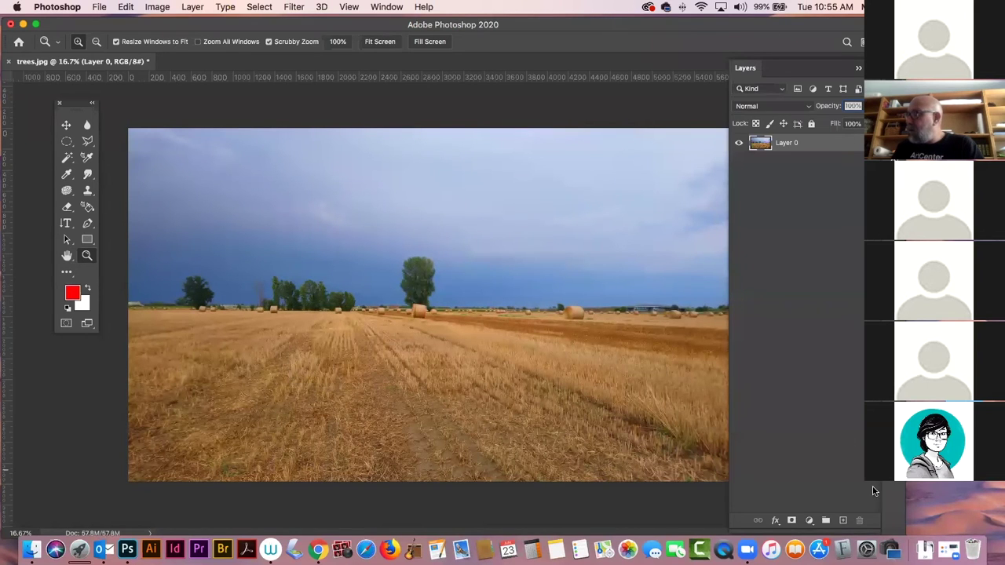
pyautogui.click(842, 521)
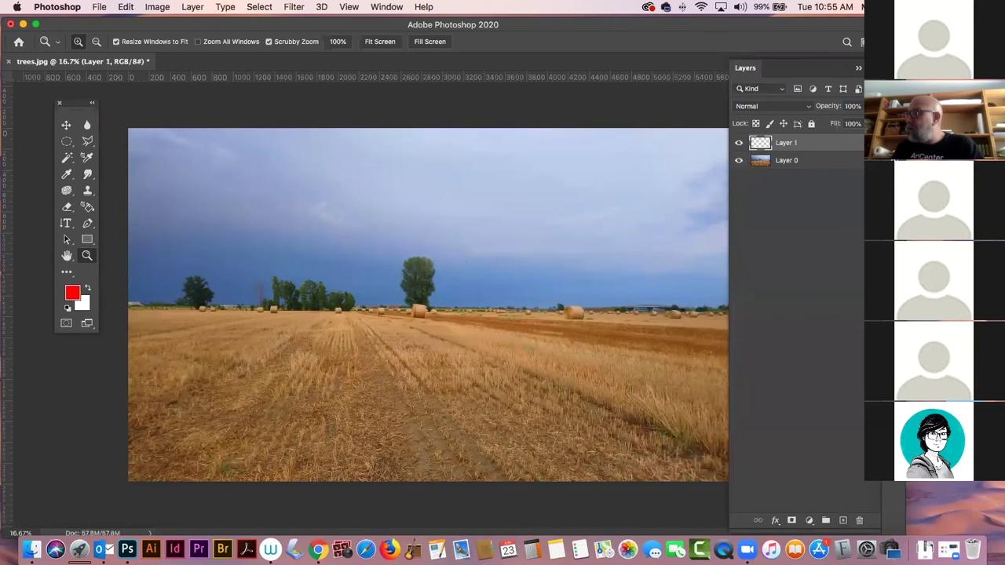
pyautogui.press('F7')
pyautogui.press('F6')
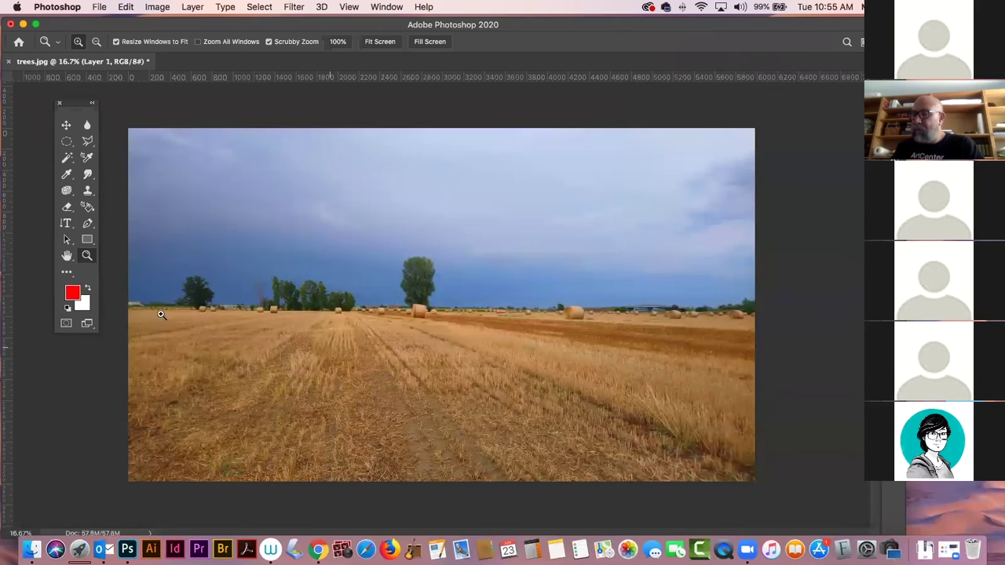
pyautogui.click(67, 307)
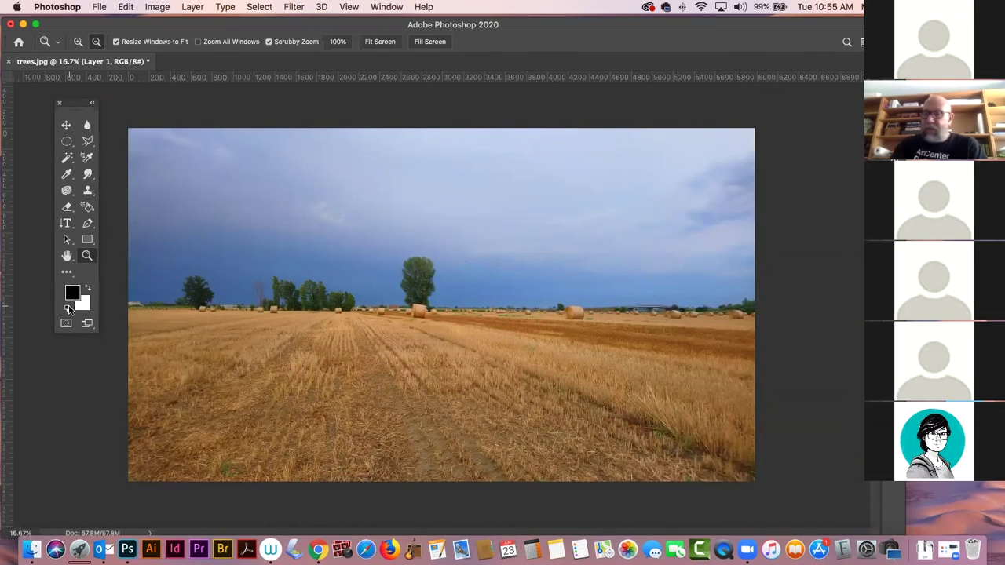
pyautogui.hotkey('alt', 'BackSpace')
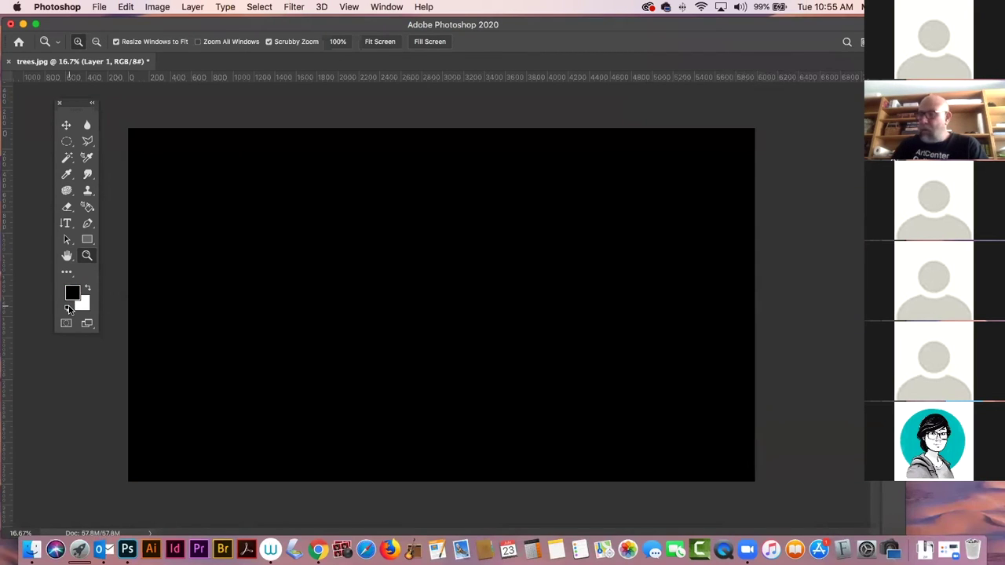
# Reapply the Lens Flare filter to the black Layer 1 and set its blending mode to Screen
pyautogui.click(293, 7)
pyautogui.click(298, 24)
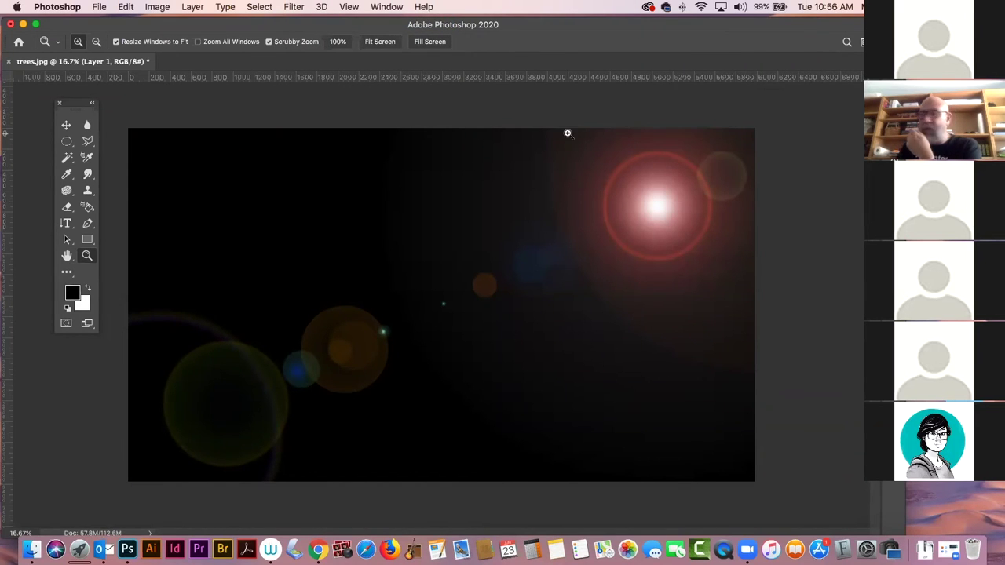
pyautogui.press('F7')
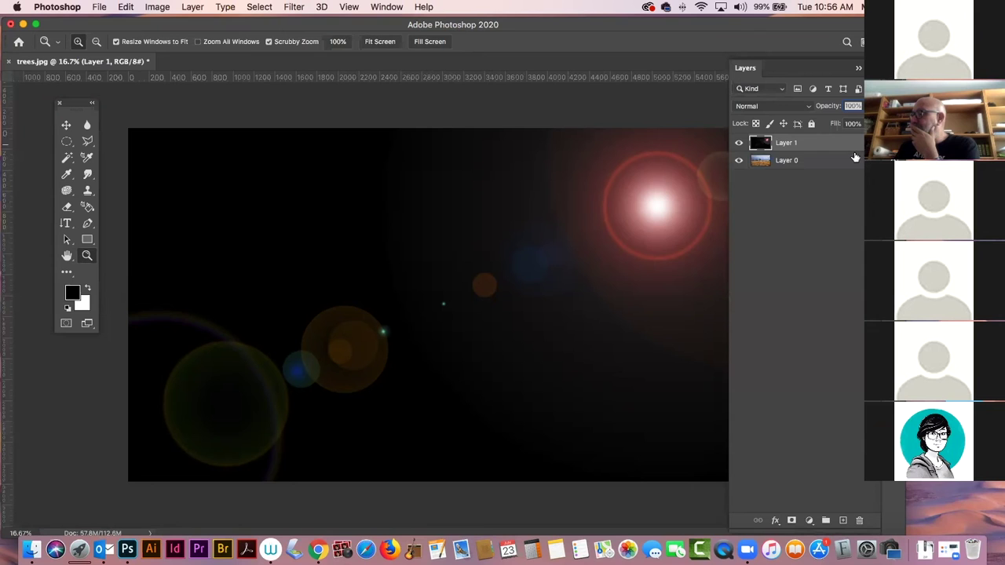
pyautogui.click(772, 109)
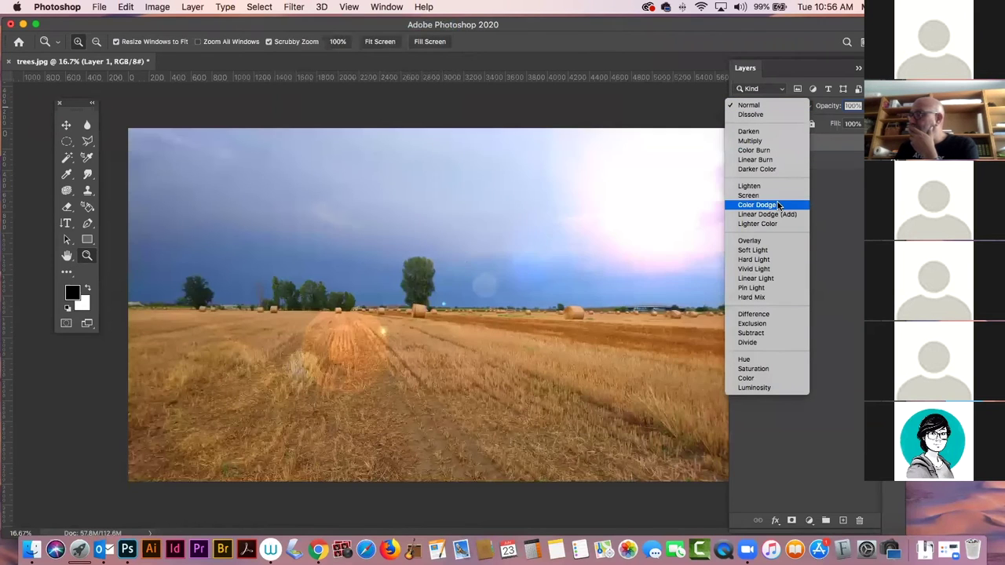
pyautogui.click(775, 195)
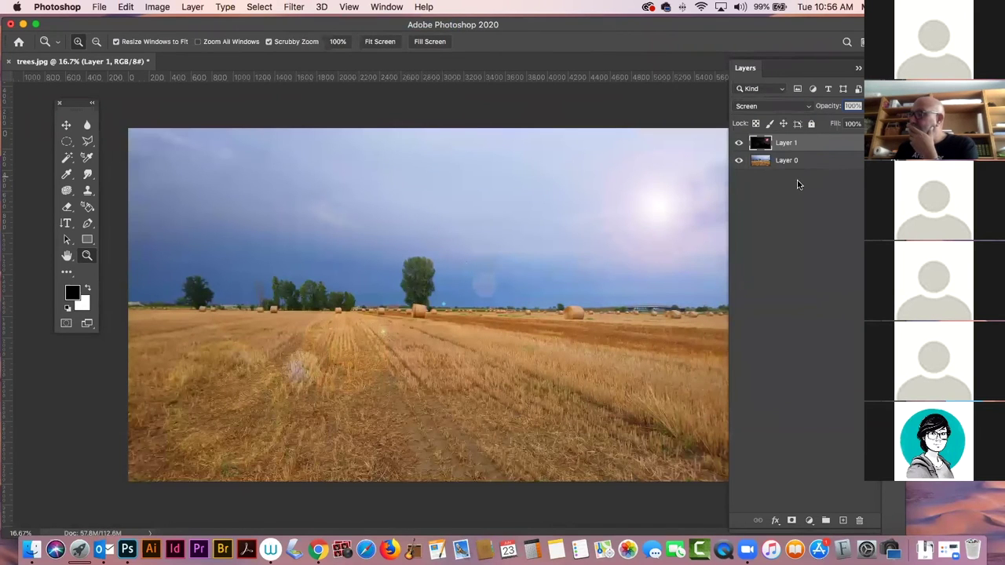
# Toggle Layer 1's visibility to compare the field photo with and without the flare, and select Layer 0
pyautogui.click(738, 144)
pyautogui.click(739, 144)
pyautogui.click(738, 143)
pyautogui.click(738, 144)
pyautogui.click(812, 164)
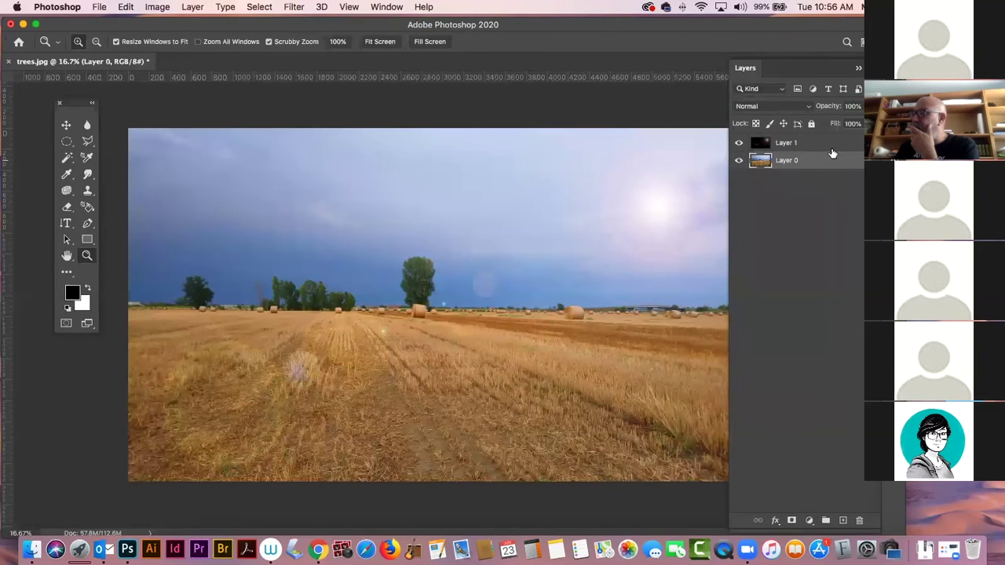
pyautogui.press('F7')
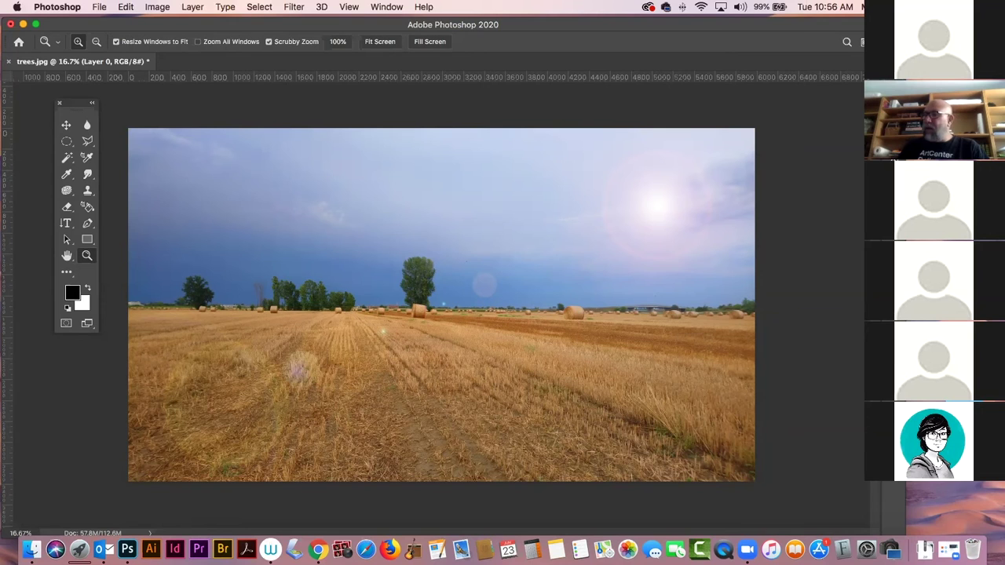
# Select the flare layer on the canvas with the Move tool, test shifting it slightly down and to the left, and undo the shift
pyautogui.click(296, 8)
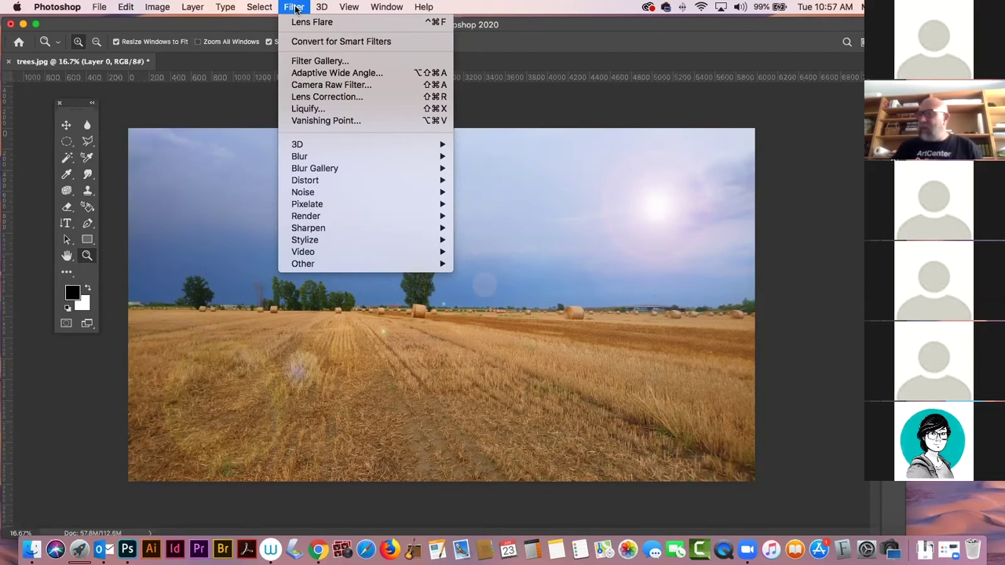
pyautogui.click(295, 8)
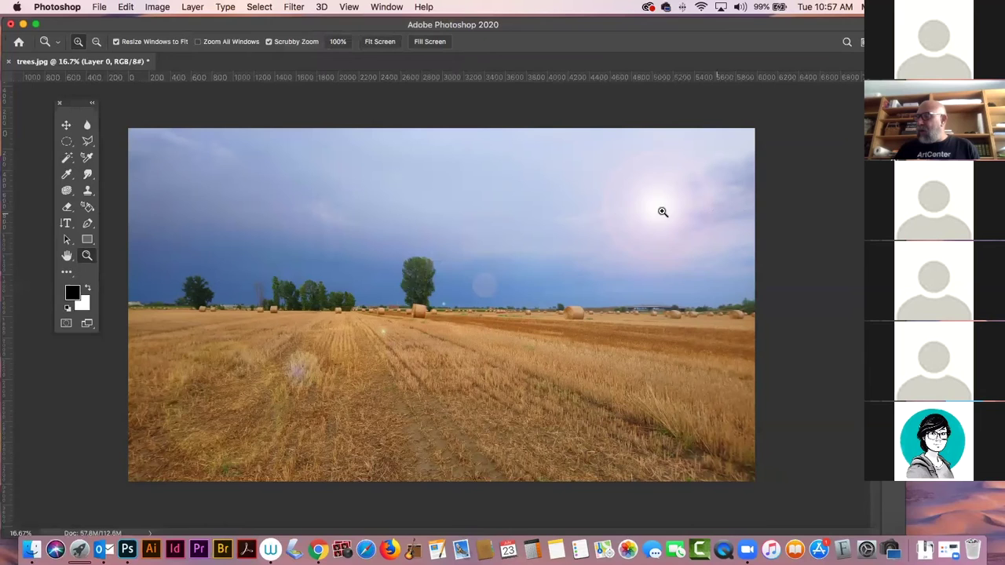
pyautogui.click(67, 127)
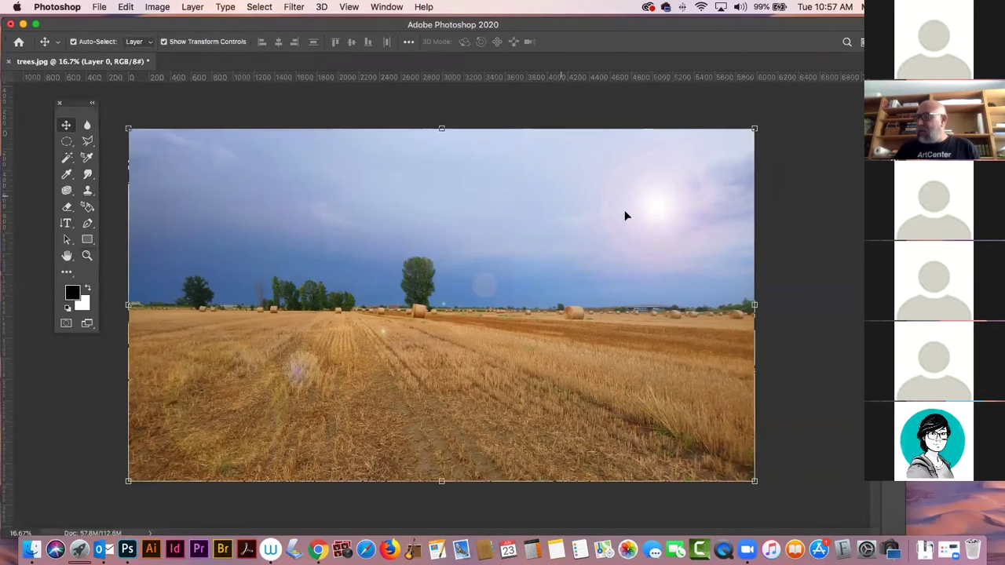
pyautogui.moveTo(651, 222); pyautogui.dragTo(633, 241)
pyautogui.press('super+z')
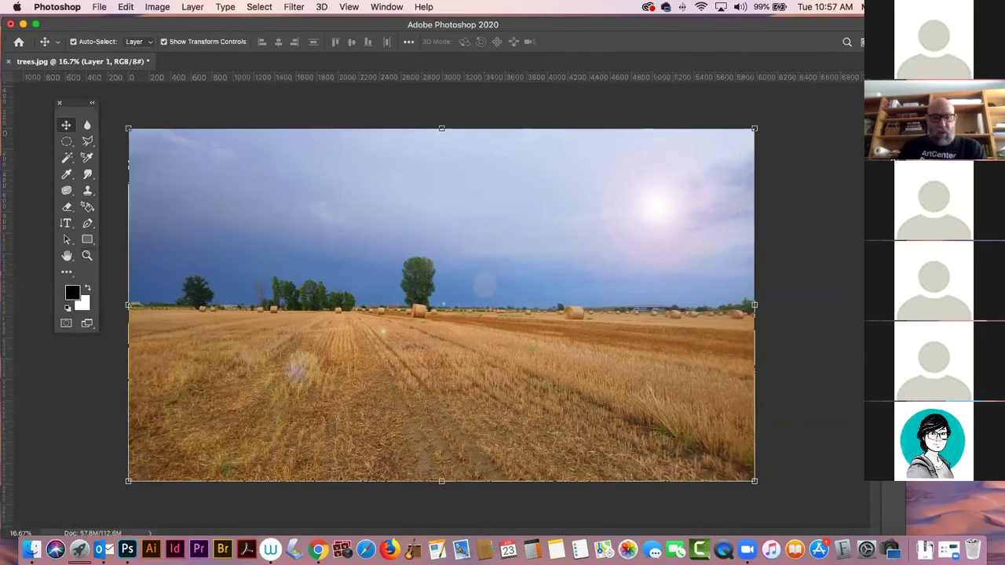
# Recolour the flare on Layer 1 using Hue/Saturation with Hue +74 and Saturation -20
pyautogui.press('super+u')
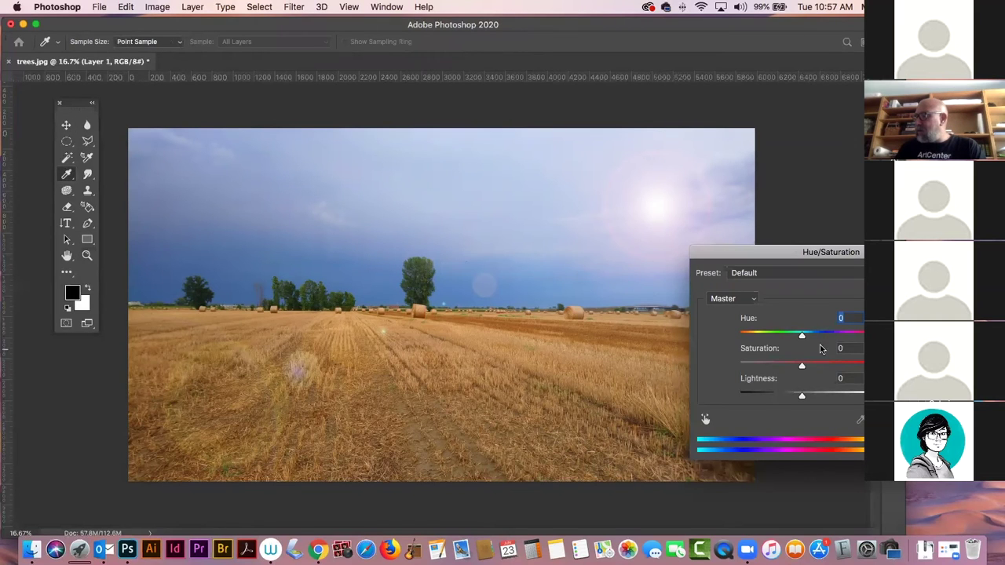
pyautogui.moveTo(801, 366); pyautogui.dragTo(837, 338)
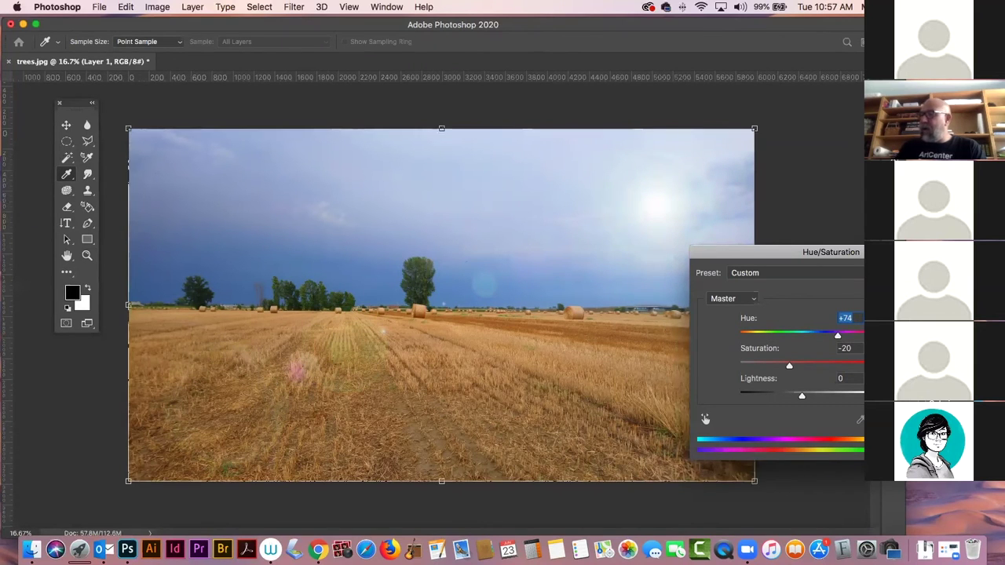
pyautogui.press('Return')
pyautogui.press('v')
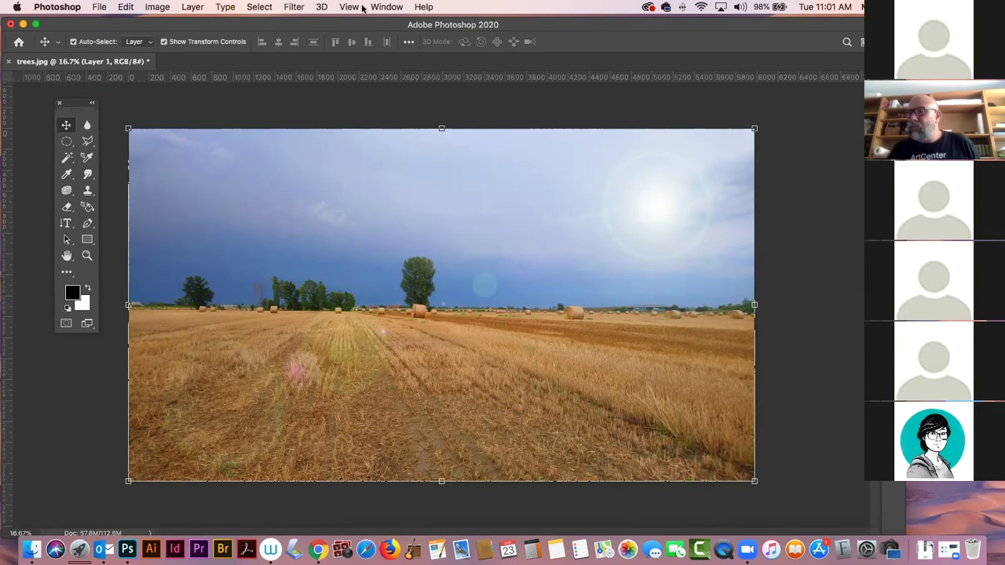
# Close trees.jpg without saving the changes and bring up the choice to end or leave the meeting
pyautogui.click(12, 62)
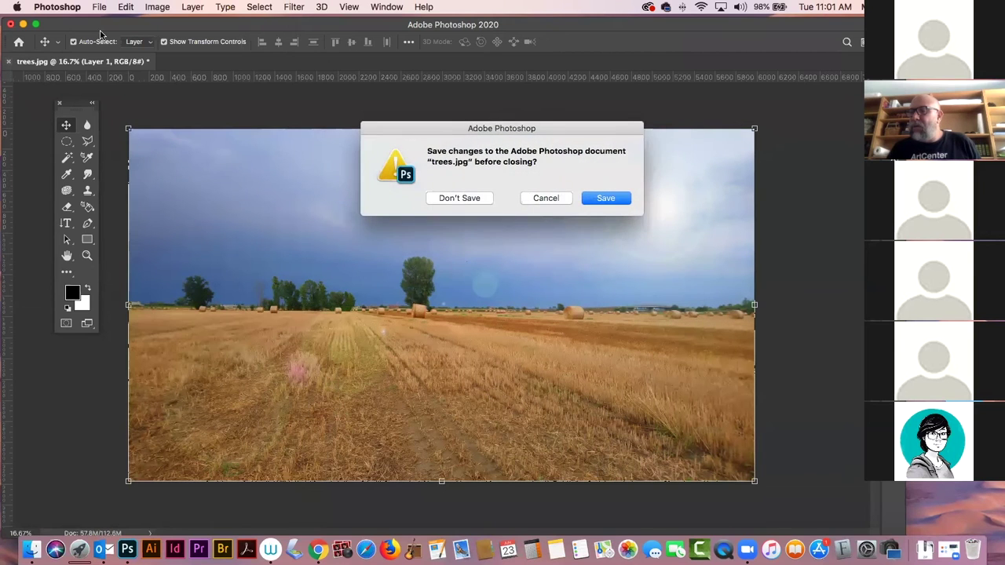
pyautogui.click(458, 198)
pyautogui.moveTo(170, 30); pyautogui.dragTo(176, 30)
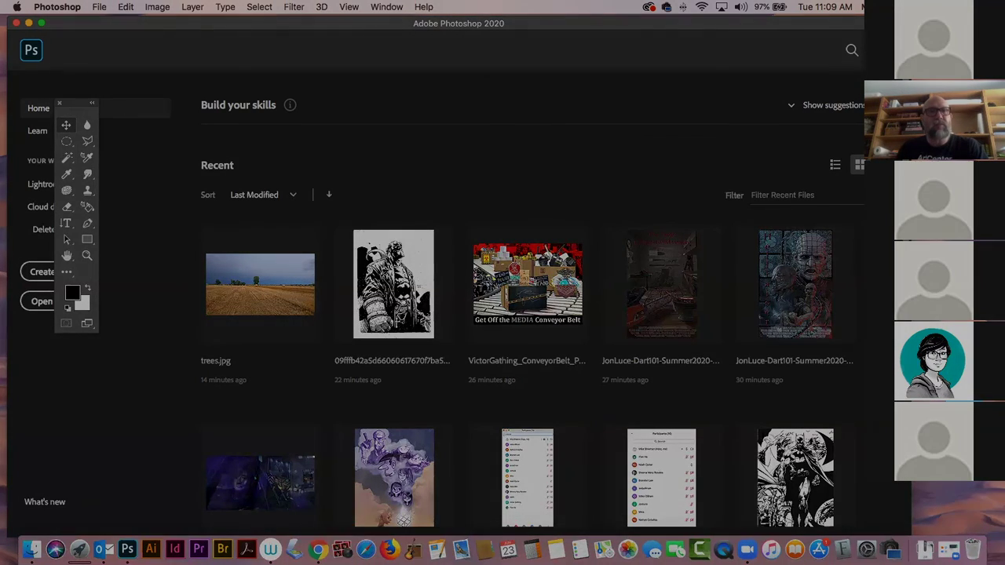
pyautogui.press('super+w')
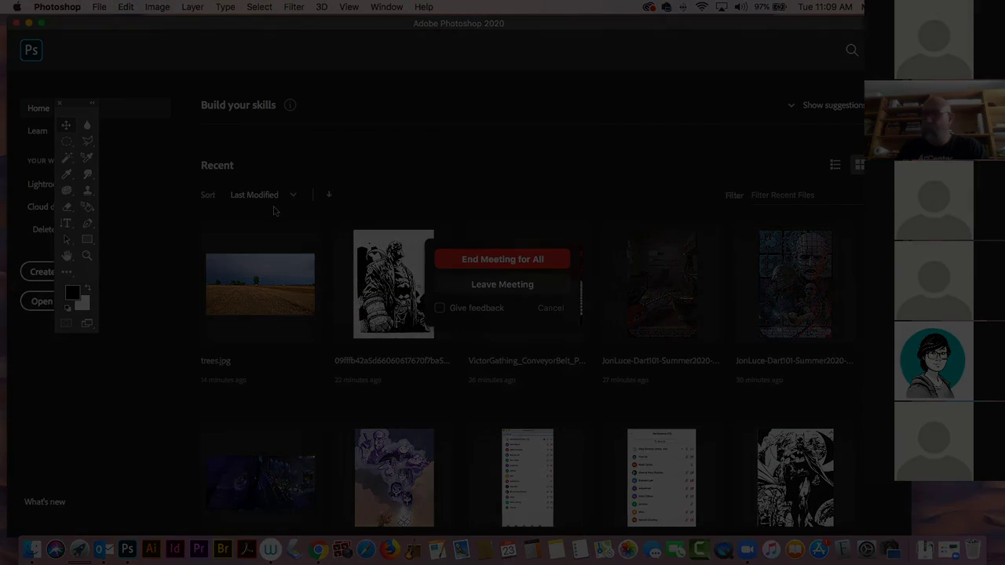